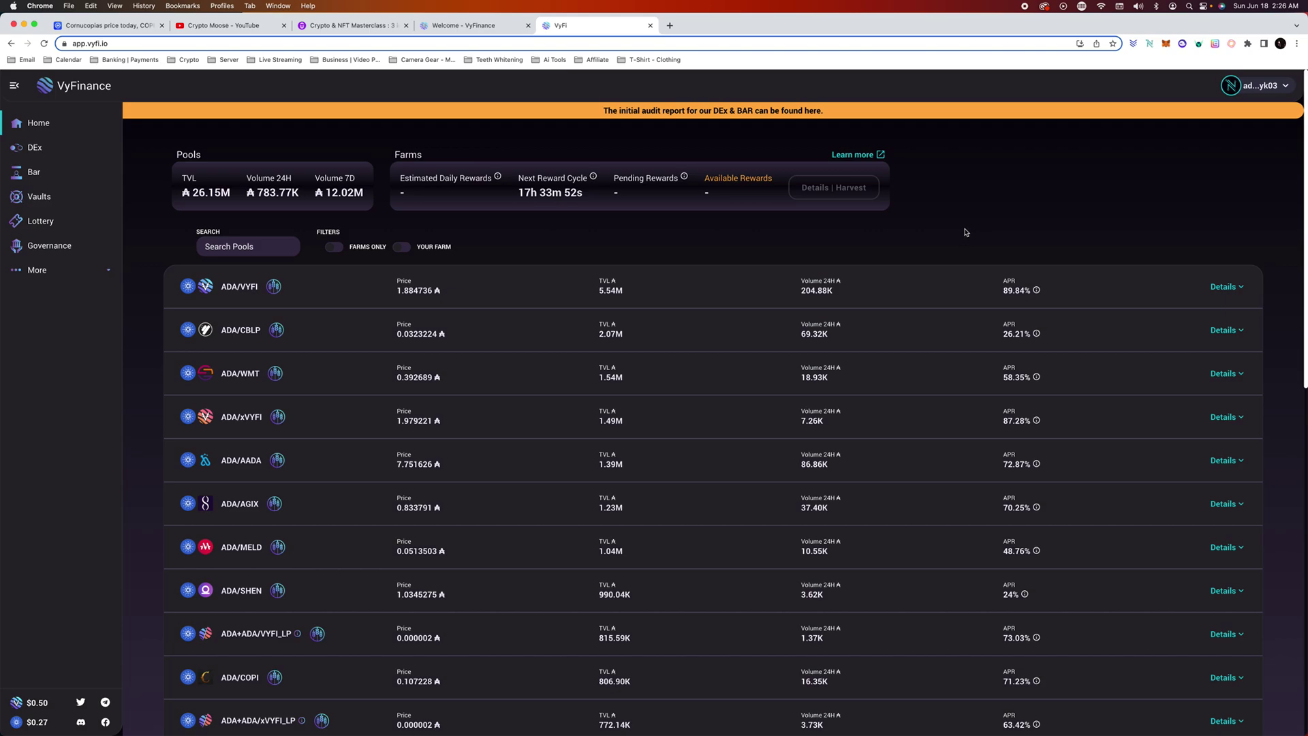
# - Browse the Crypto Moose YouTube Videos page, then return to the VyFinance pools tab
pyautogui.scroll(-7, 946, 229)
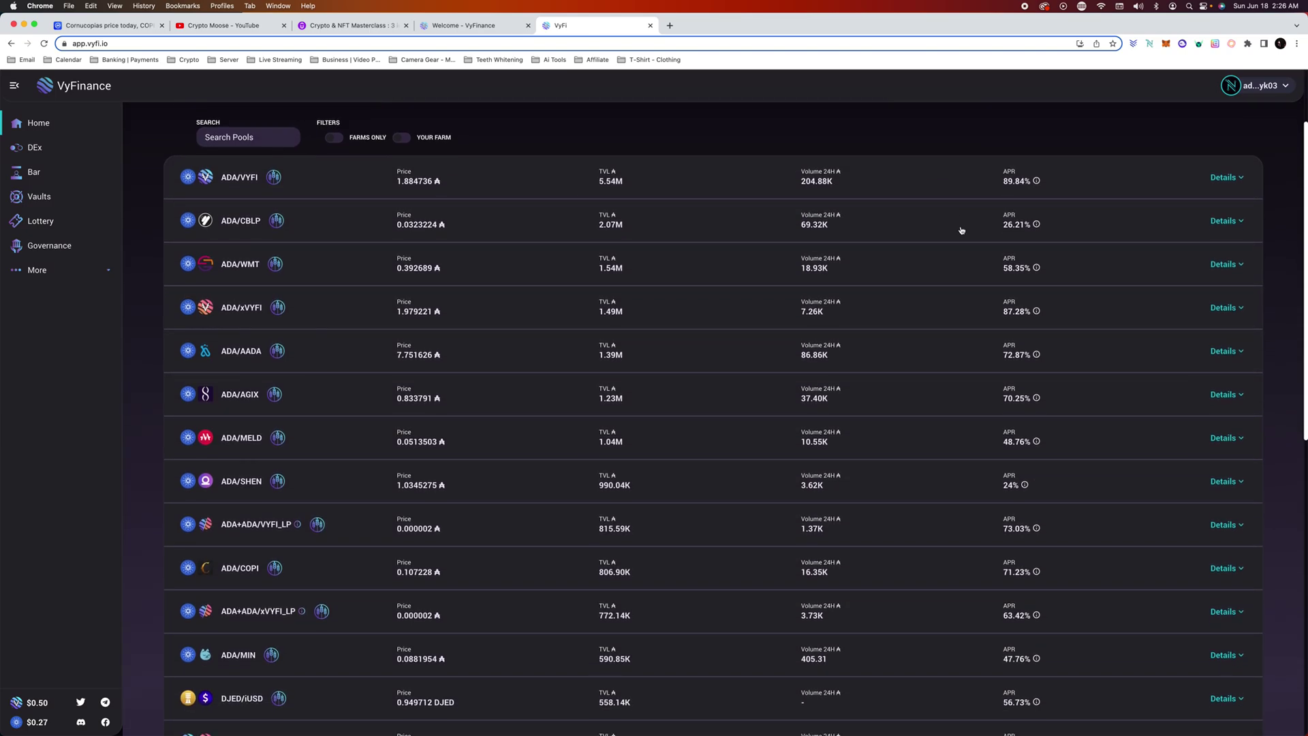
pyautogui.scroll(7, 889, 285)
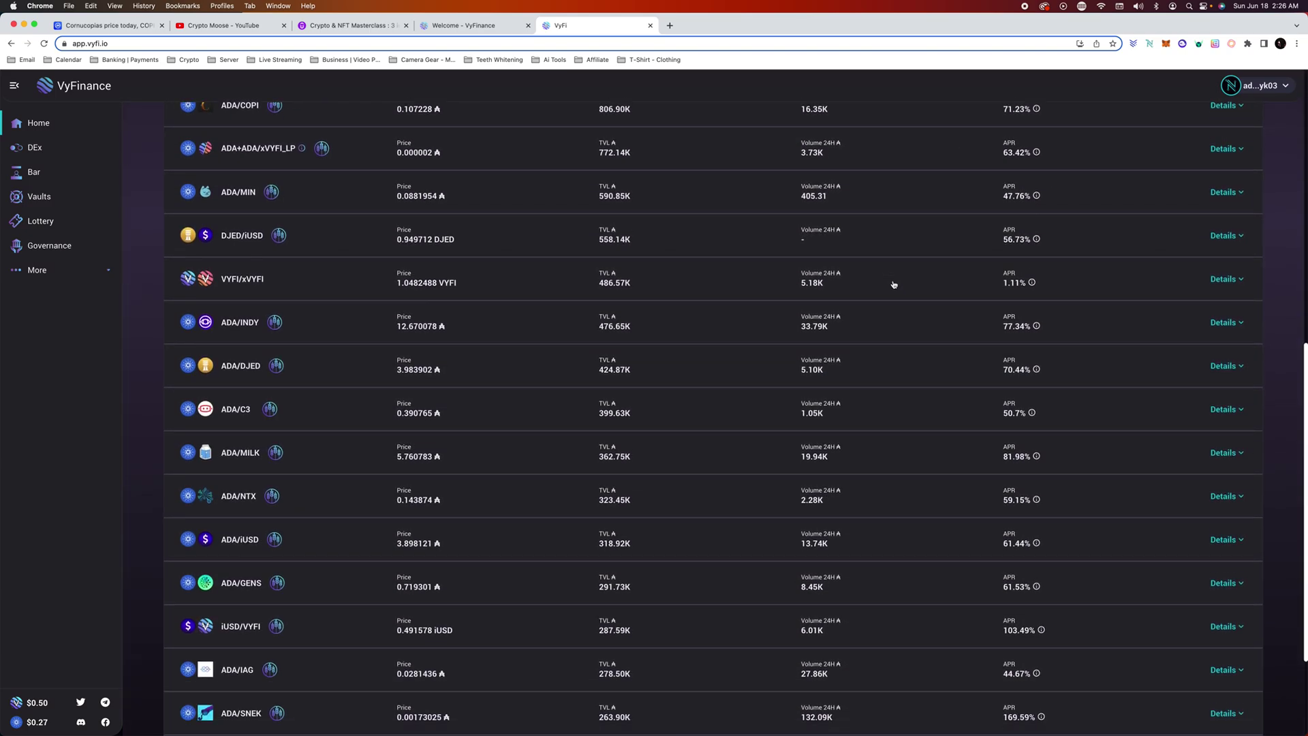
pyautogui.click(224, 25)
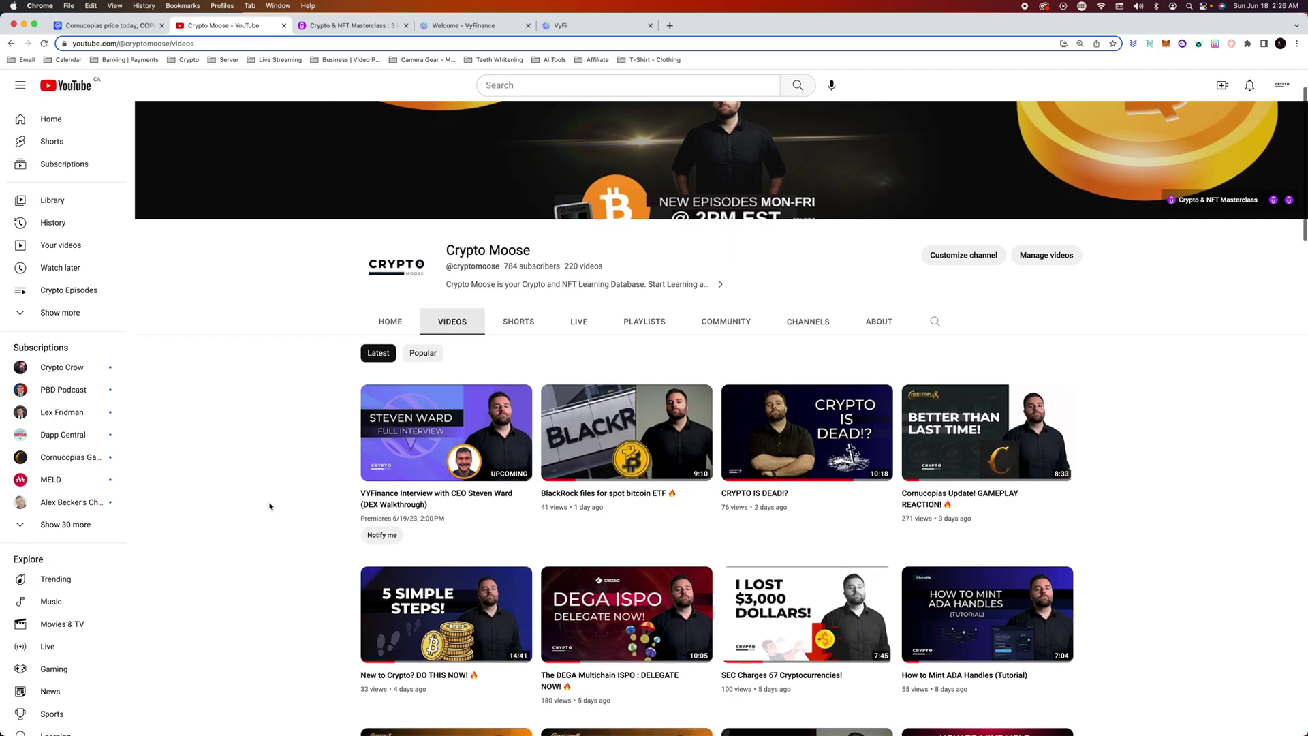
pyautogui.scroll(1, 443, 513)
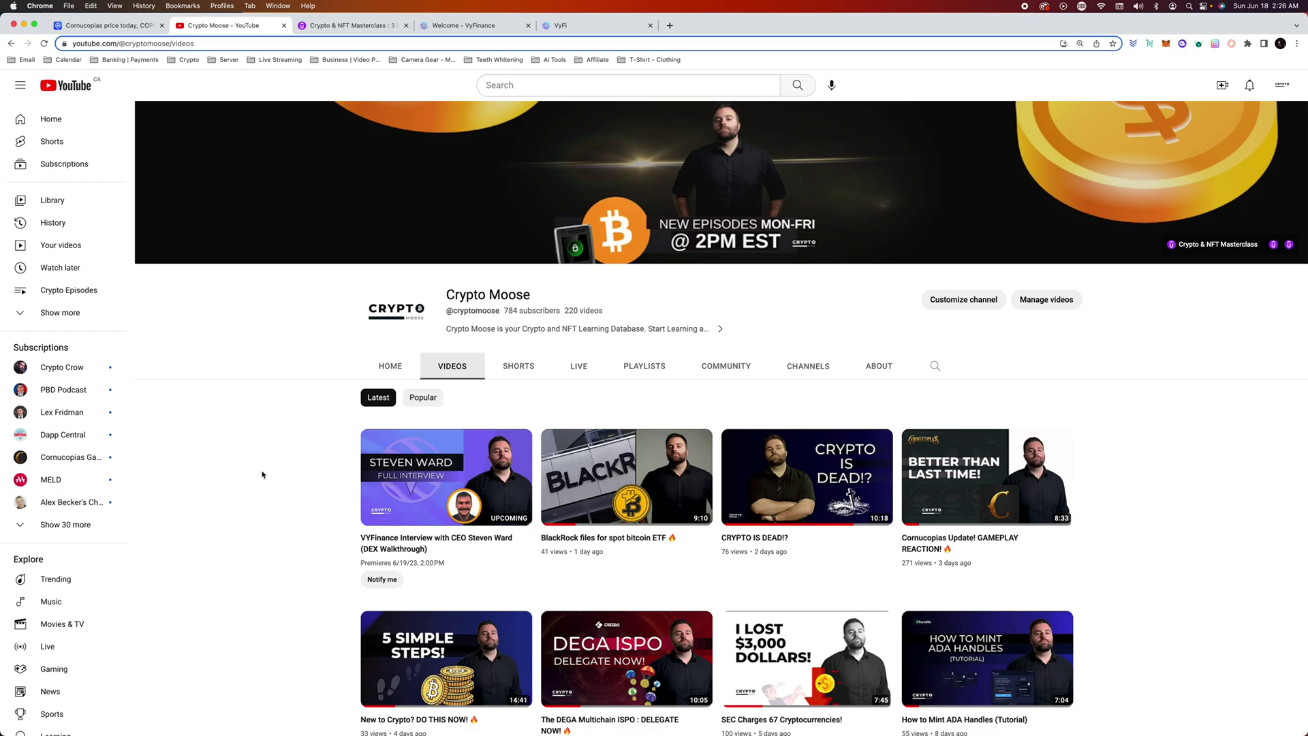
pyautogui.scroll(1, 258, 435)
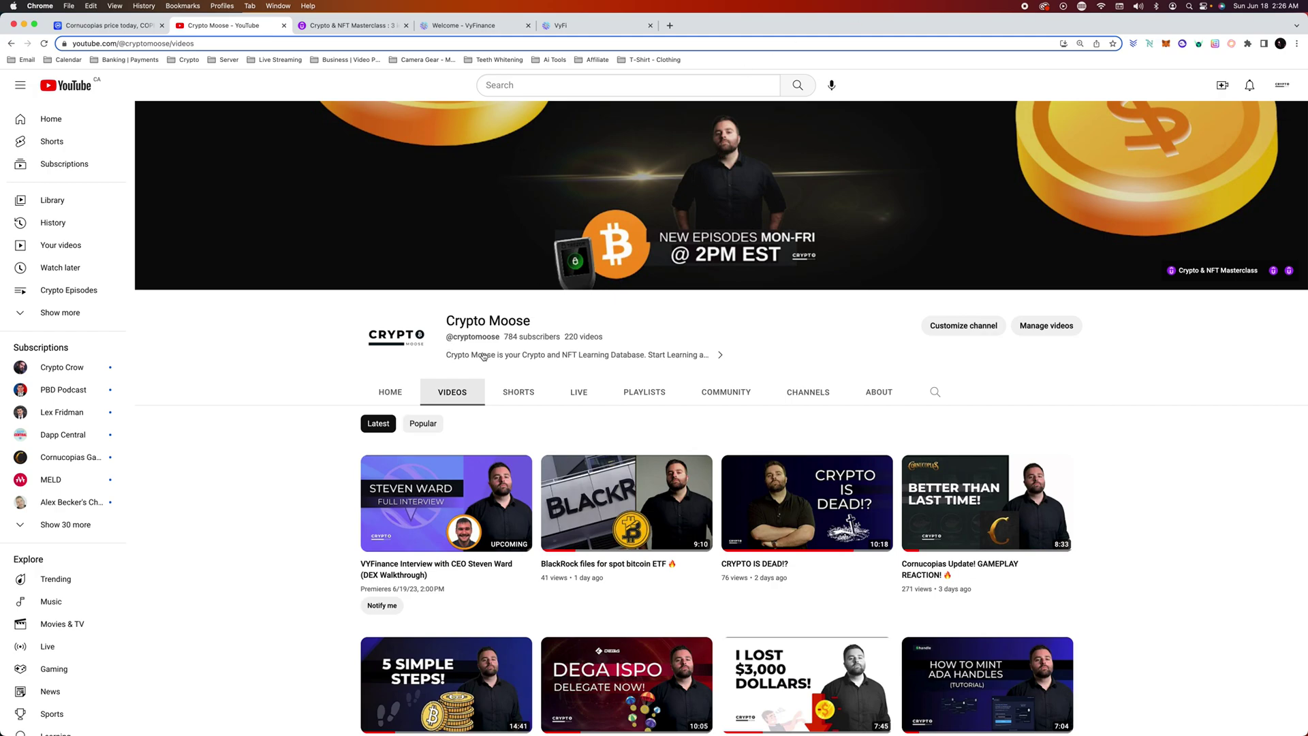
pyautogui.click(587, 25)
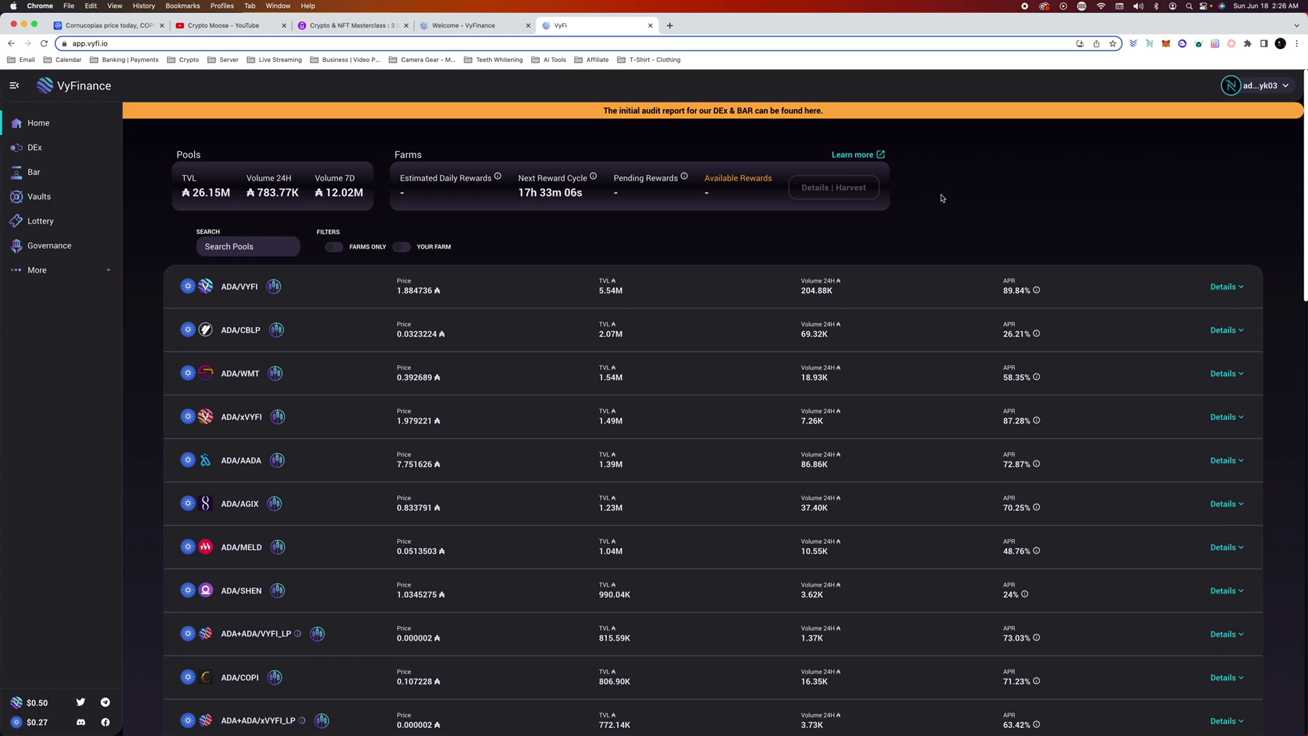
# - Open the Nami wallet panel over the VyFinance pools page to show its ADA balance
pyautogui.click(1149, 44)
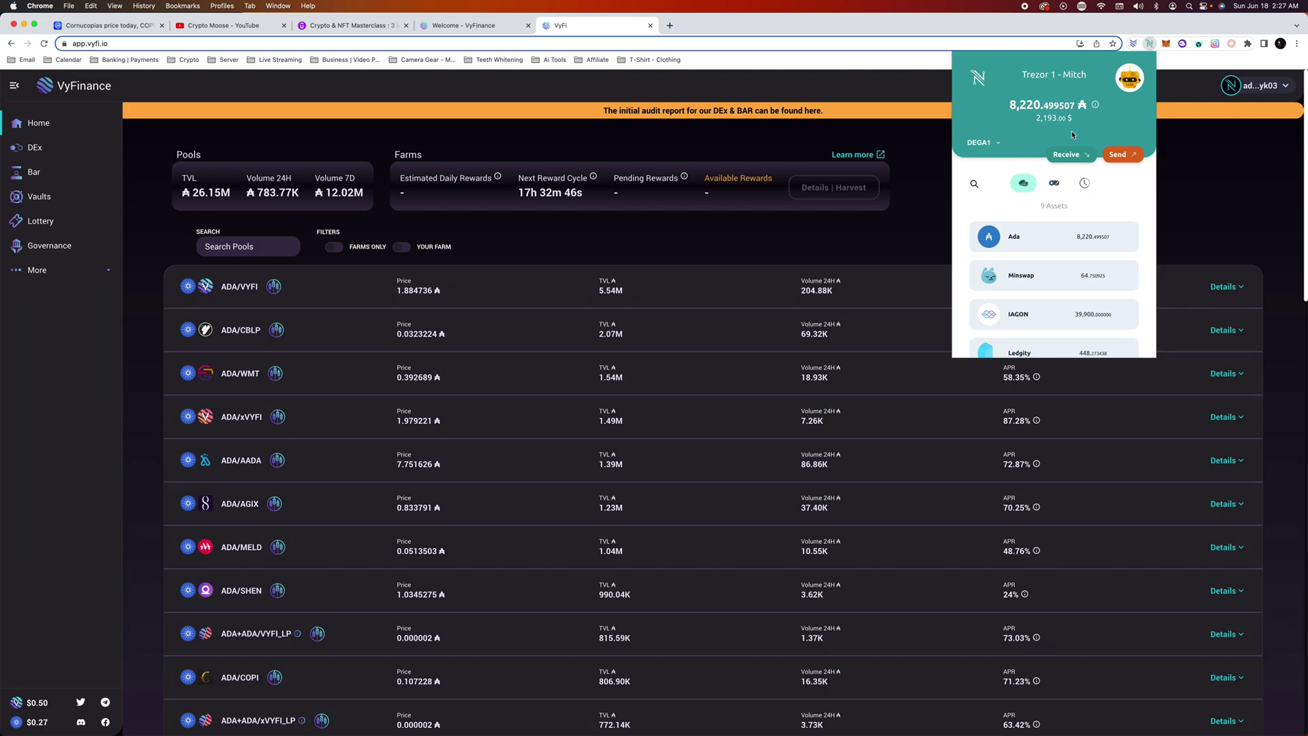
# - Scroll through the Nami asset list to review the 8,220 ADA balance and token holdings
pyautogui.scroll(-1, 1088, 211)
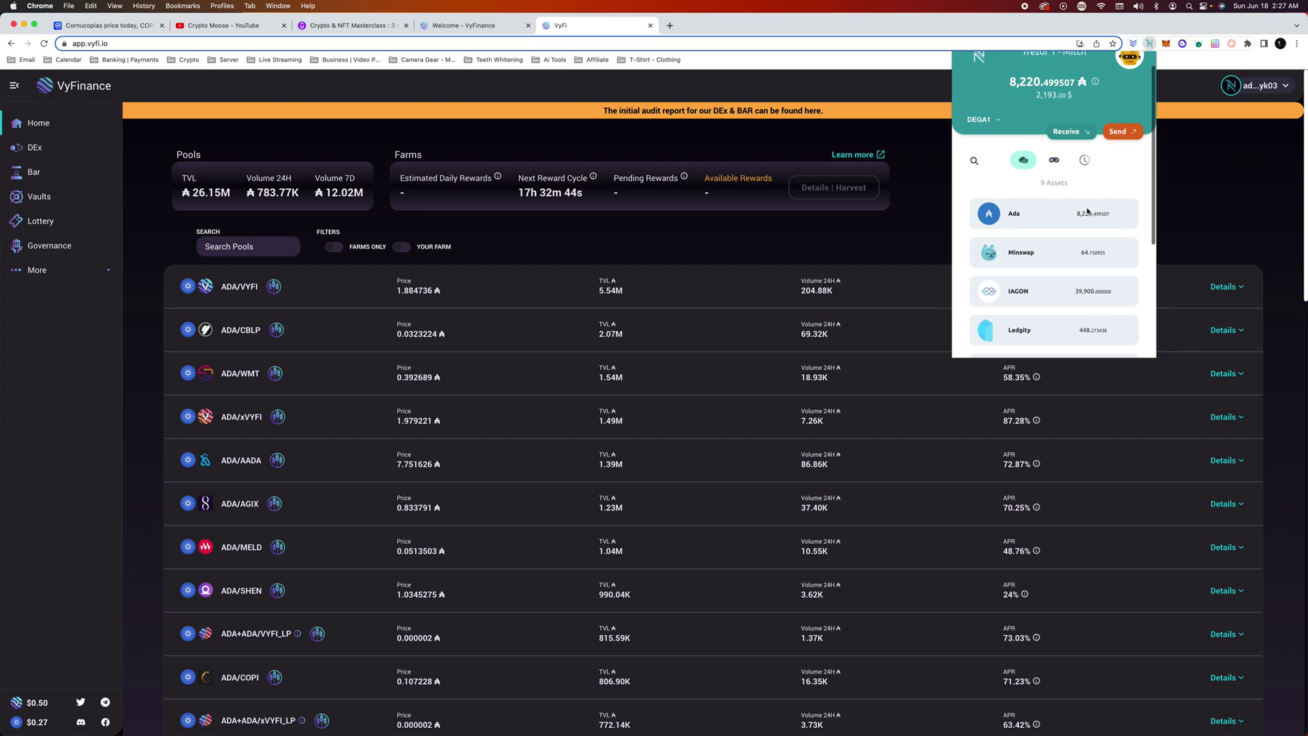
pyautogui.scroll(-5, 1088, 212)
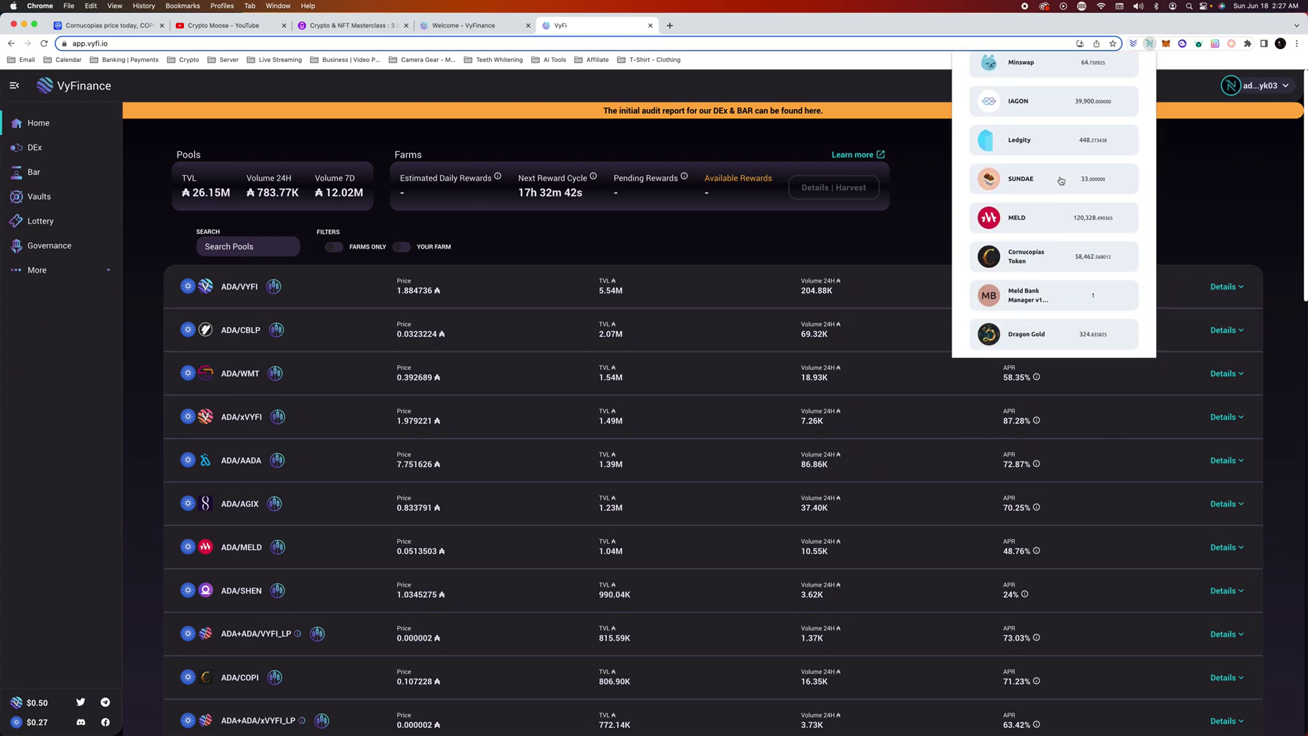
pyautogui.scroll(5, 1060, 181)
pyautogui.scroll(-5, 1074, 164)
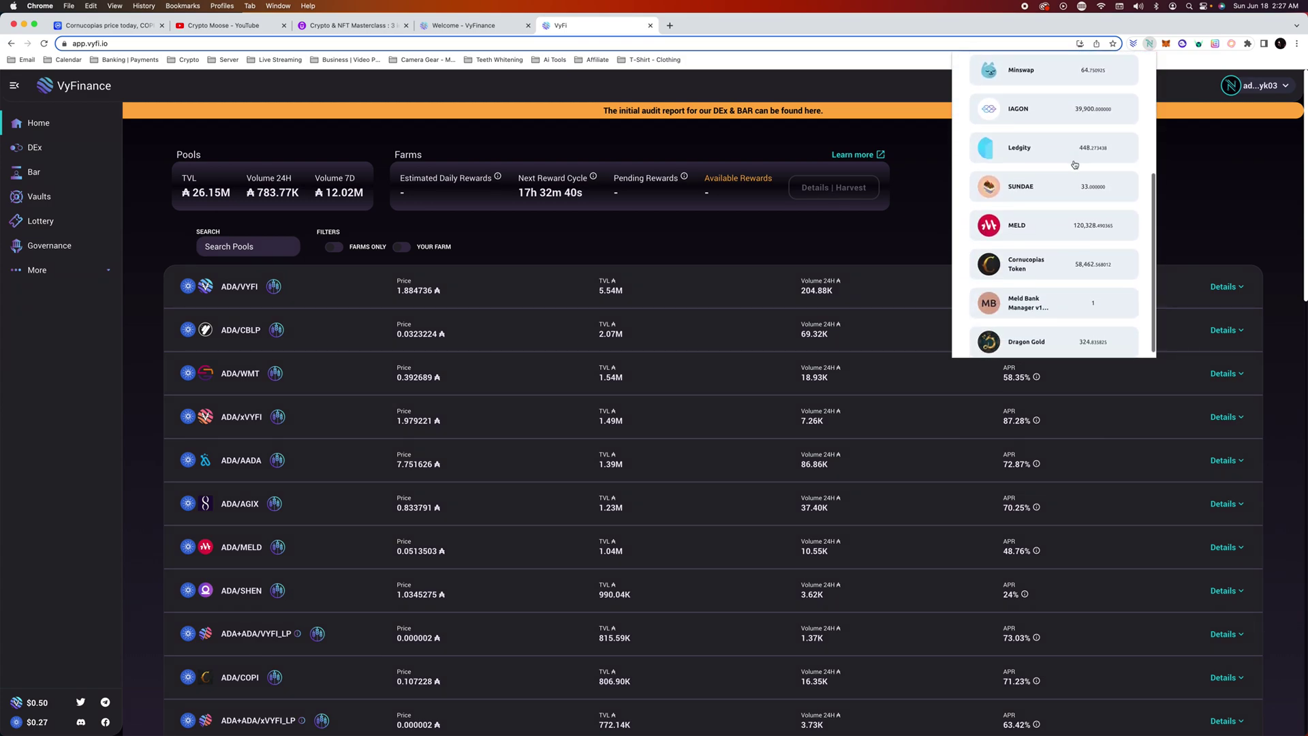
pyautogui.scroll(5, 1074, 164)
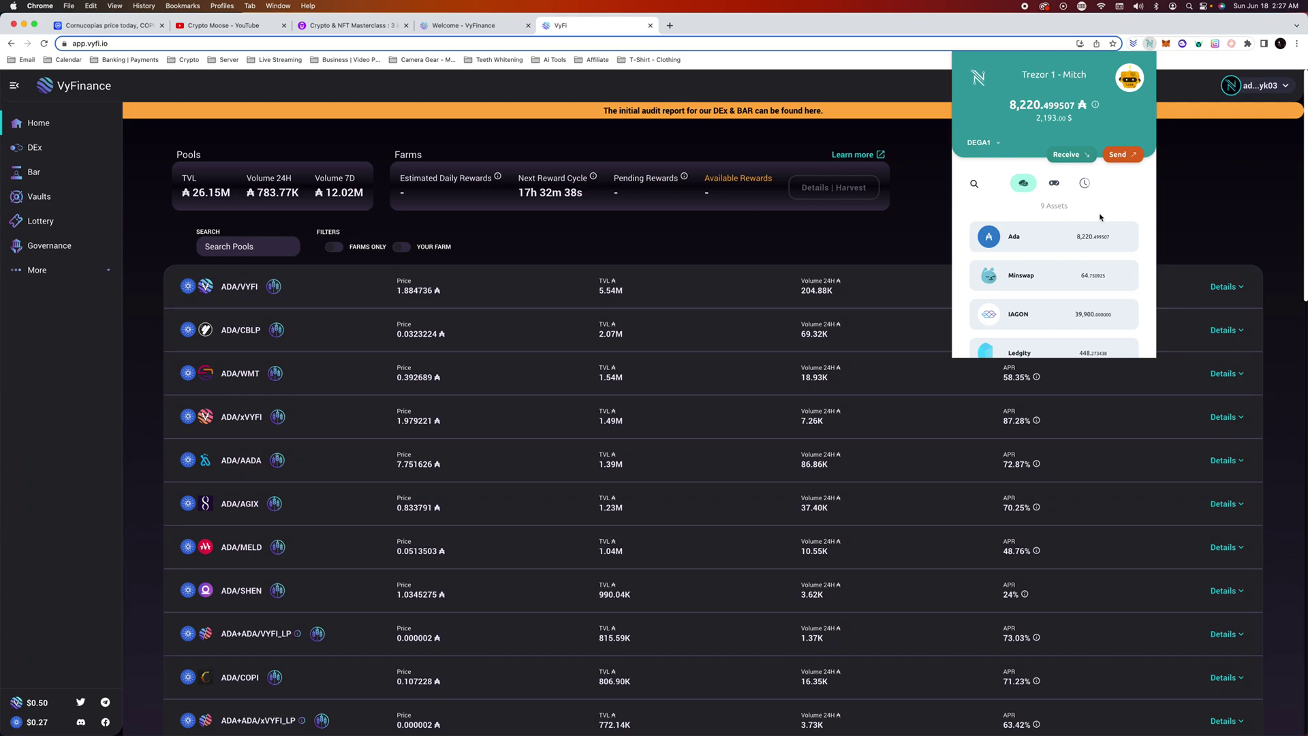
pyautogui.scroll(-1, 1087, 227)
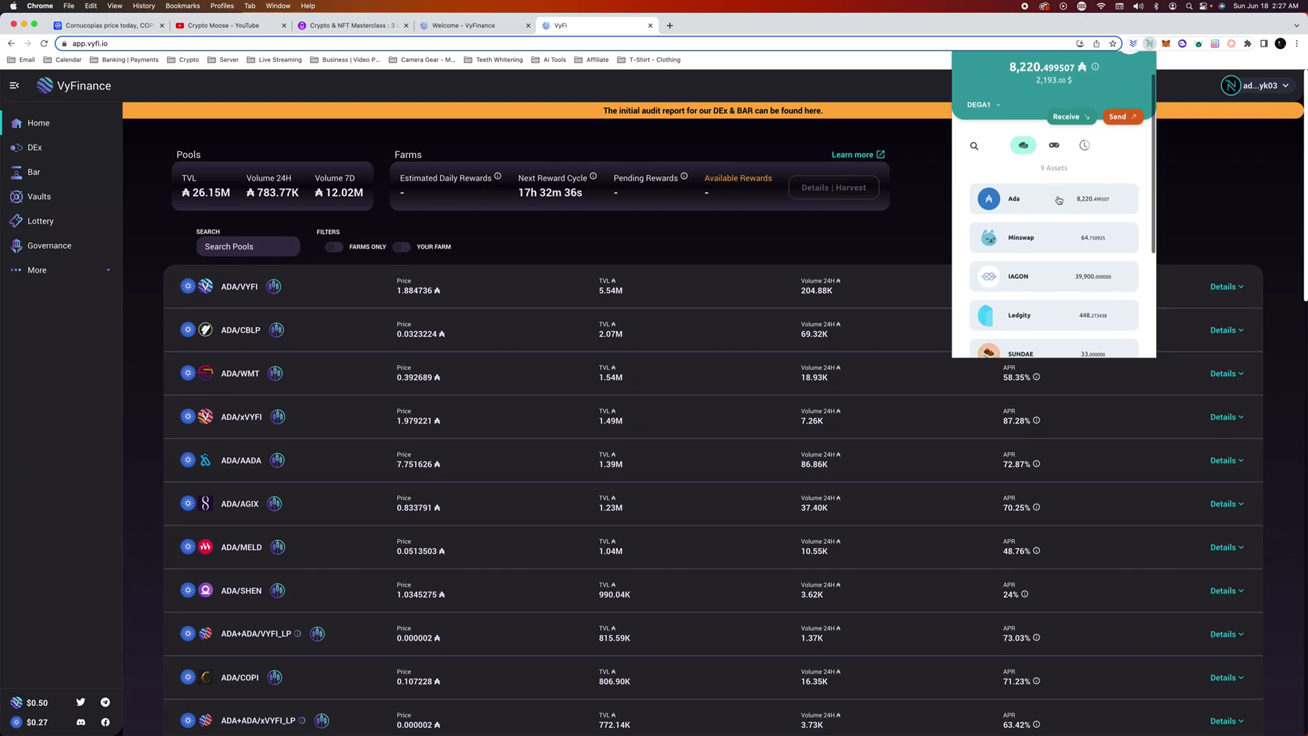
pyautogui.scroll(1, 1062, 196)
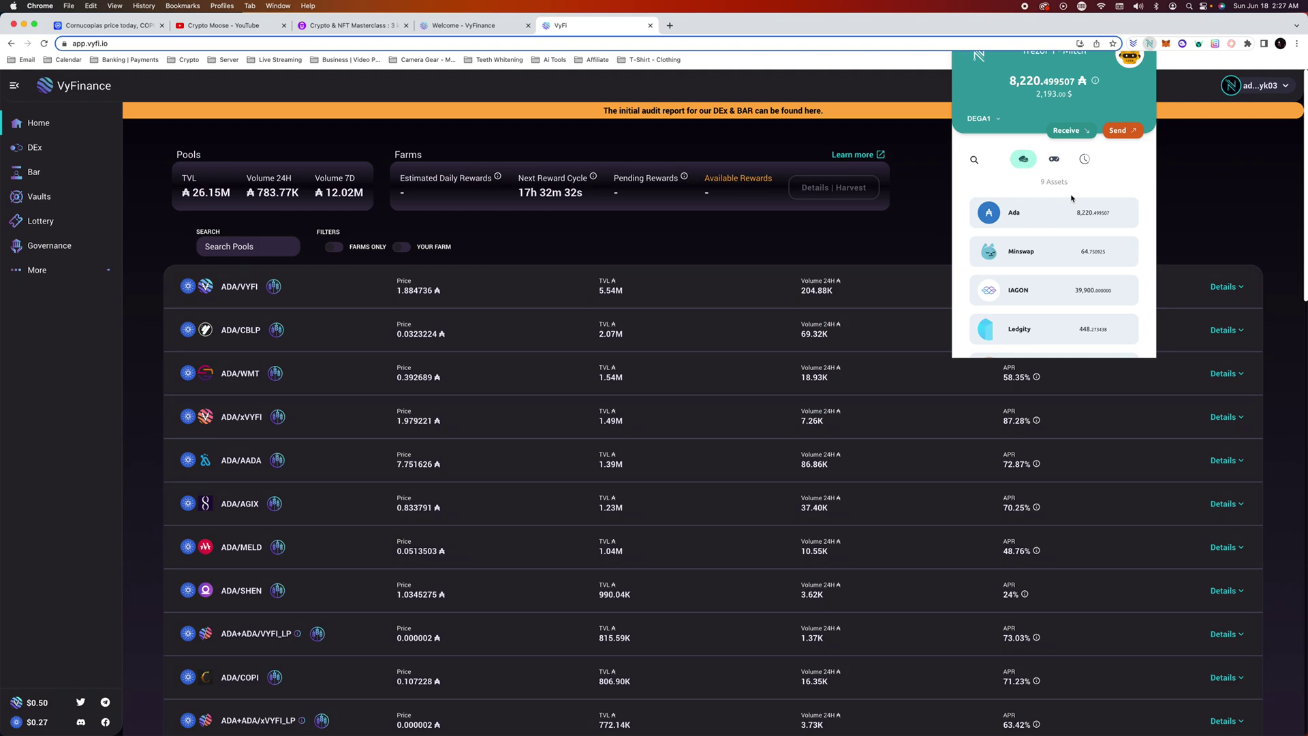
pyautogui.scroll(-5, 1072, 201)
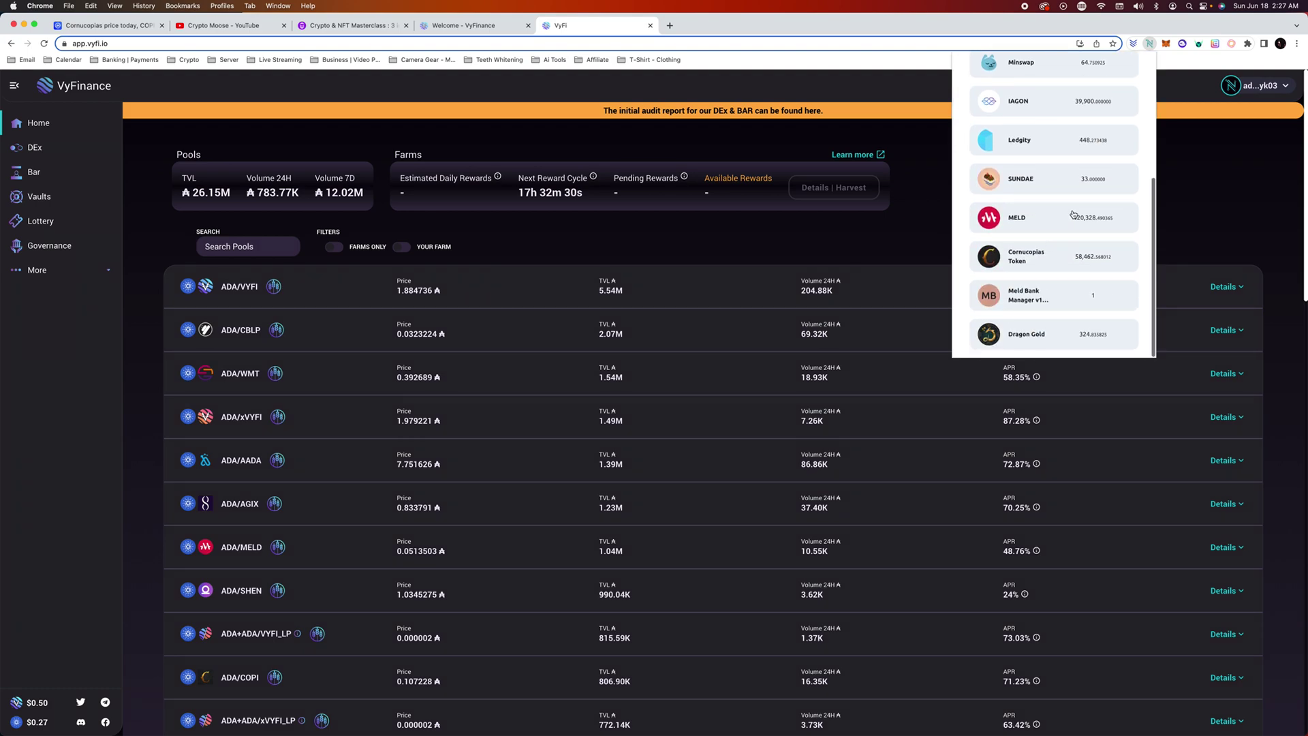
pyautogui.scroll(1, 1061, 223)
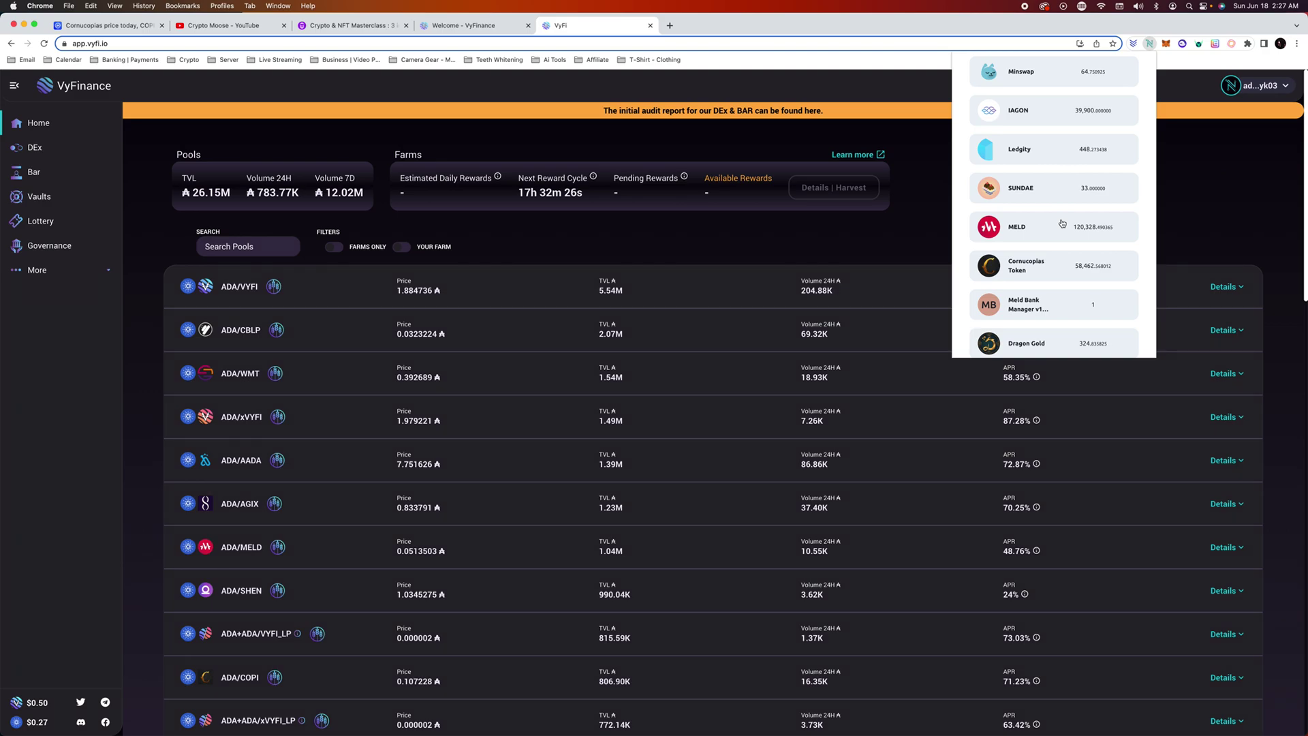
# - Check the DEGA1 stake pool rewards, then close the Nami wallet
pyautogui.scroll(5, 1061, 223)
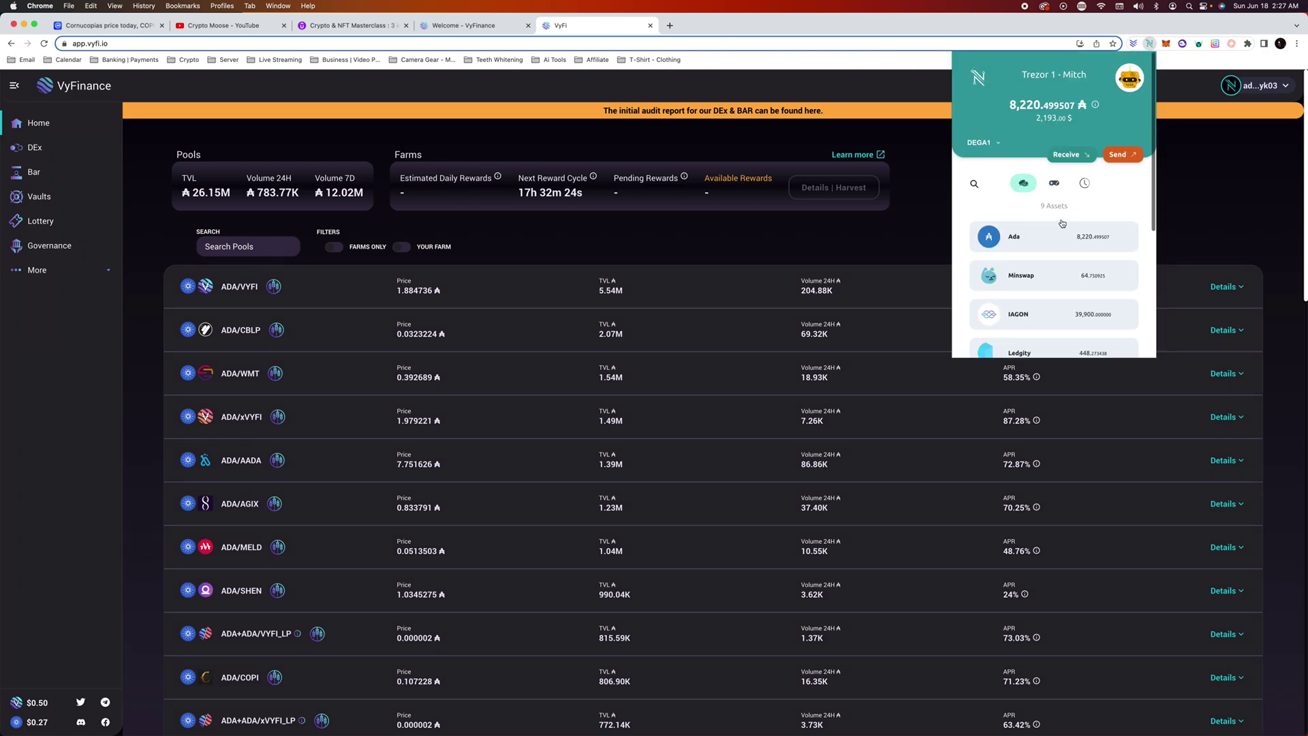
pyautogui.scroll(-3, 1054, 223)
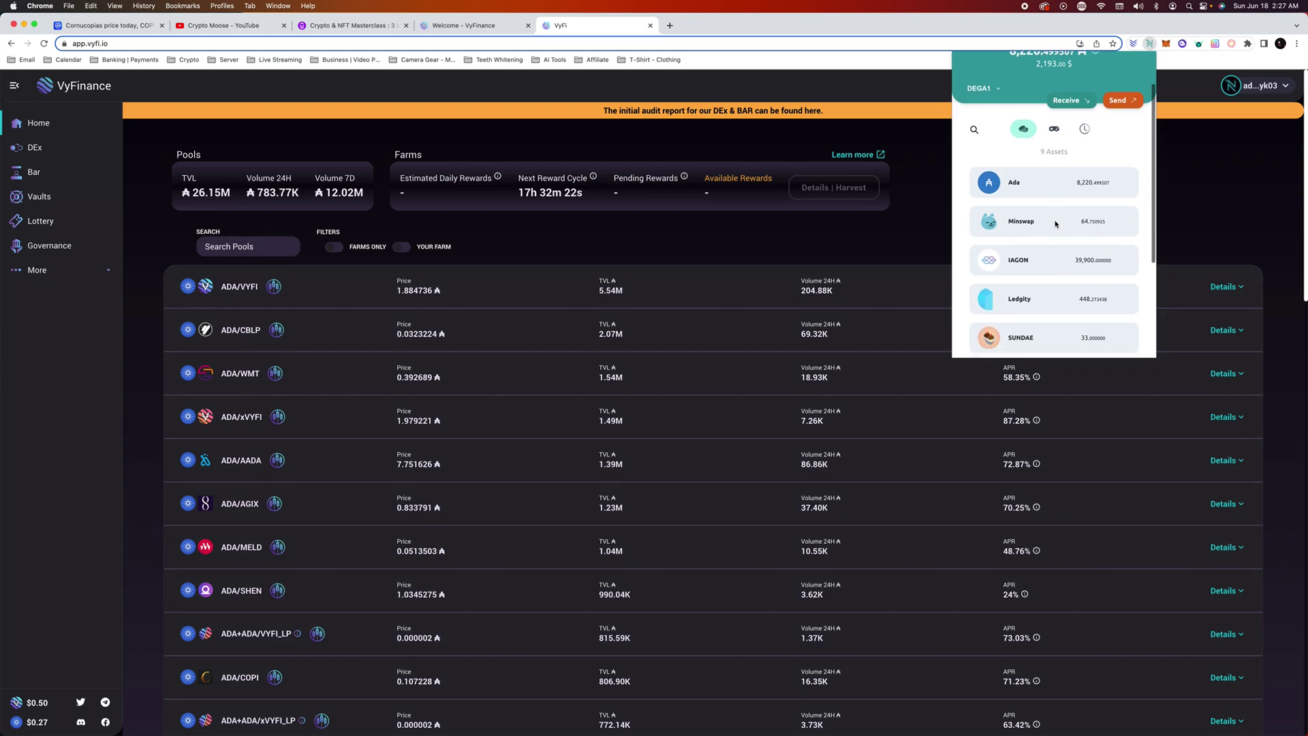
pyautogui.scroll(3, 1054, 223)
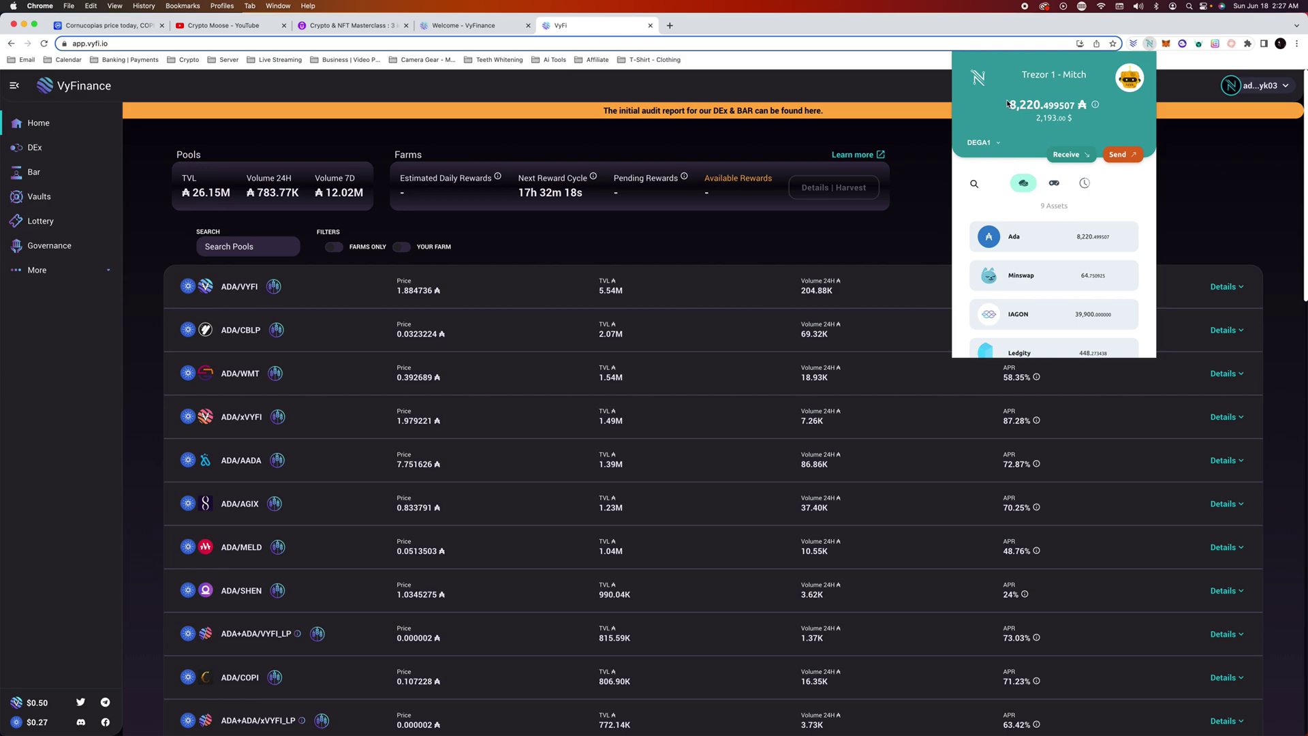
pyautogui.click(998, 145)
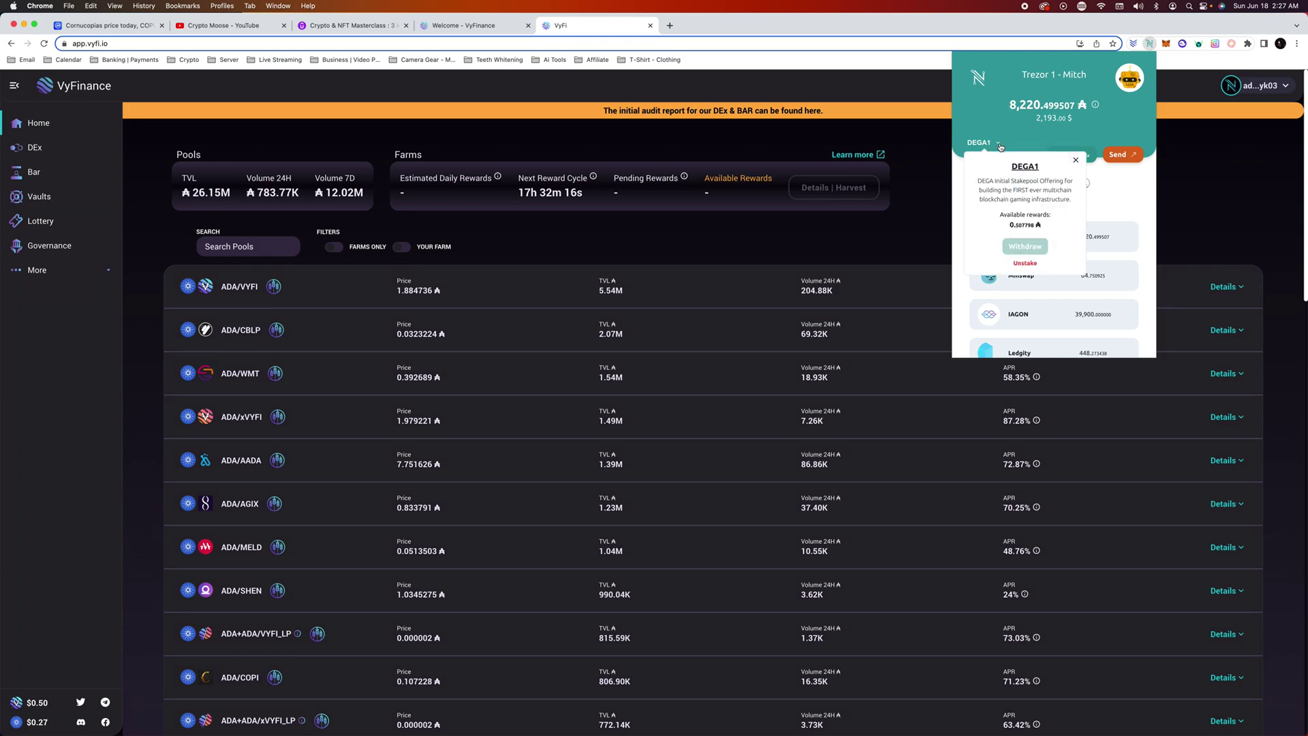
pyautogui.click(1076, 162)
# - Switch to the Crypto Moose YouTube Videos page and scroll back to the VyFinance CEO interview
pyautogui.click(223, 25)
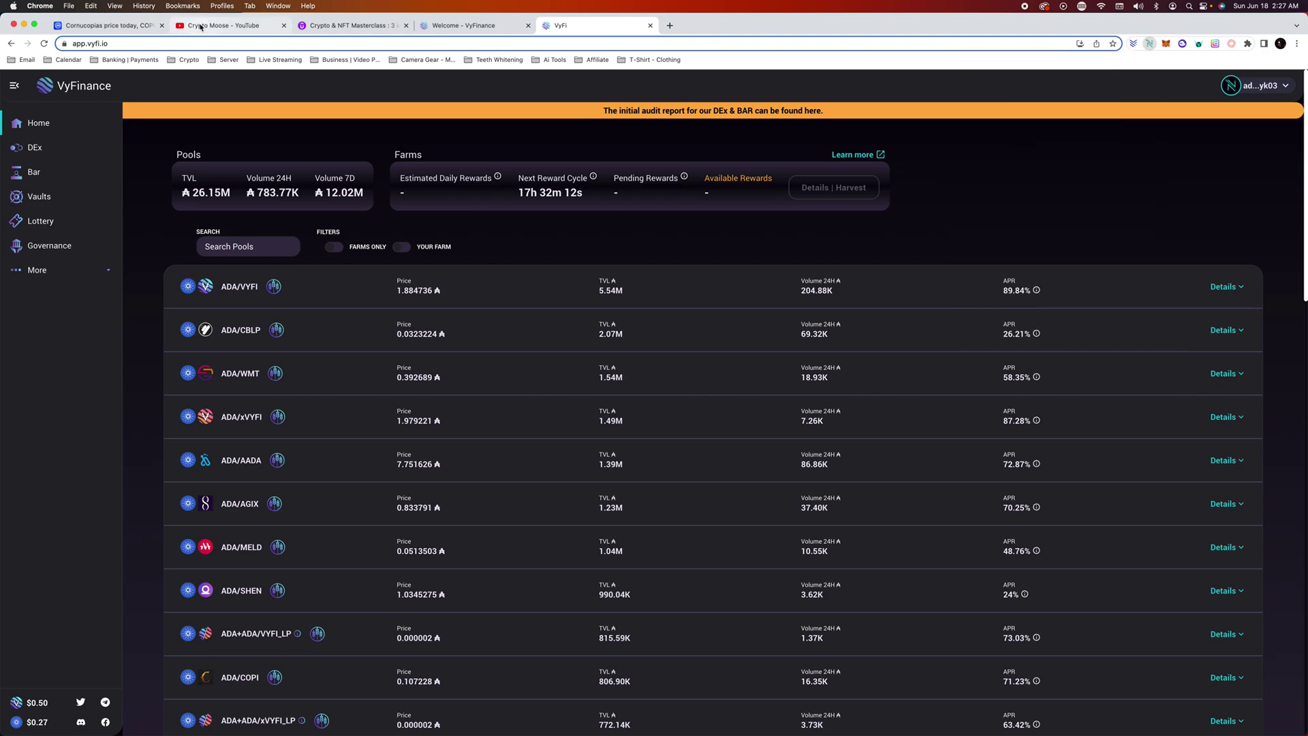
pyautogui.scroll(-3, 590, 412)
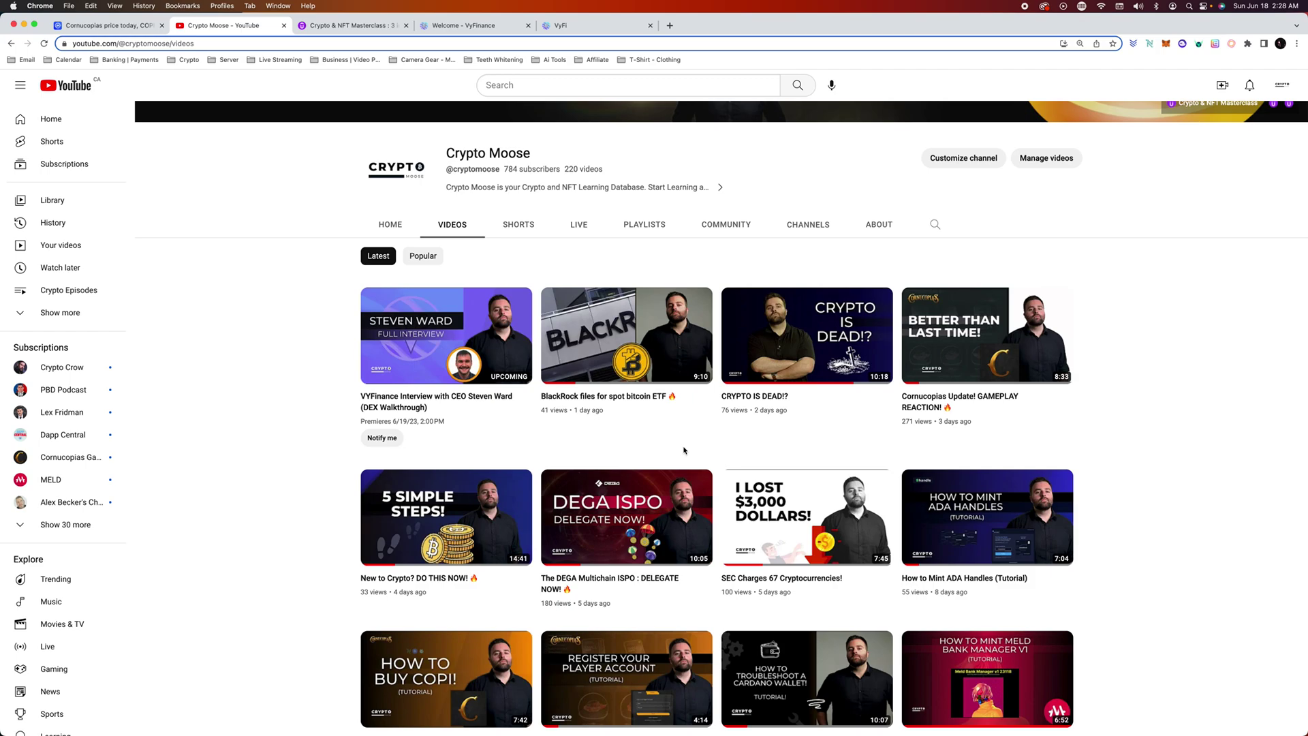
pyautogui.scroll(3, 423, 116)
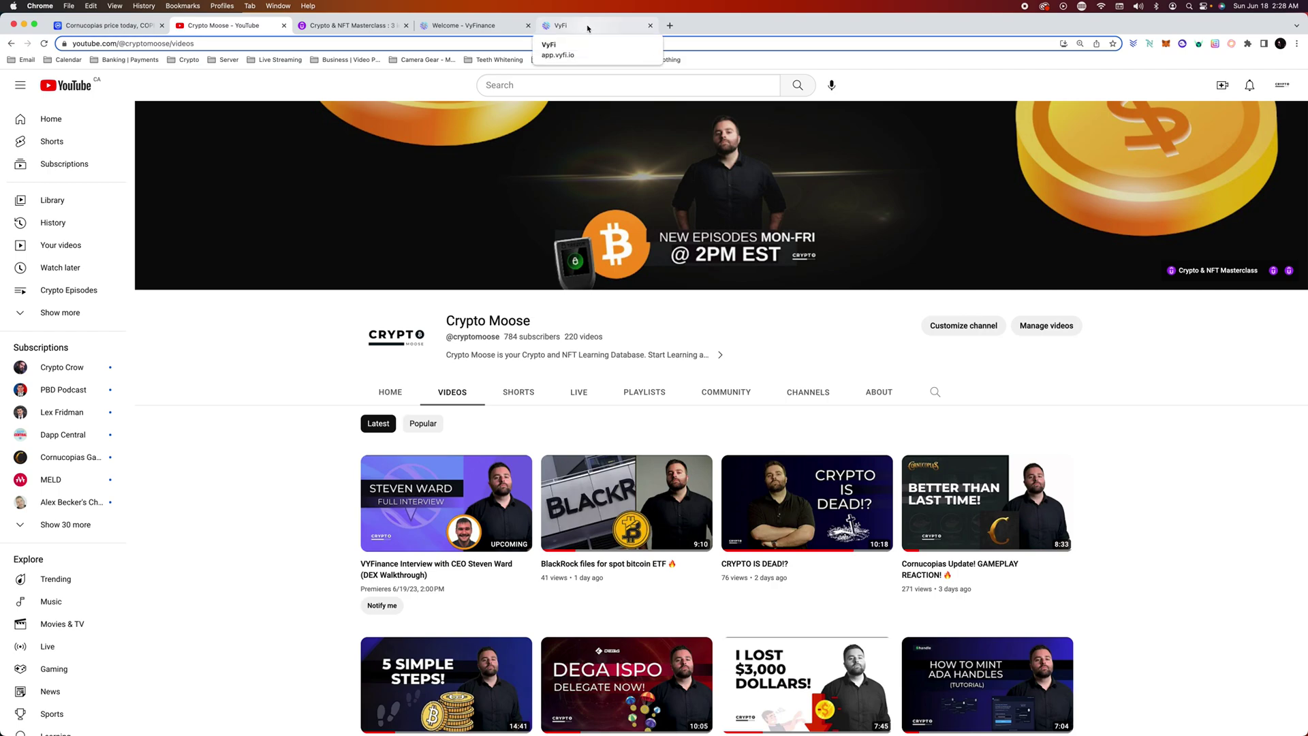
# - Back on the VyFi tab, recheck the Nami wallet's ADA balance and tokens, then close it
pyautogui.click(587, 28)
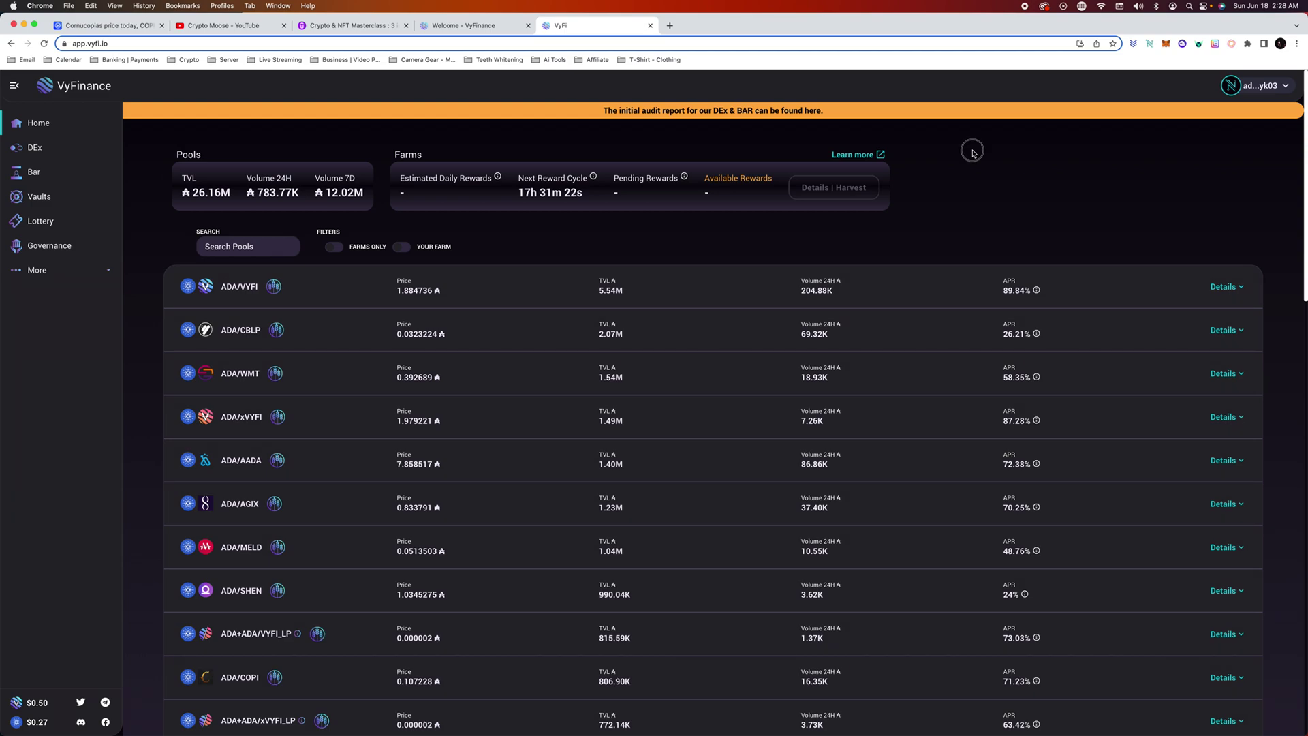
pyautogui.click(1149, 44)
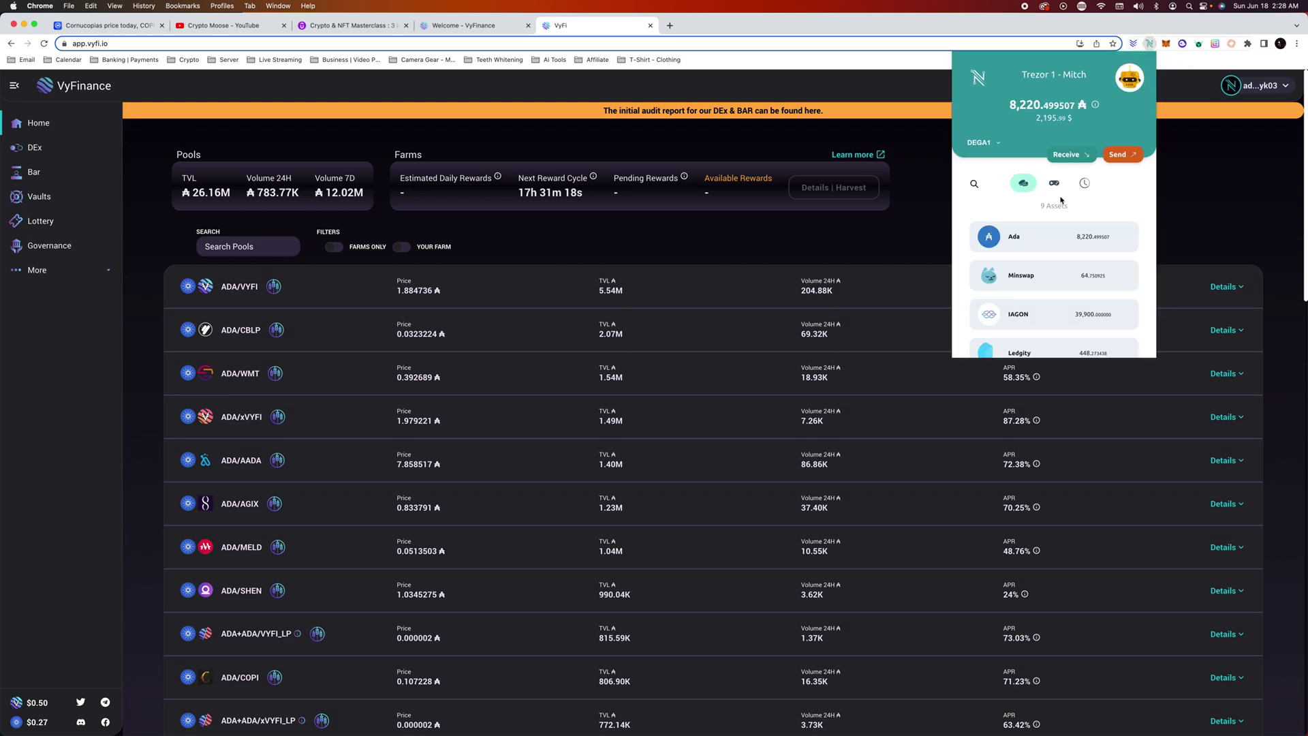
pyautogui.scroll(-5, 1066, 236)
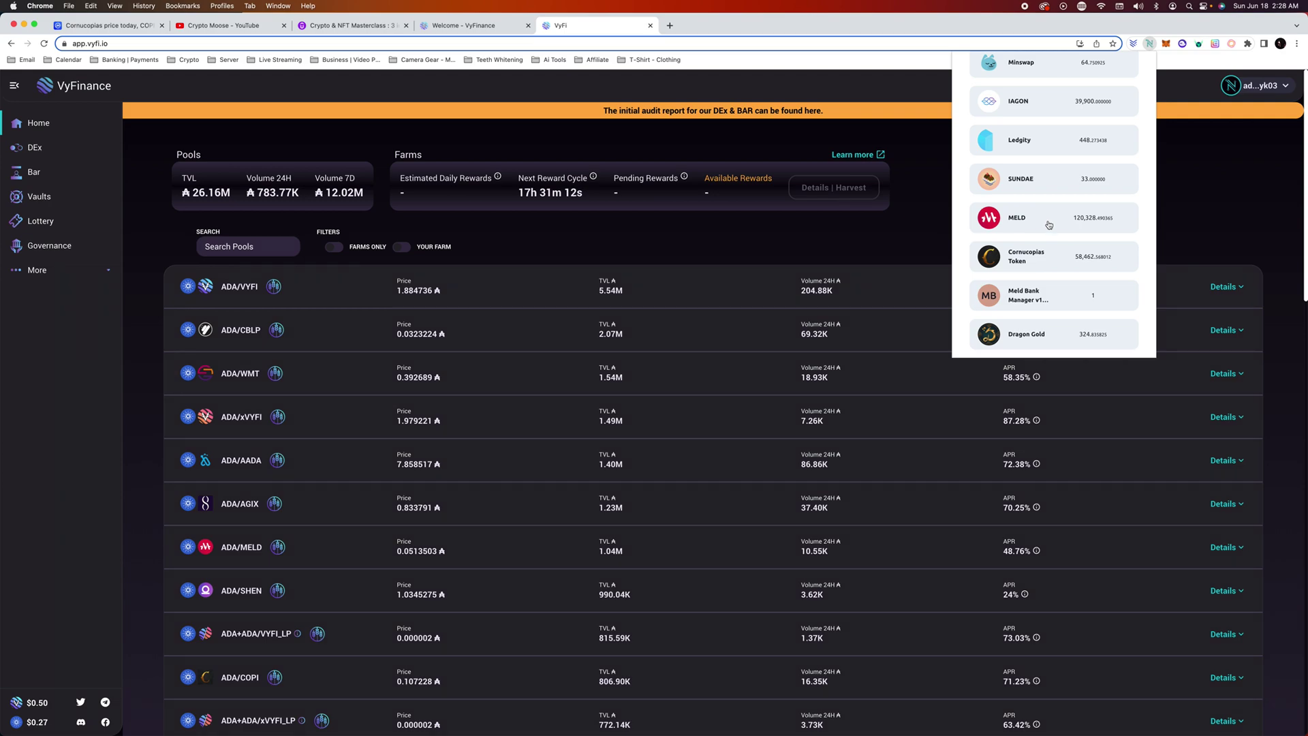
pyautogui.scroll(5, 1049, 222)
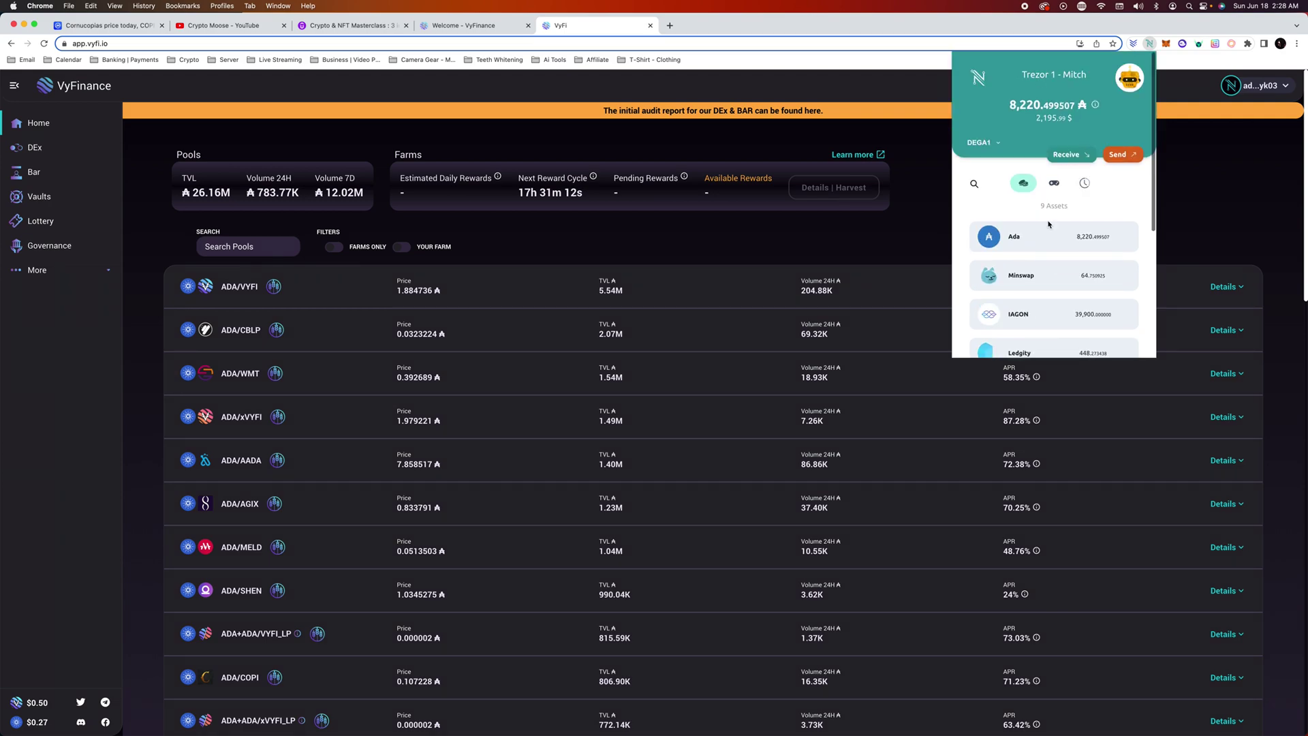
pyautogui.click(928, 199)
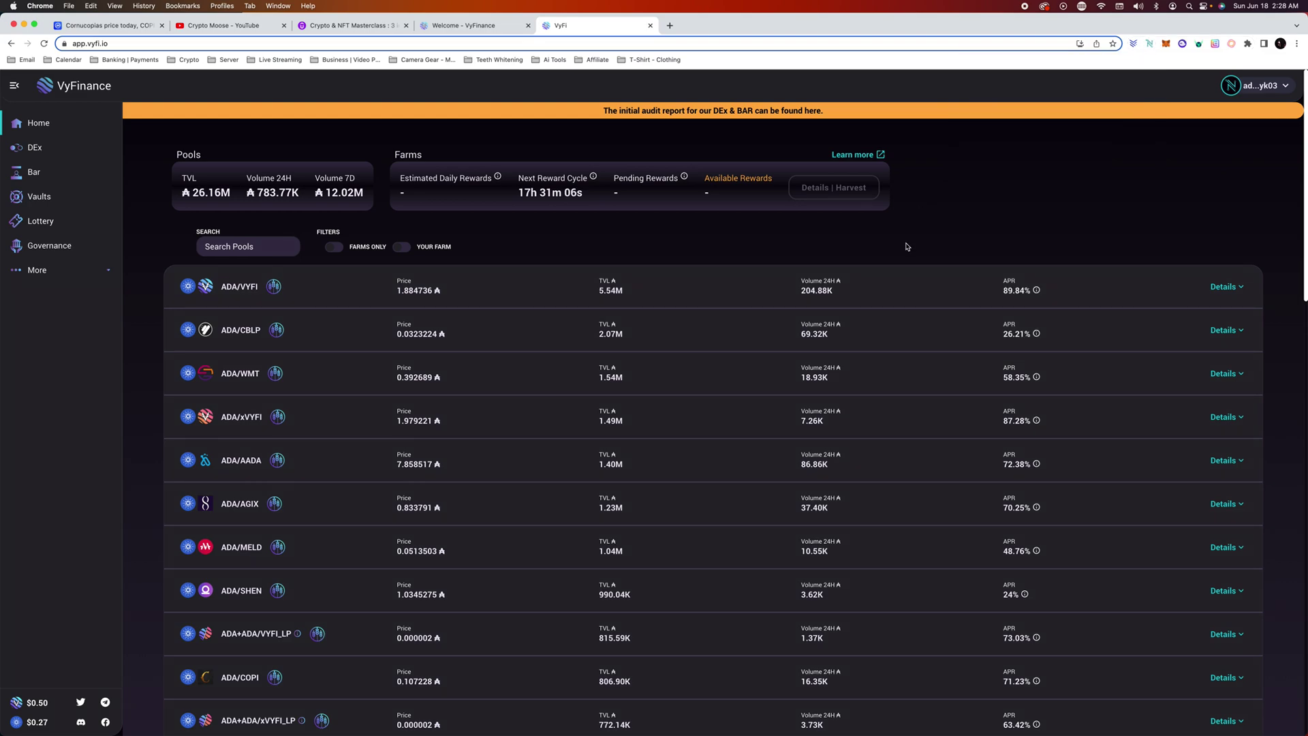
pyautogui.scroll(-1, 907, 250)
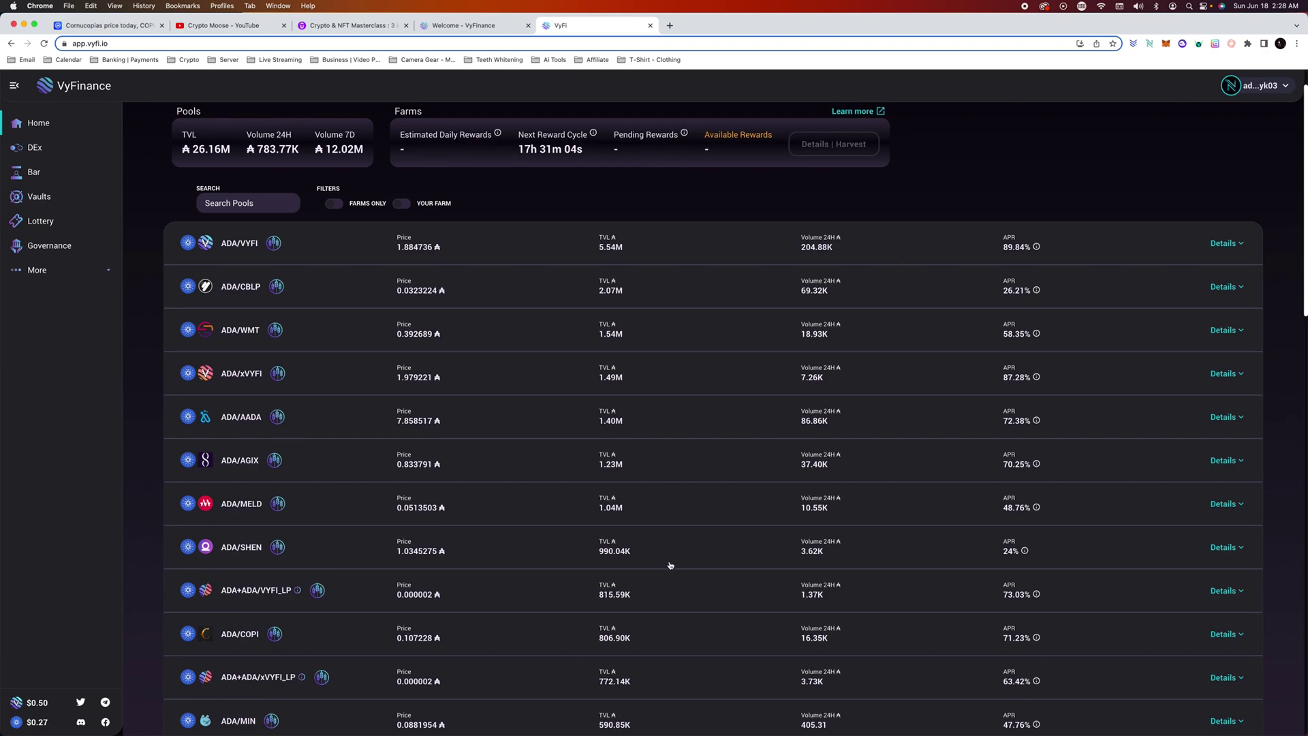
pyautogui.scroll(1, 671, 555)
pyautogui.scroll(-2, 673, 553)
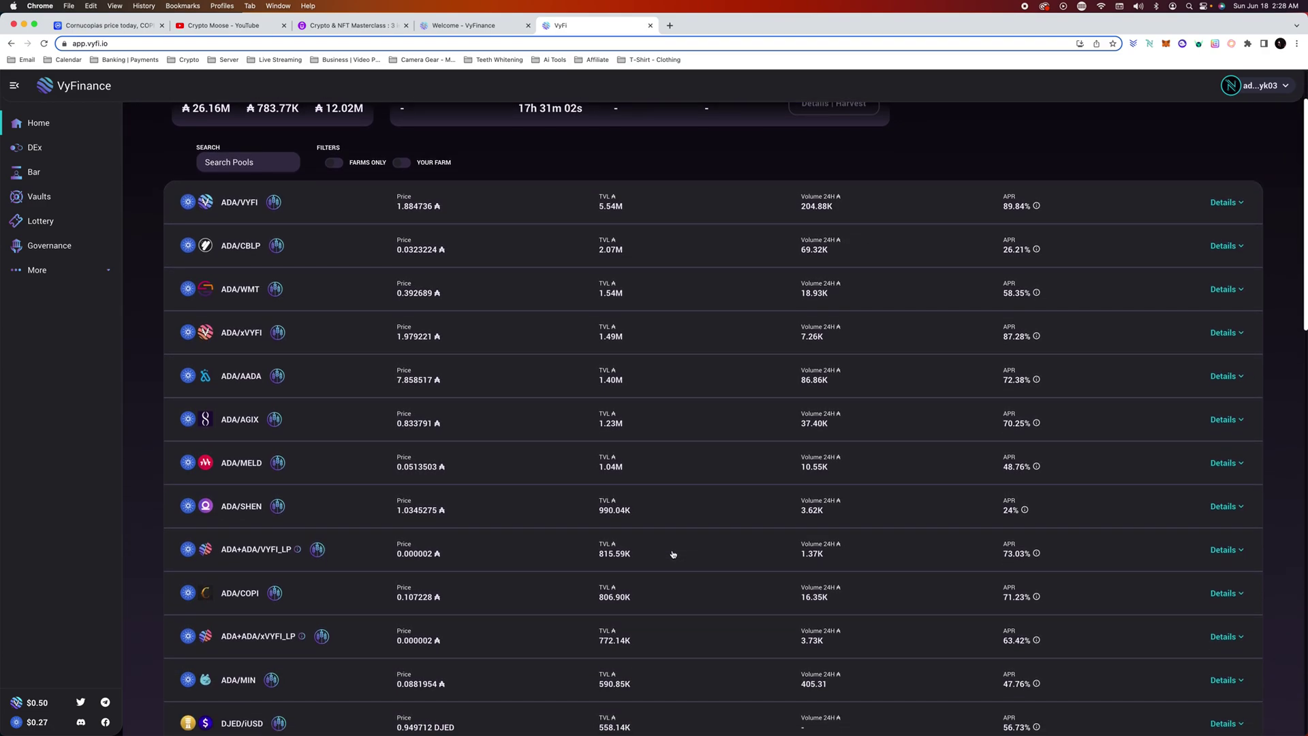
pyautogui.scroll(-1, 673, 553)
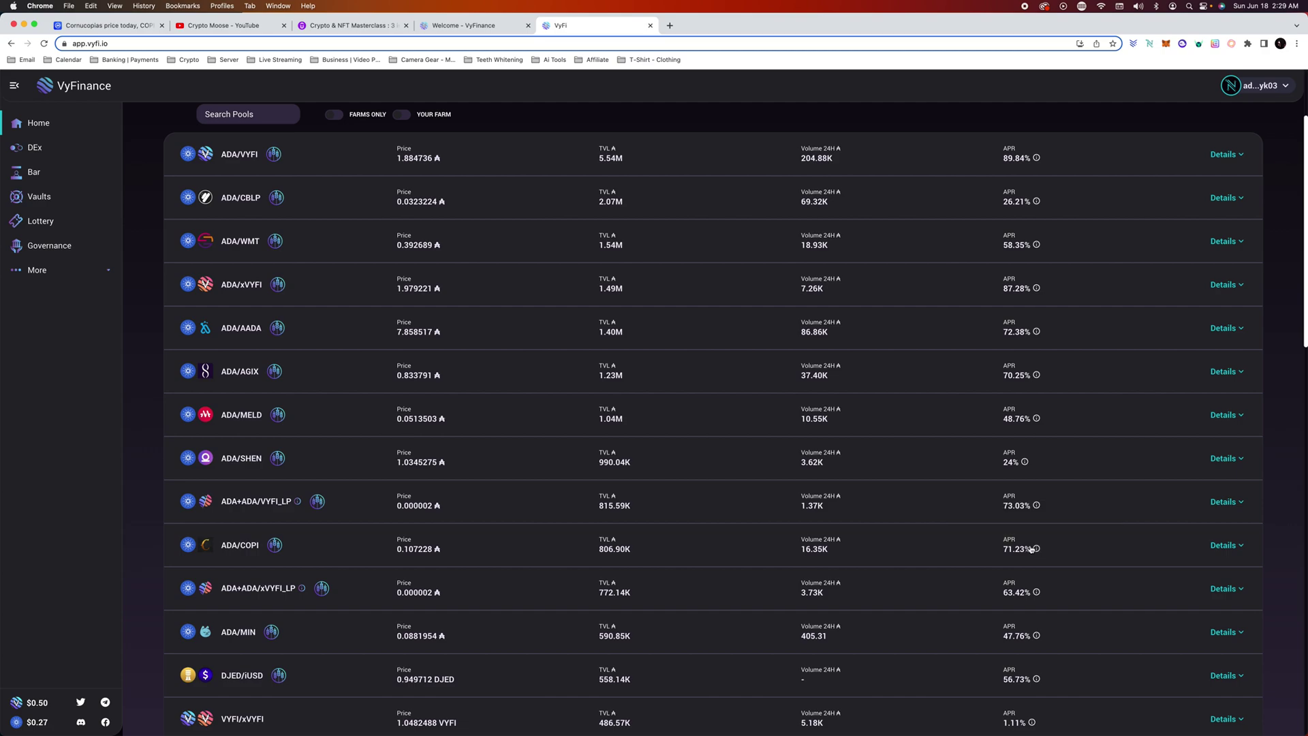
pyautogui.moveTo(1035, 550)
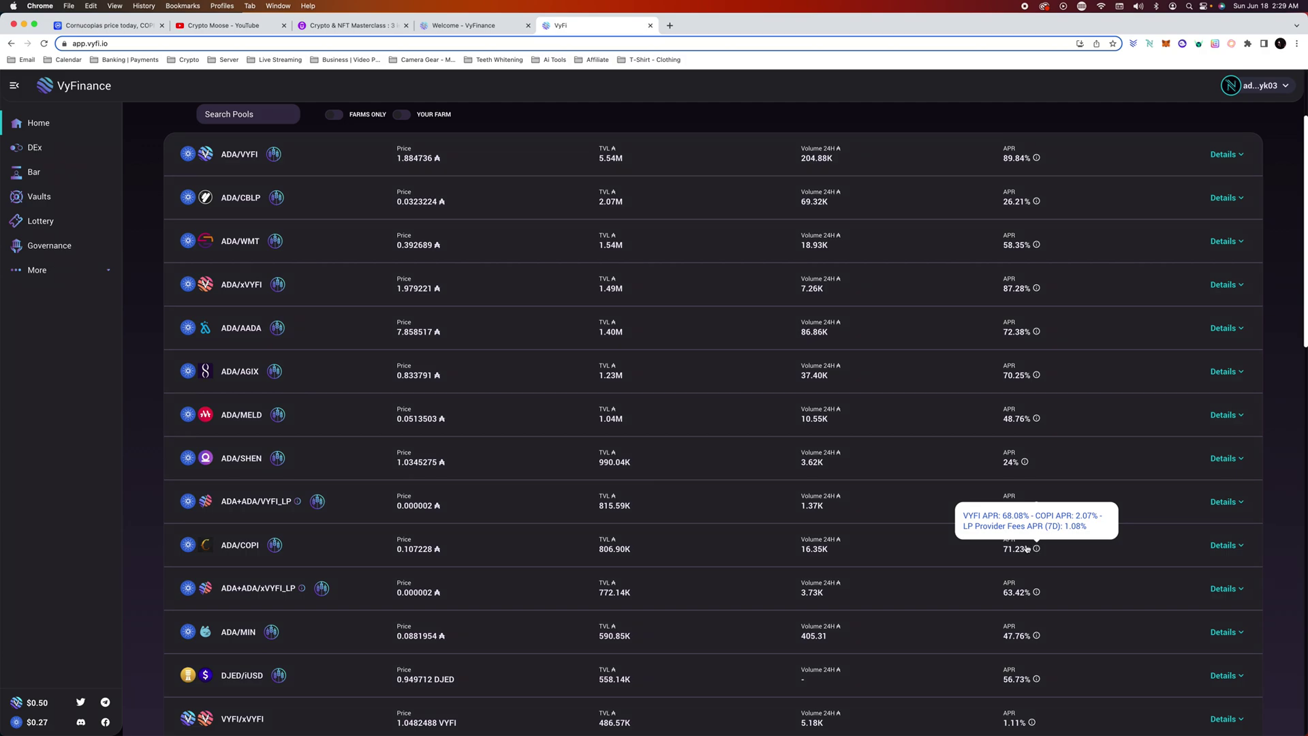
pyautogui.scroll(3, 880, 555)
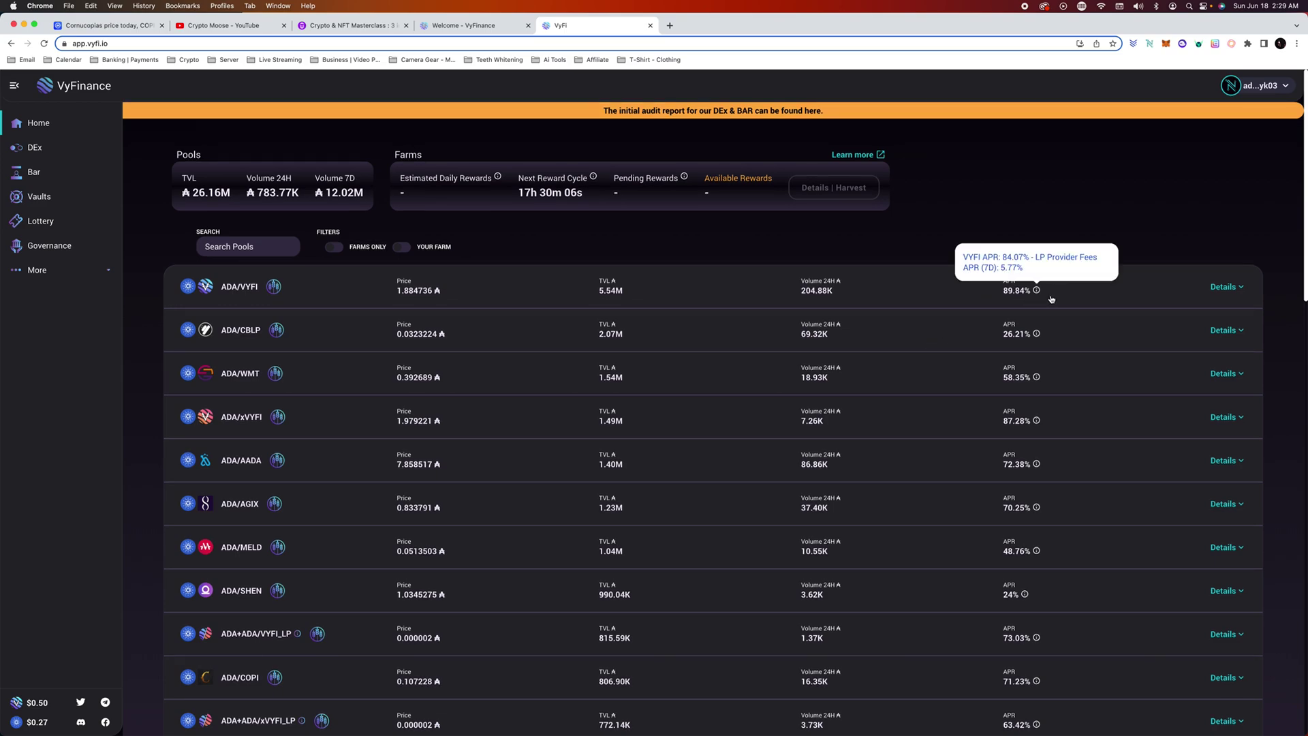
pyautogui.scroll(-5, 954, 502)
pyautogui.scroll(-8, 971, 423)
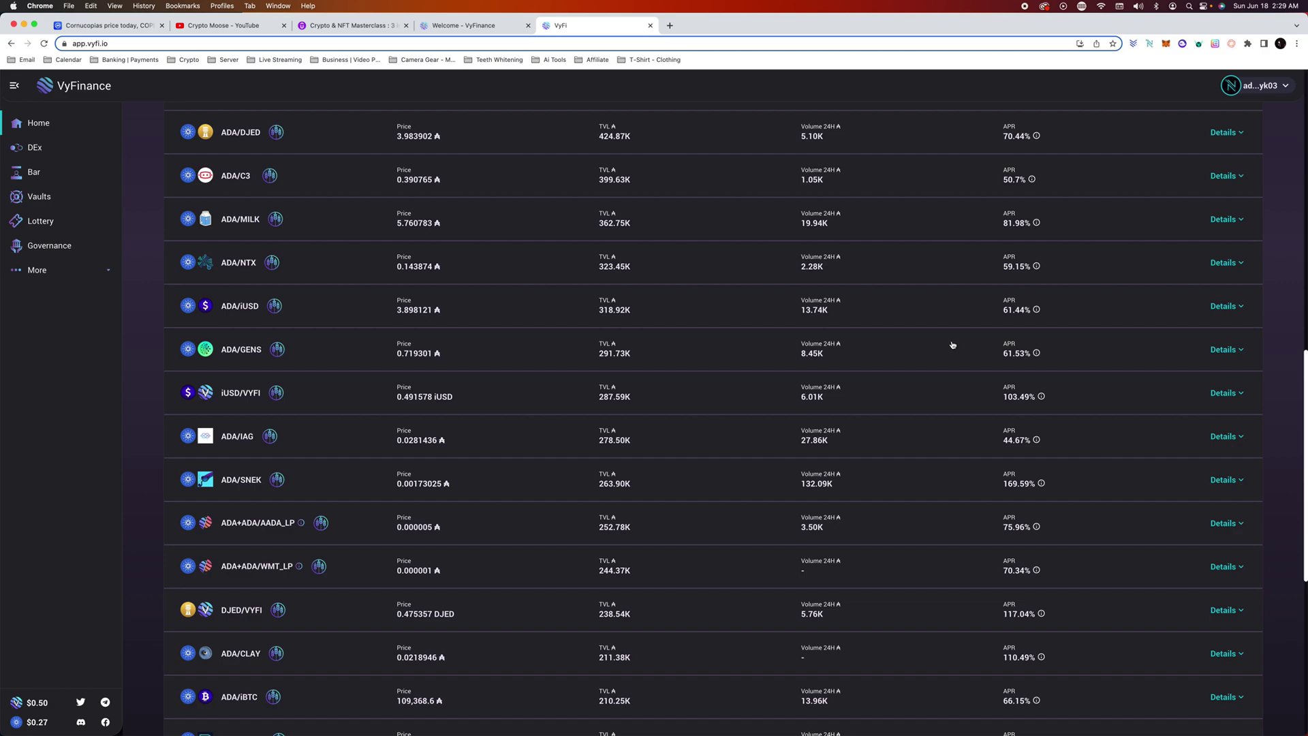
pyautogui.moveTo(1042, 484)
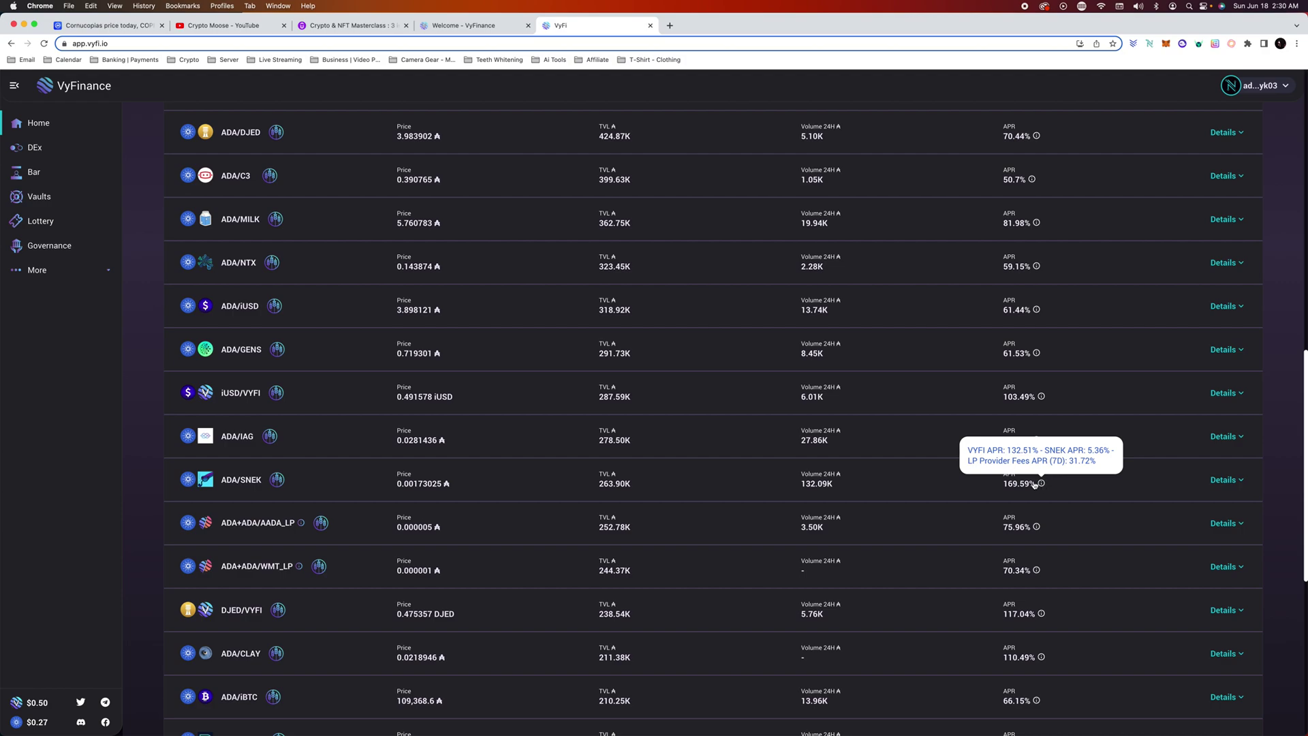
pyautogui.moveTo(1037, 441)
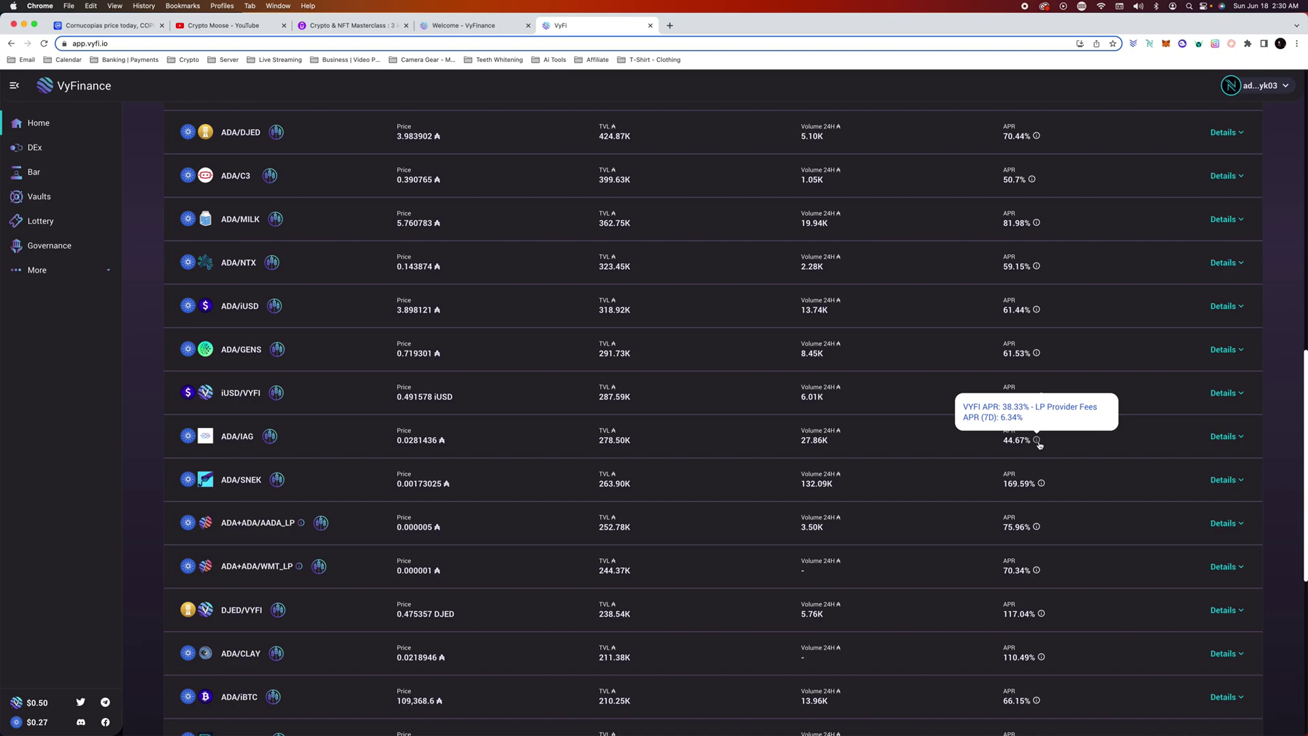
# - Open the Nami wallet and scroll through the current account's token holdings
pyautogui.scroll(15, 1039, 444)
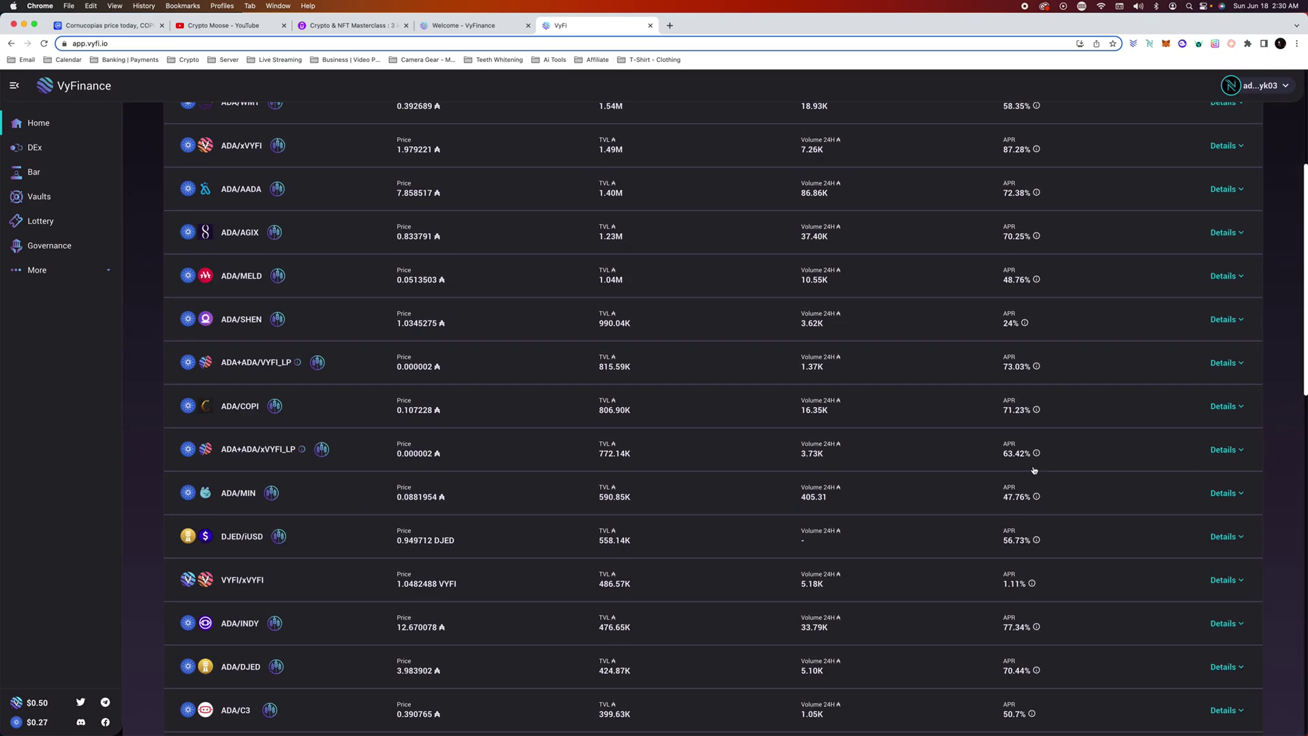
pyautogui.click(1150, 44)
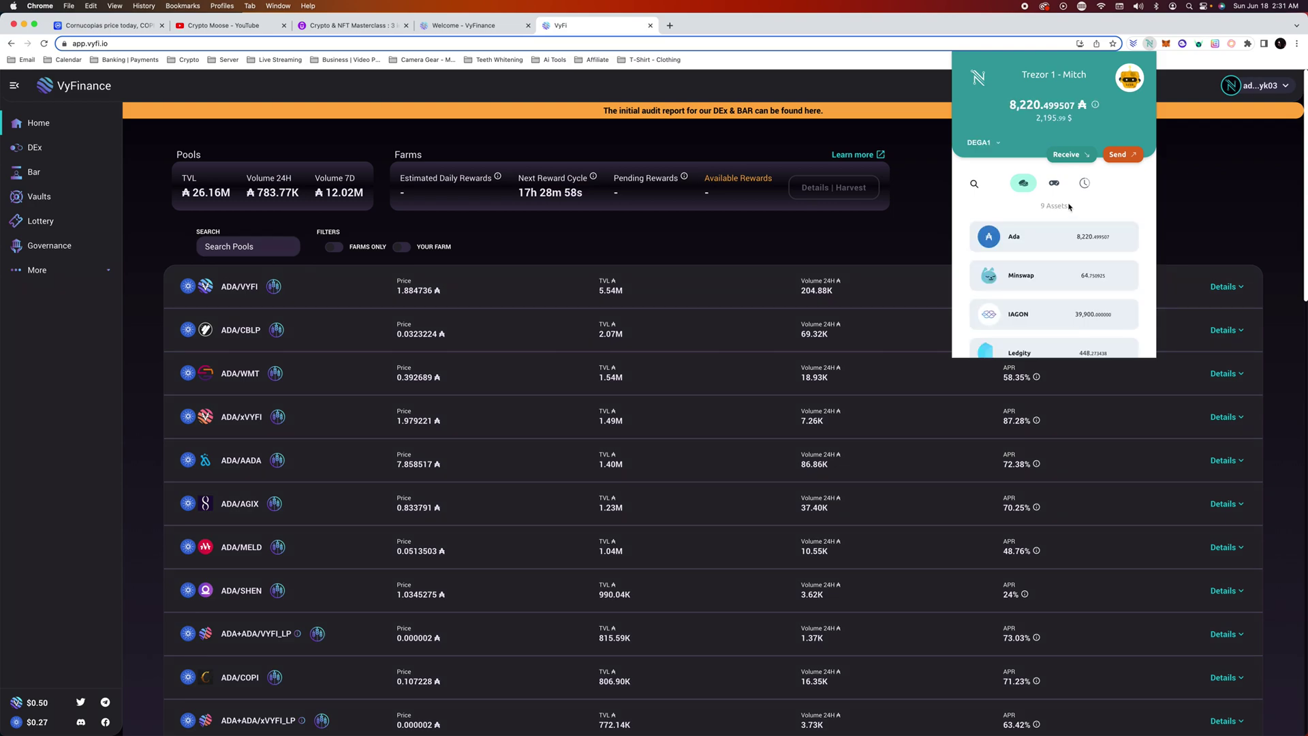
pyautogui.scroll(-3, 1074, 205)
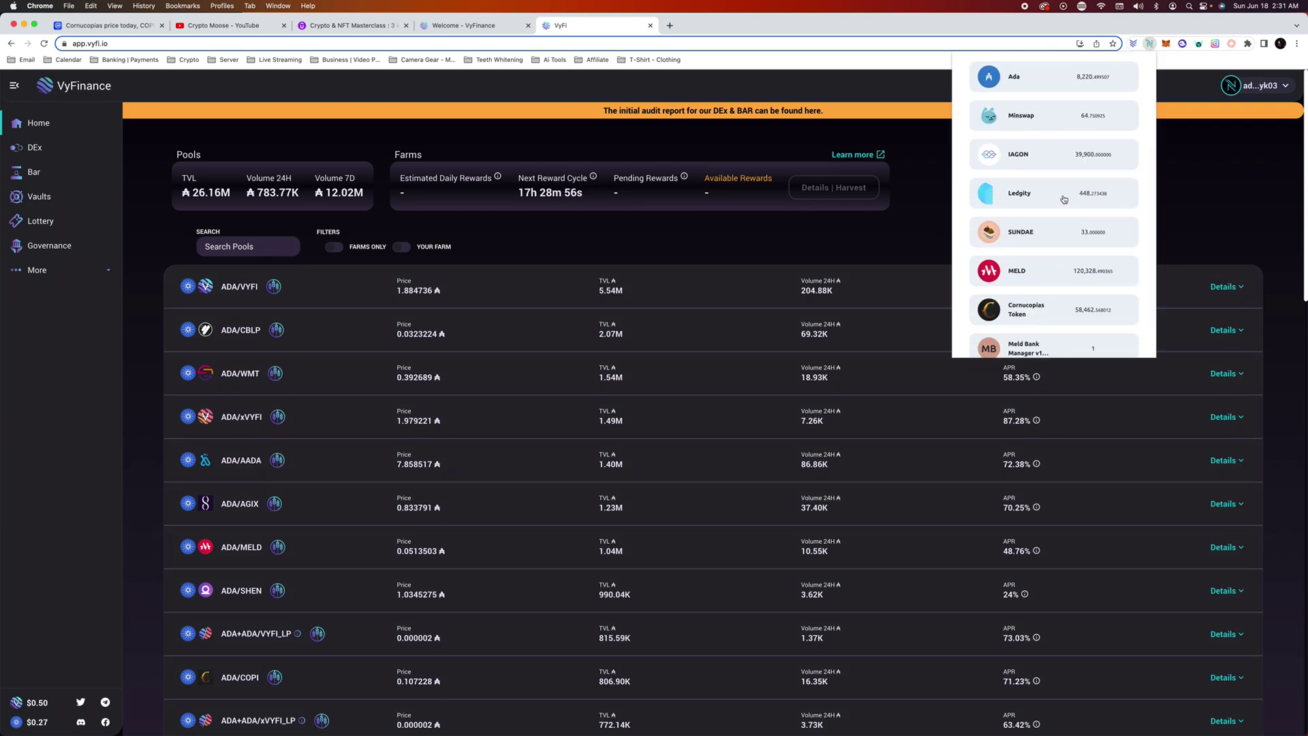
pyautogui.scroll(-2, 1064, 199)
pyautogui.scroll(5, 1063, 205)
pyautogui.scroll(-3, 1064, 217)
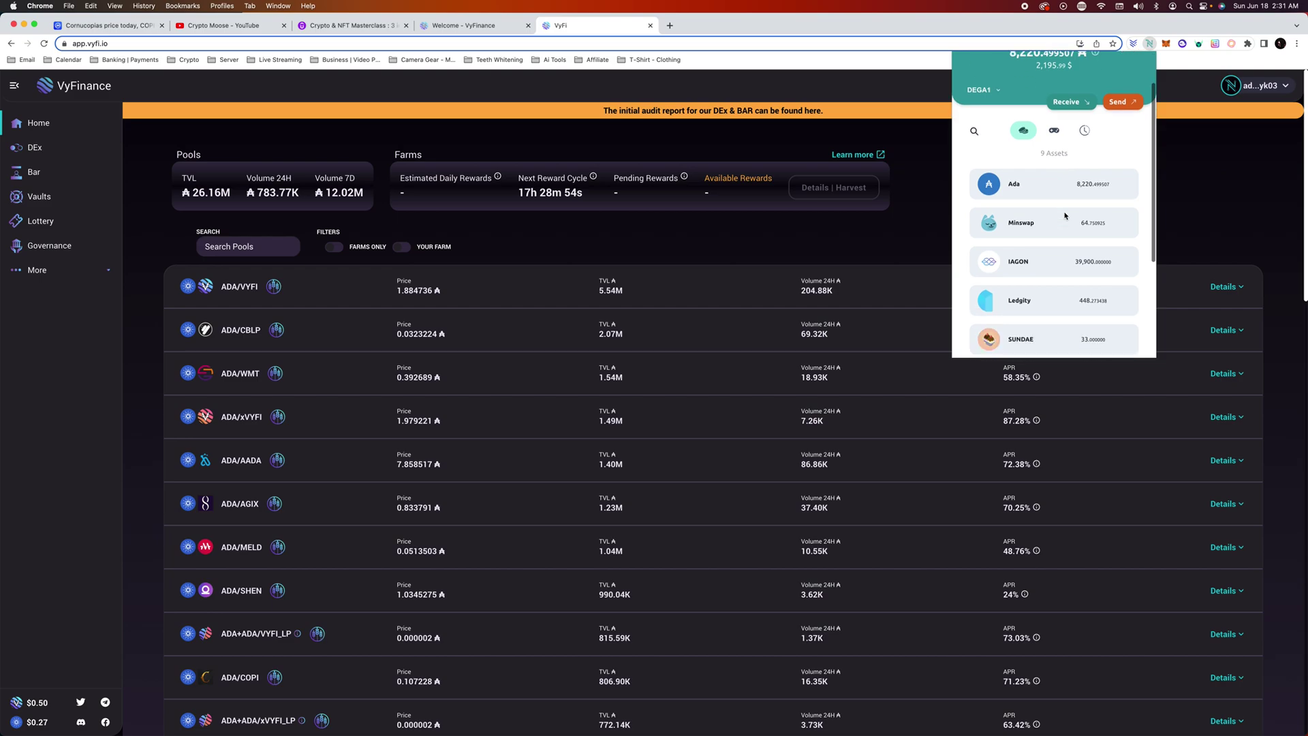
pyautogui.scroll(-3, 1064, 216)
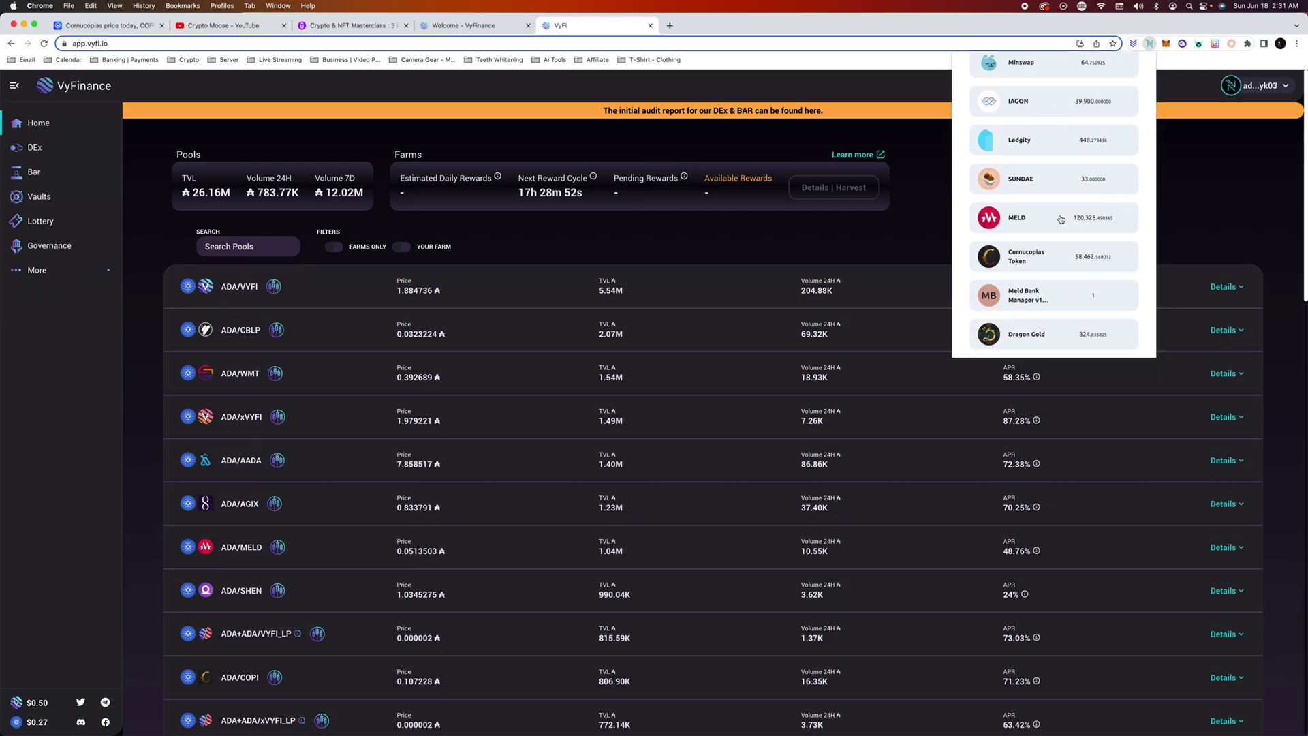
pyautogui.scroll(5, 1060, 219)
# - Switch to the other software wallet account and review its tokens
pyautogui.click(1130, 79)
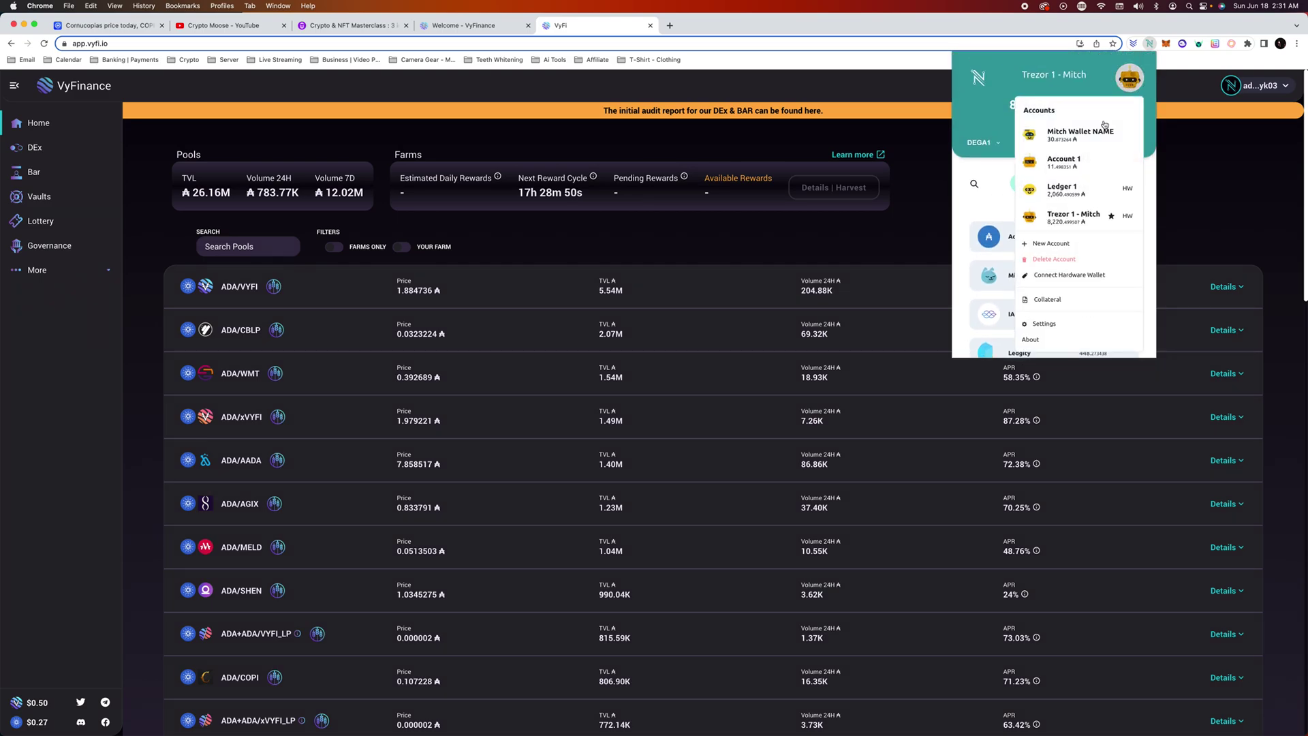
pyautogui.click(1098, 134)
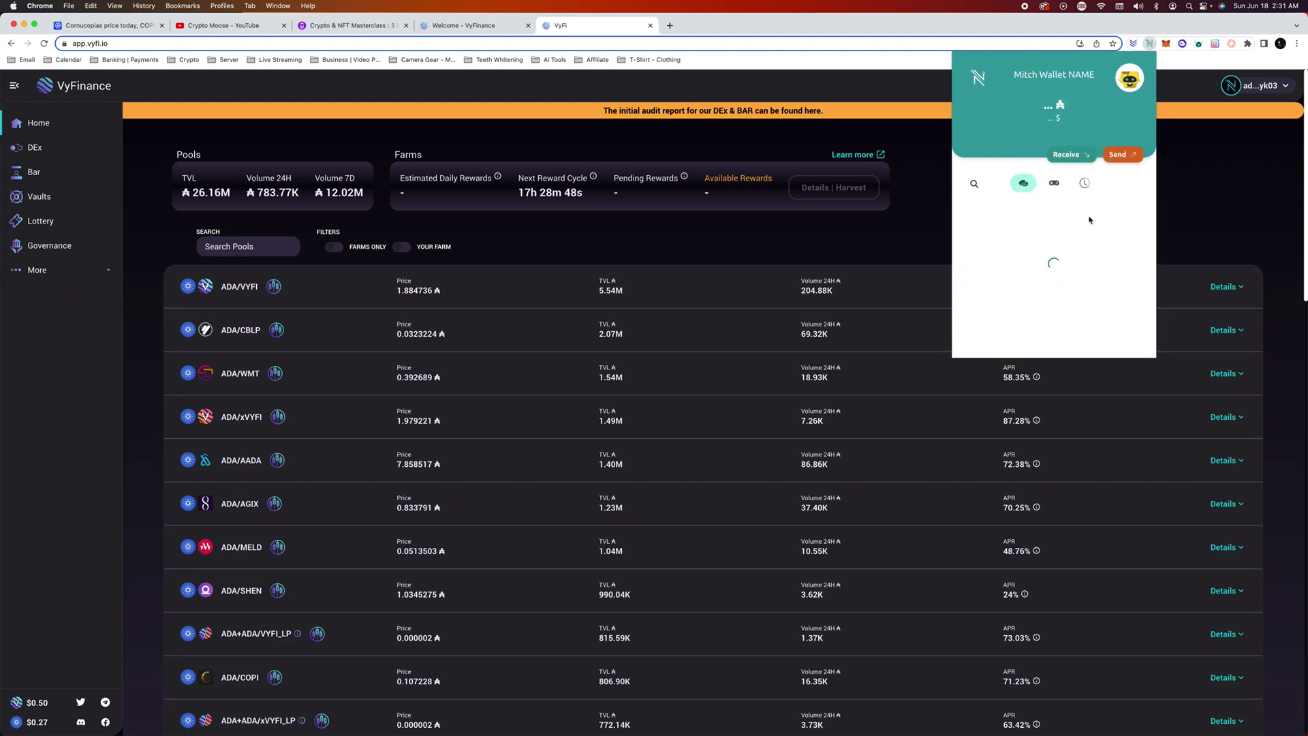
pyautogui.scroll(-1, 1083, 225)
pyautogui.scroll(-2, 1071, 206)
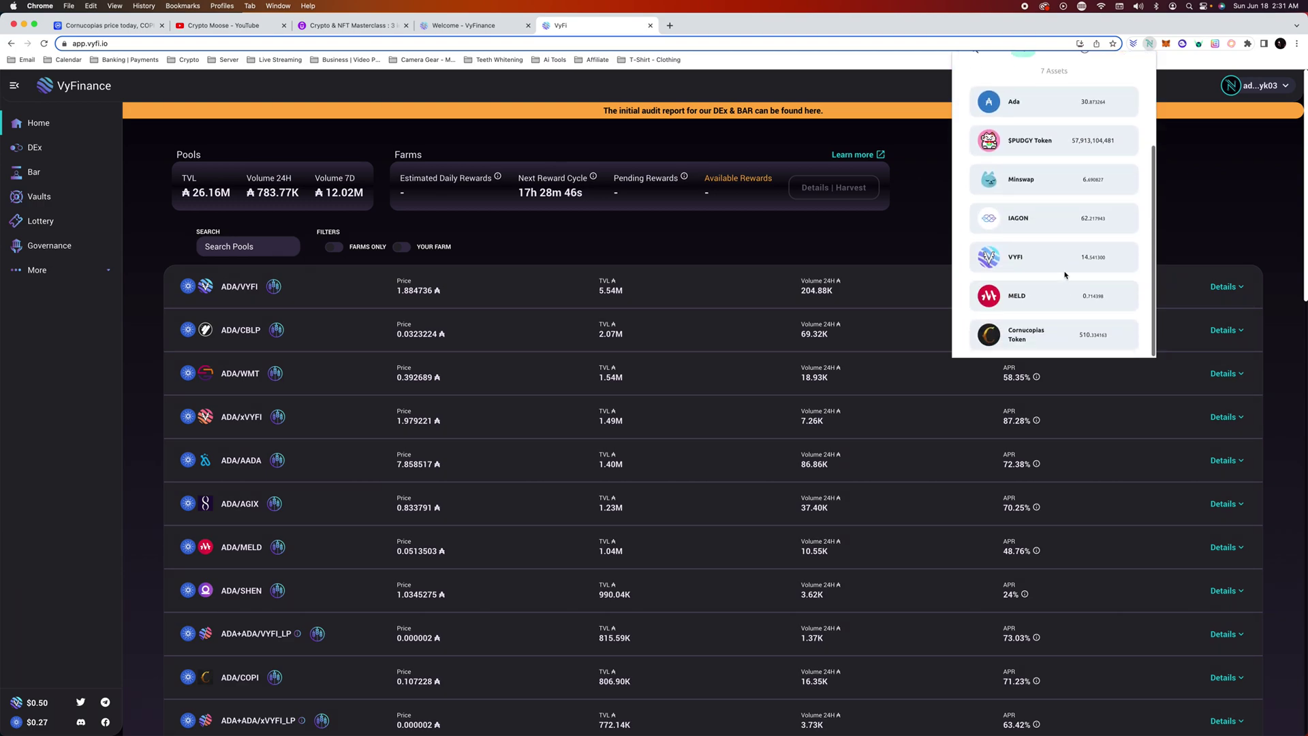
pyautogui.scroll(3, 1065, 268)
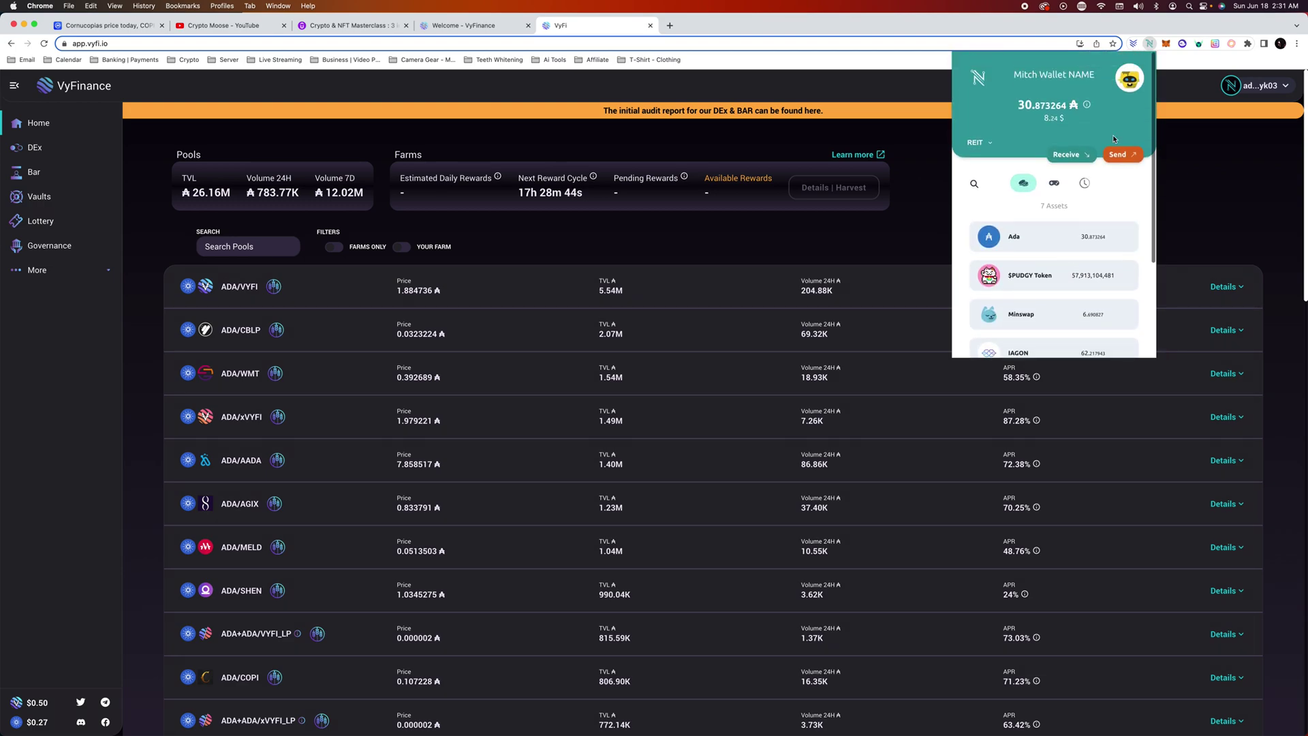
# - Switch back to the Trezor hardware account, close the wallet, and reload the pools page
pyautogui.click(1124, 86)
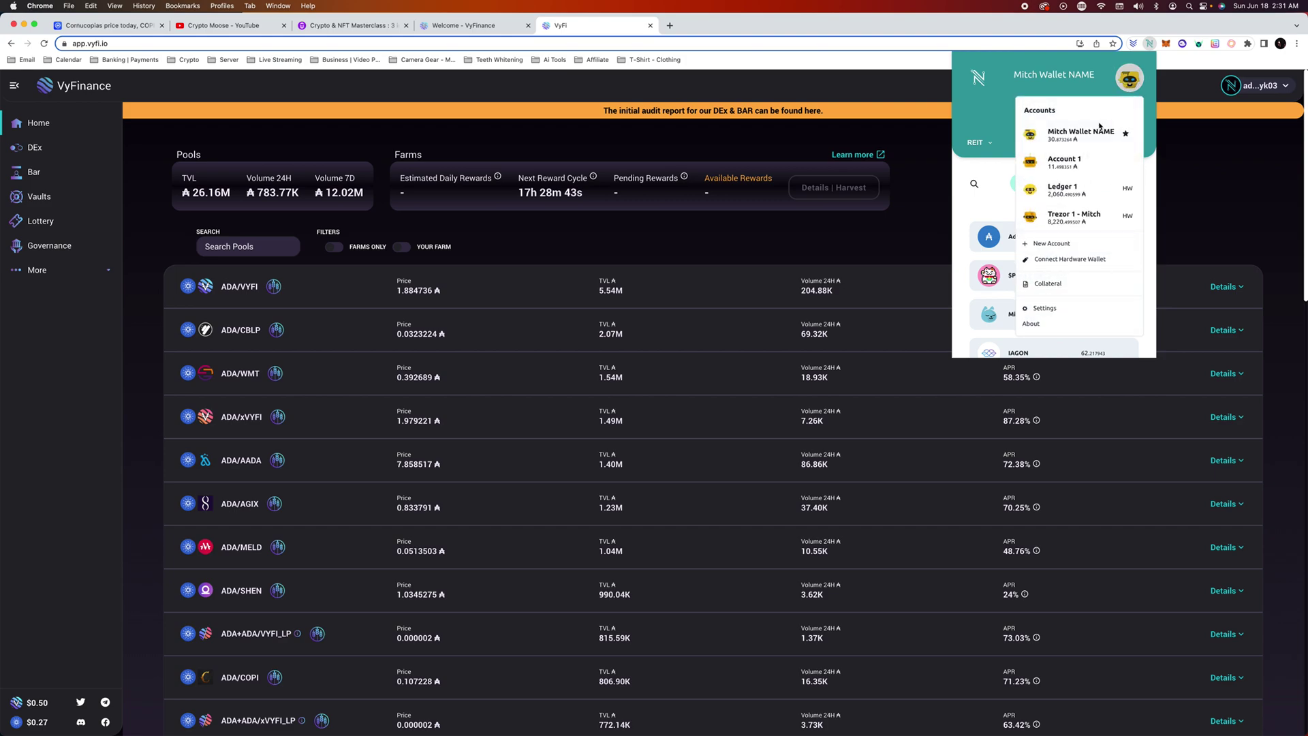
pyautogui.click(1071, 214)
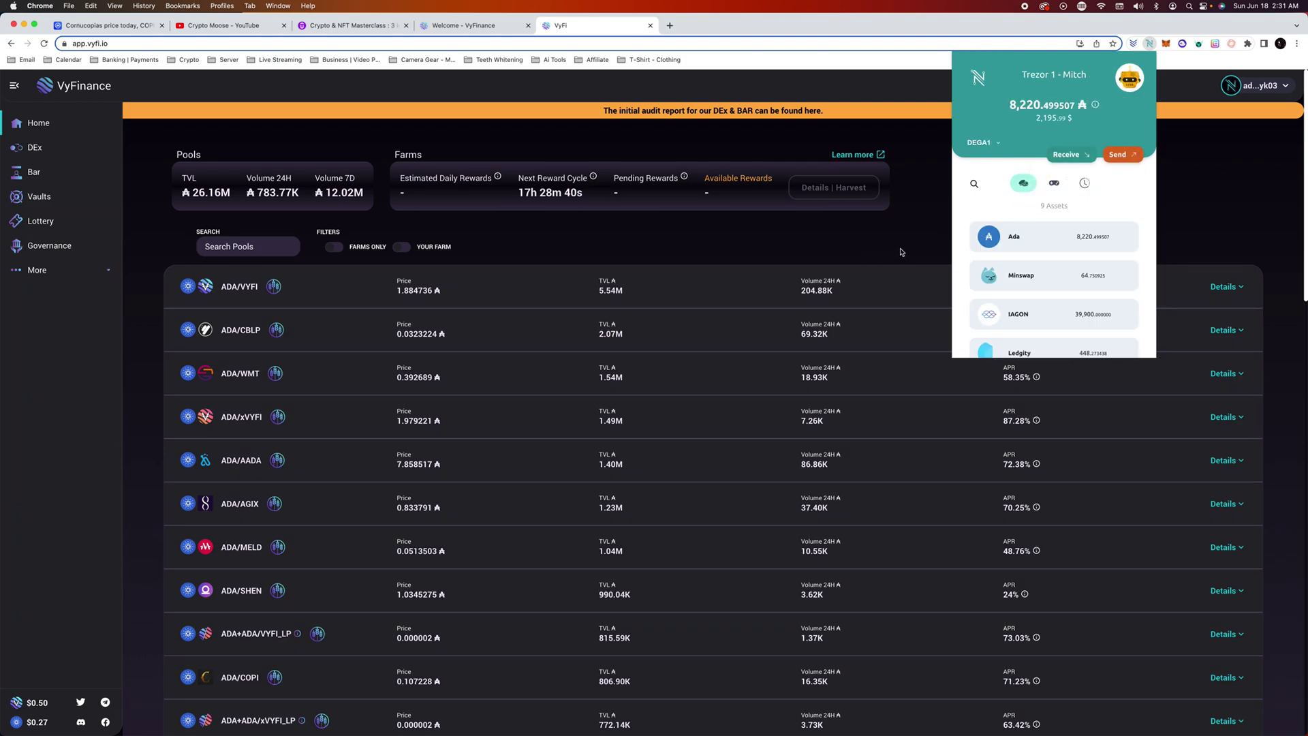
pyautogui.click(942, 233)
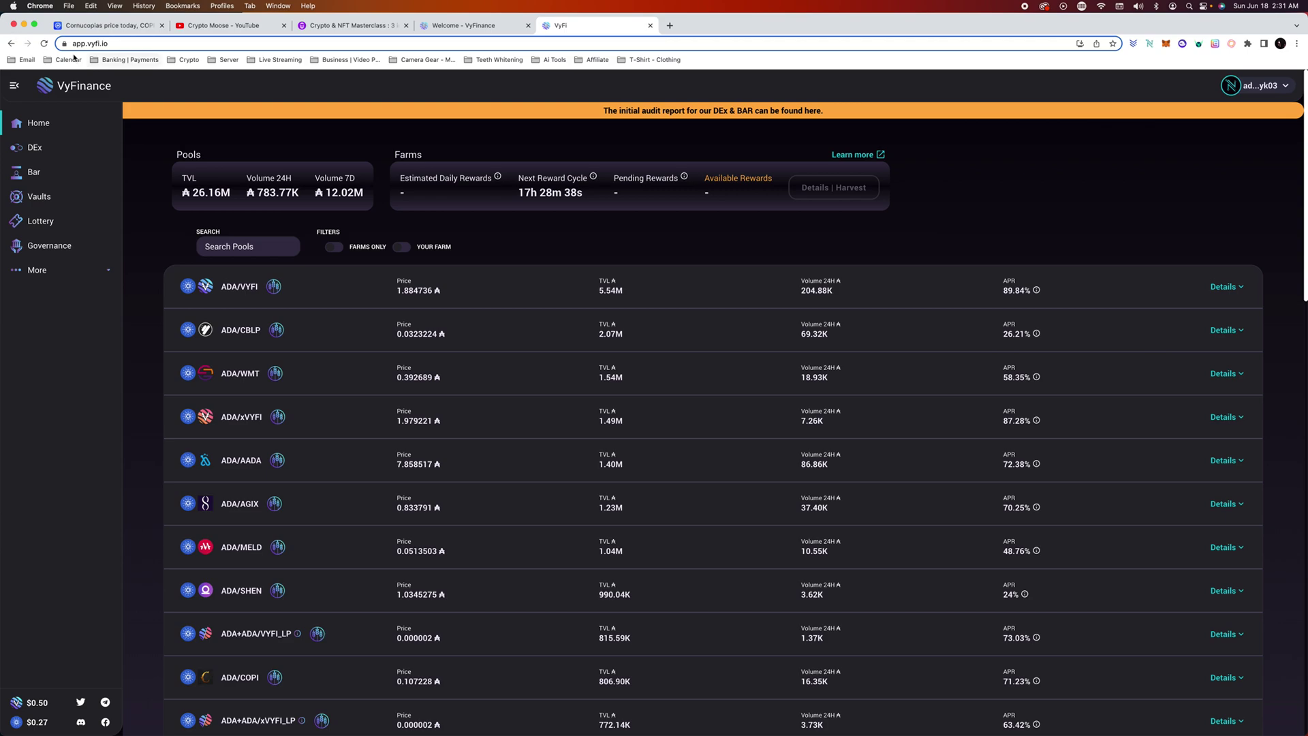
pyautogui.click(43, 43)
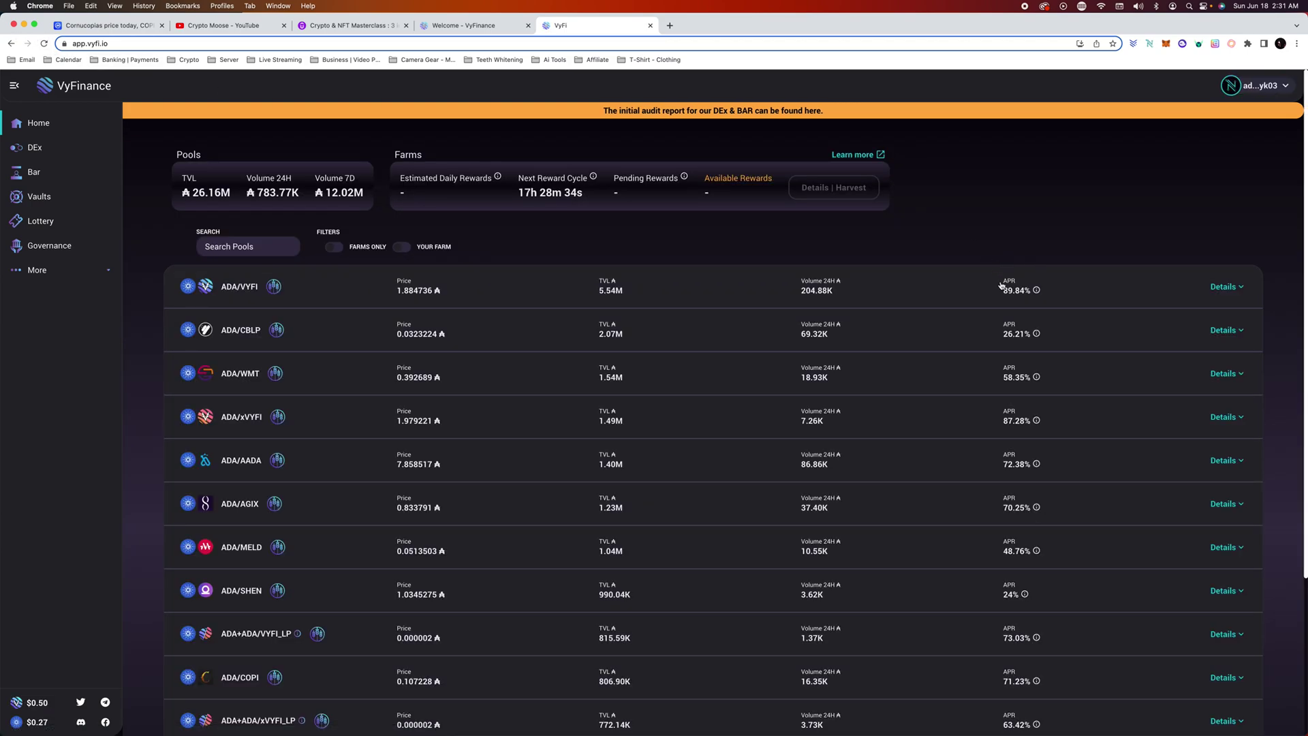
pyautogui.moveTo(1036, 291)
pyautogui.scroll(-2, 960, 353)
pyautogui.scroll(-2, 962, 352)
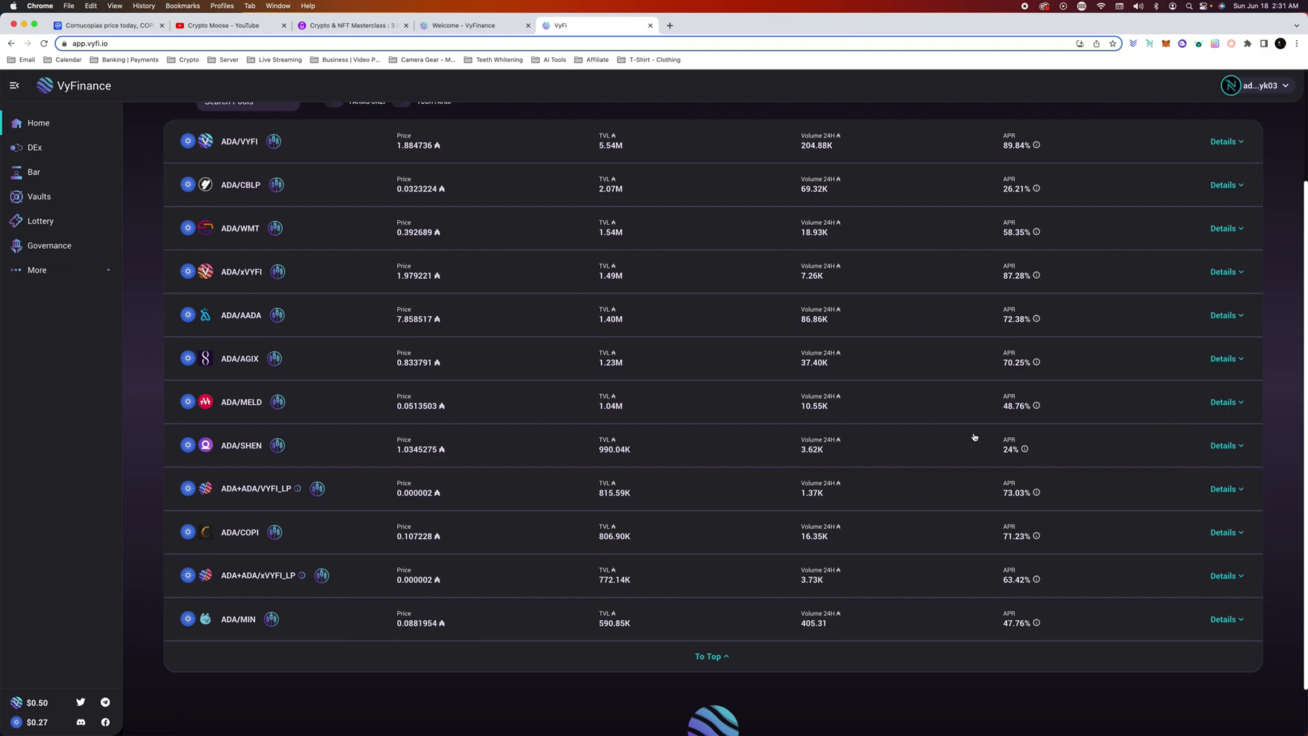
pyautogui.scroll(1, 974, 437)
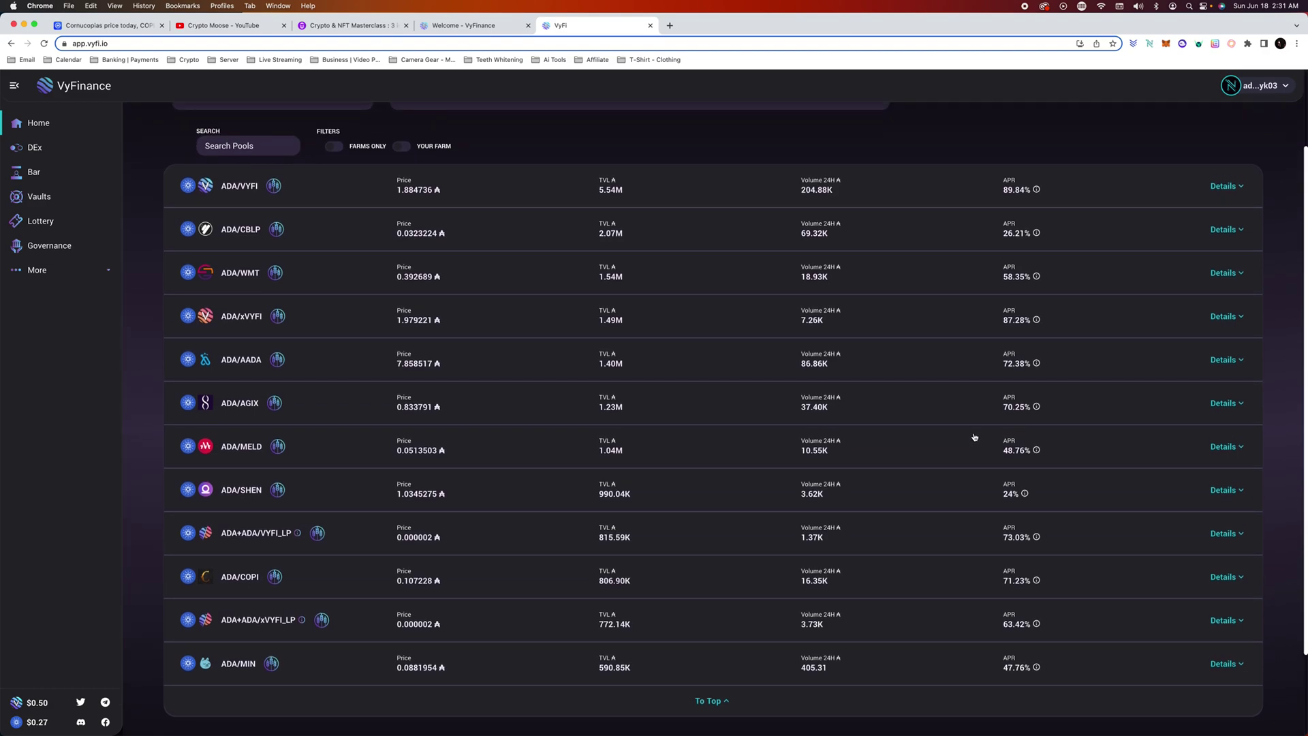
pyautogui.scroll(1, 974, 437)
pyautogui.moveTo(1036, 479)
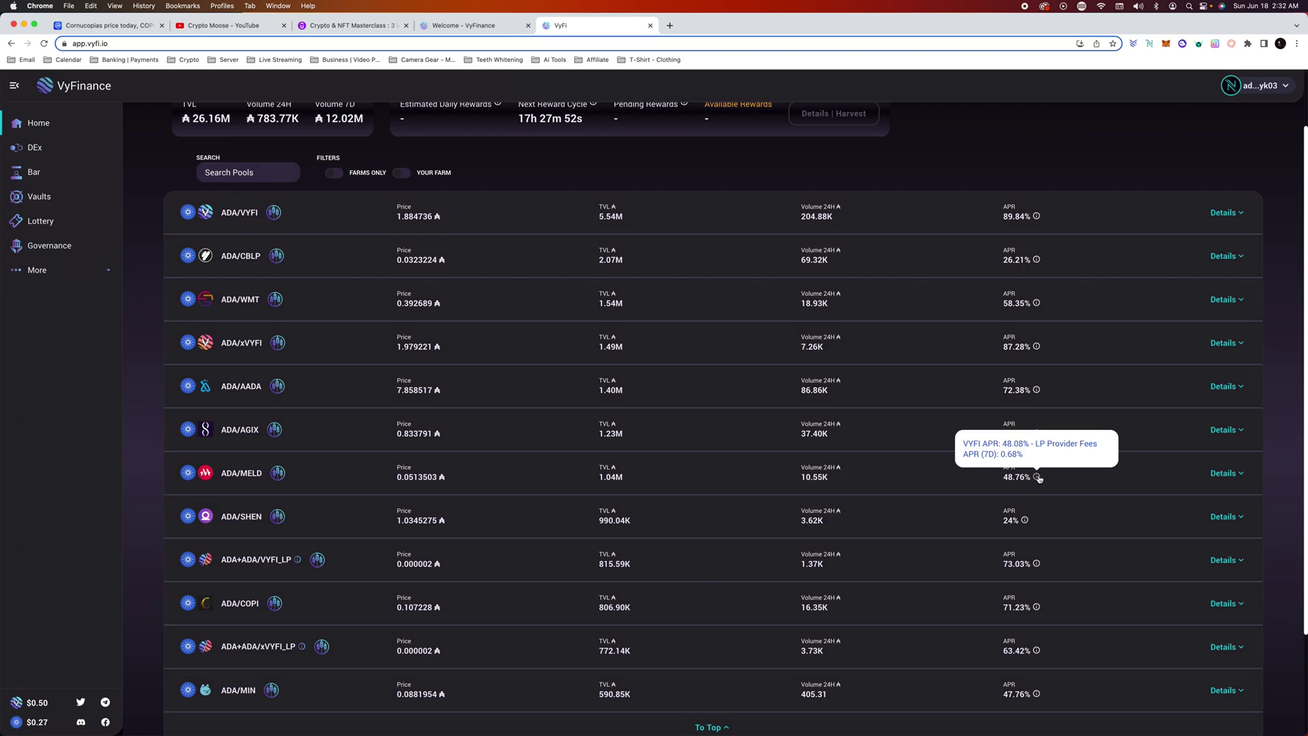
pyautogui.scroll(-4, 952, 473)
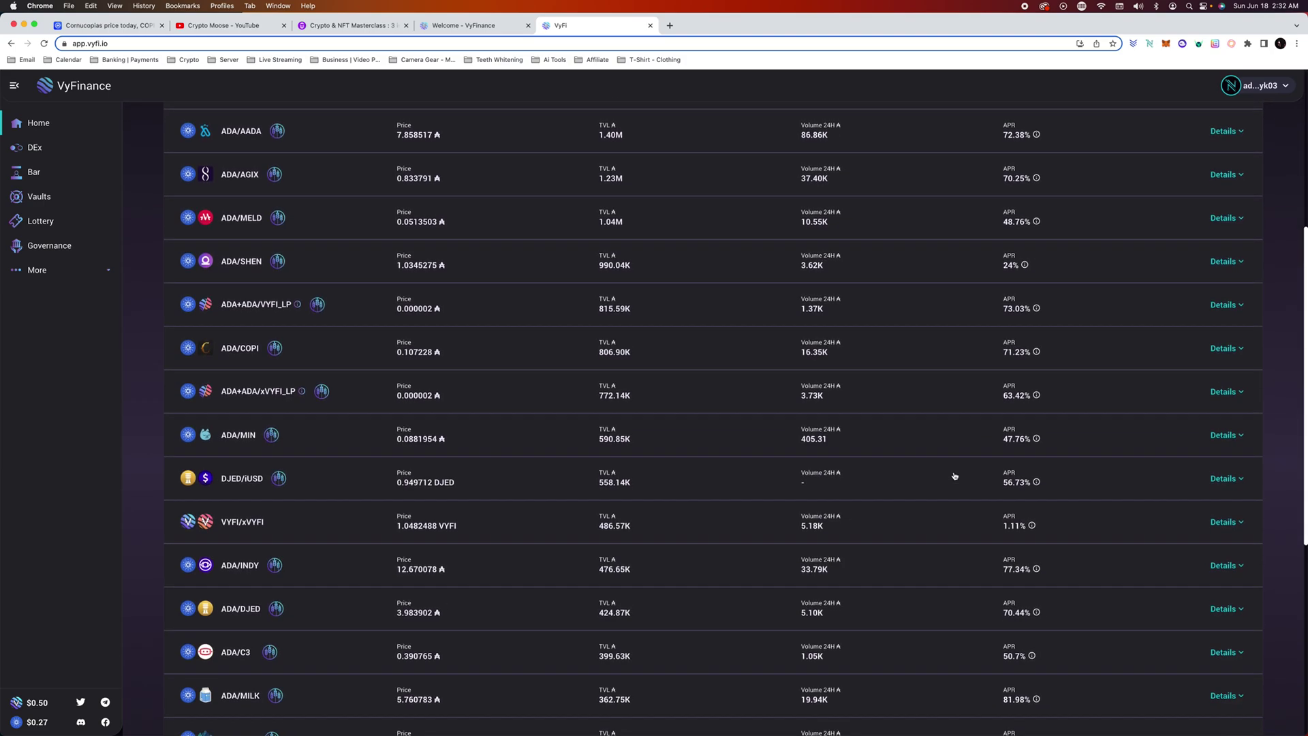
pyautogui.scroll(-2, 954, 474)
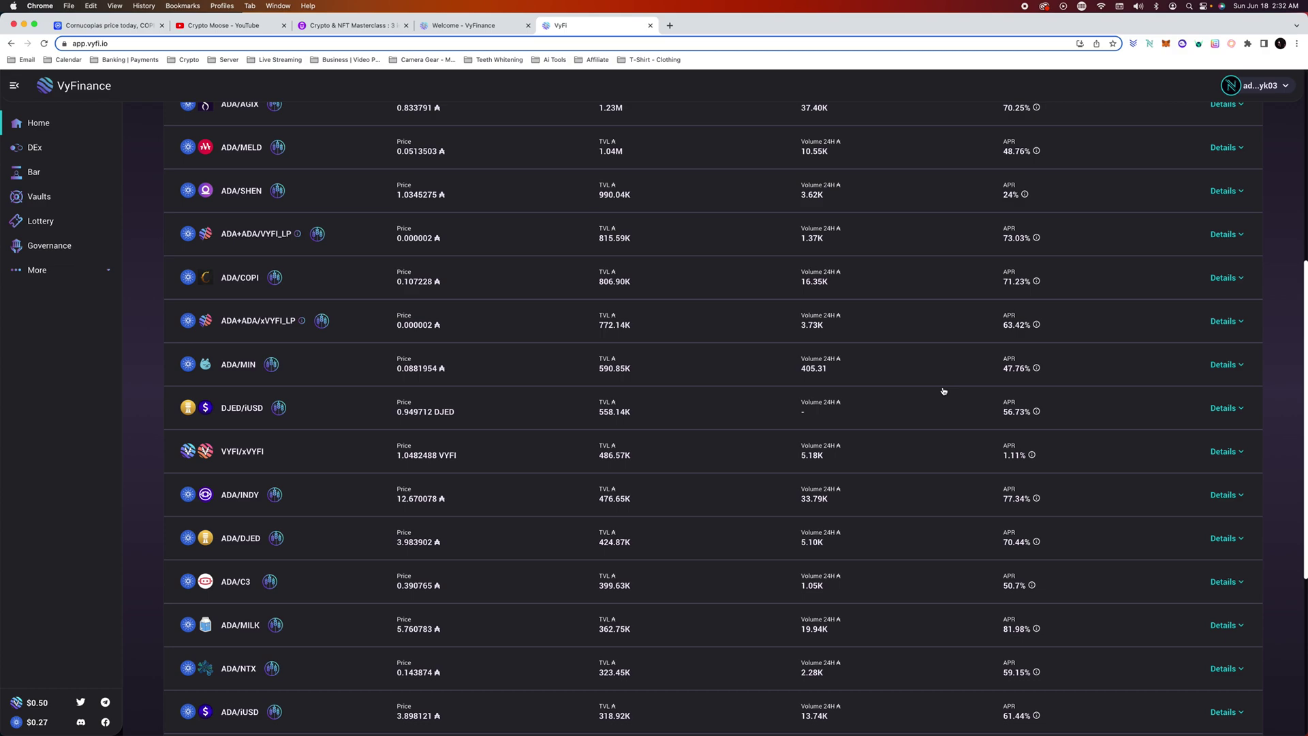
pyautogui.scroll(1, 943, 390)
pyautogui.moveTo(1039, 327)
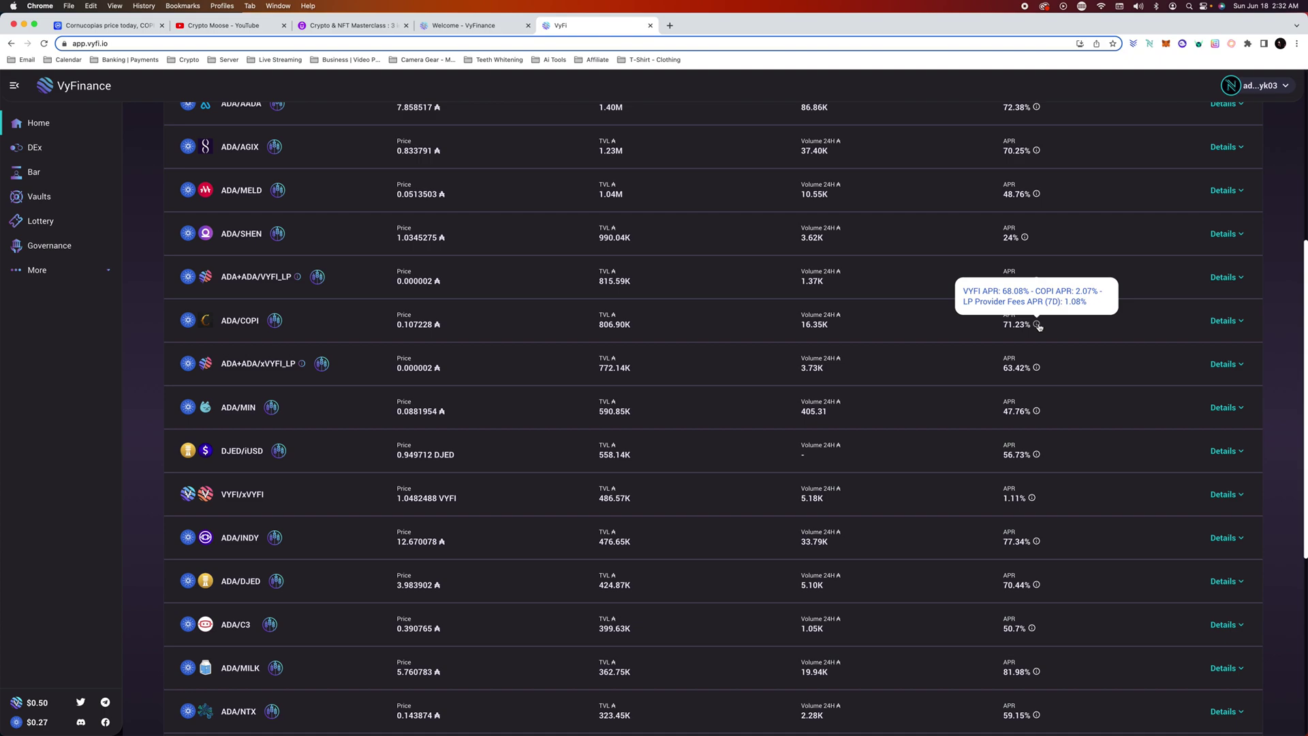
pyautogui.scroll(7, 949, 330)
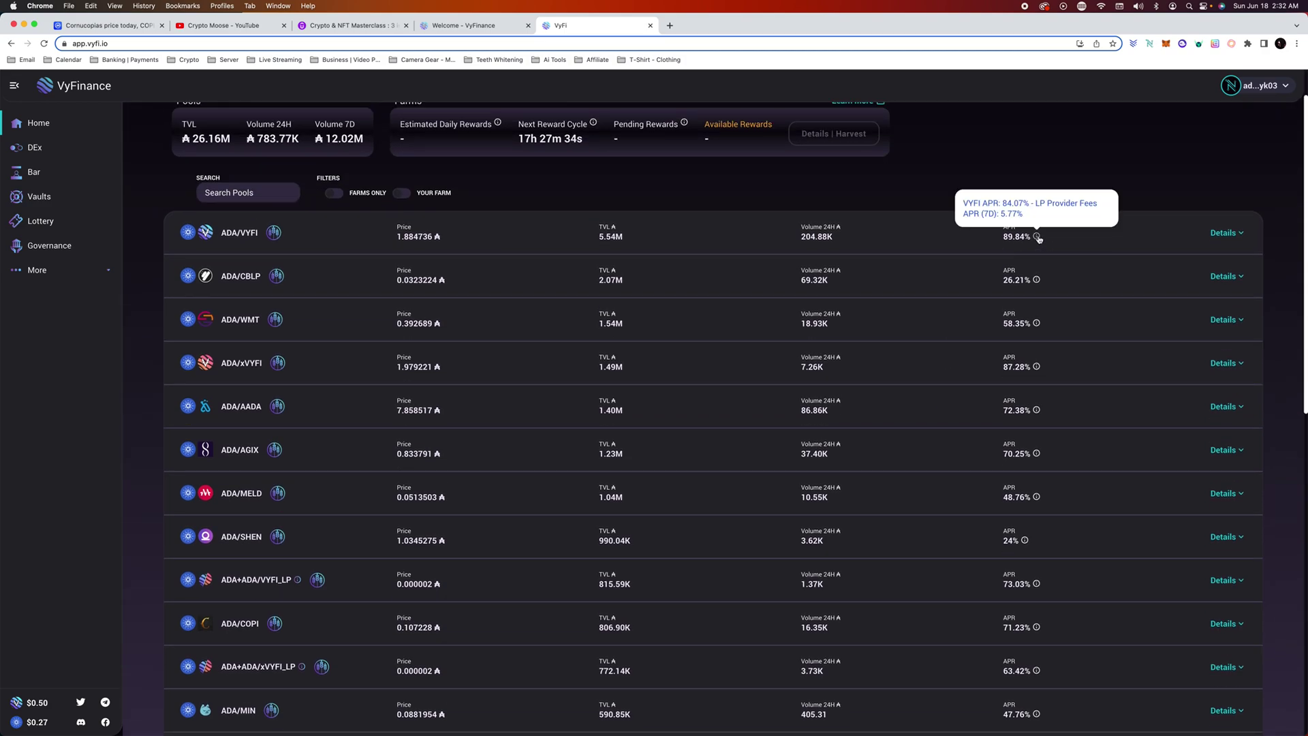
pyautogui.scroll(-3, 940, 452)
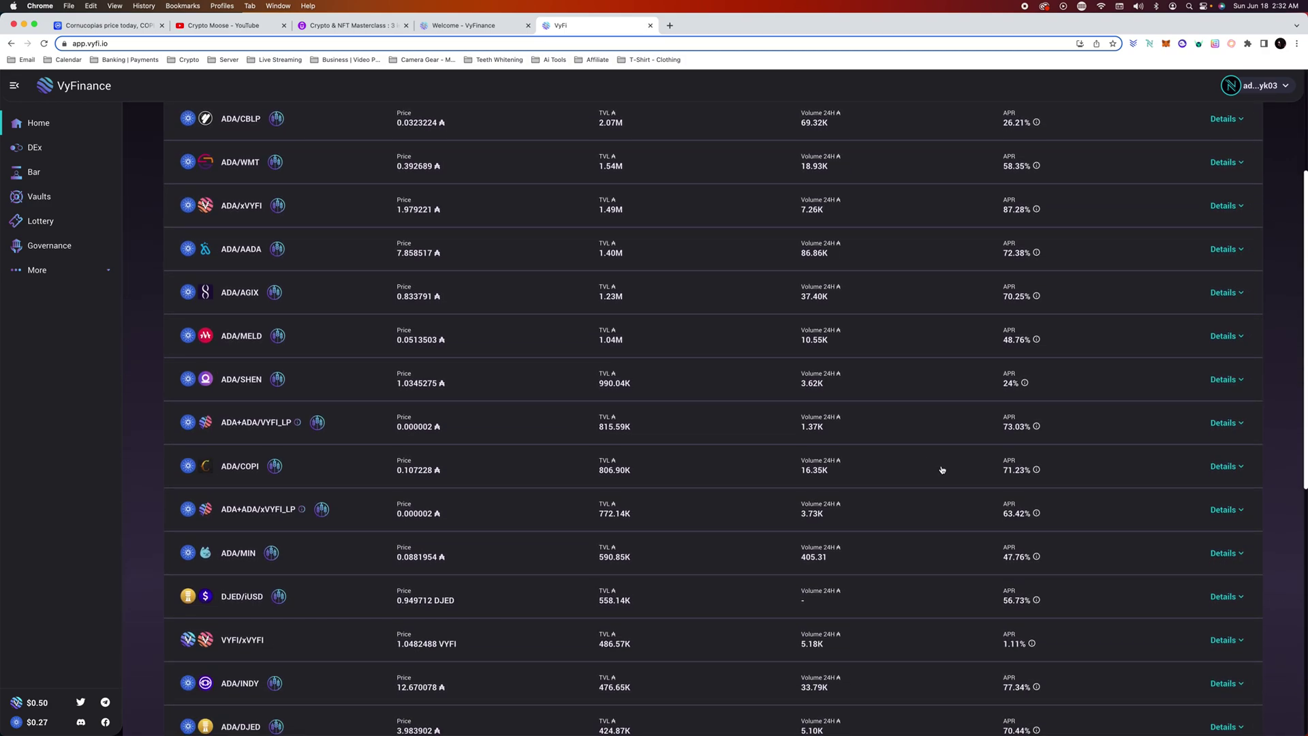
# - Expand the ADA/COPI pool and start adding liquidity, checking wallet balances
pyautogui.click(940, 468)
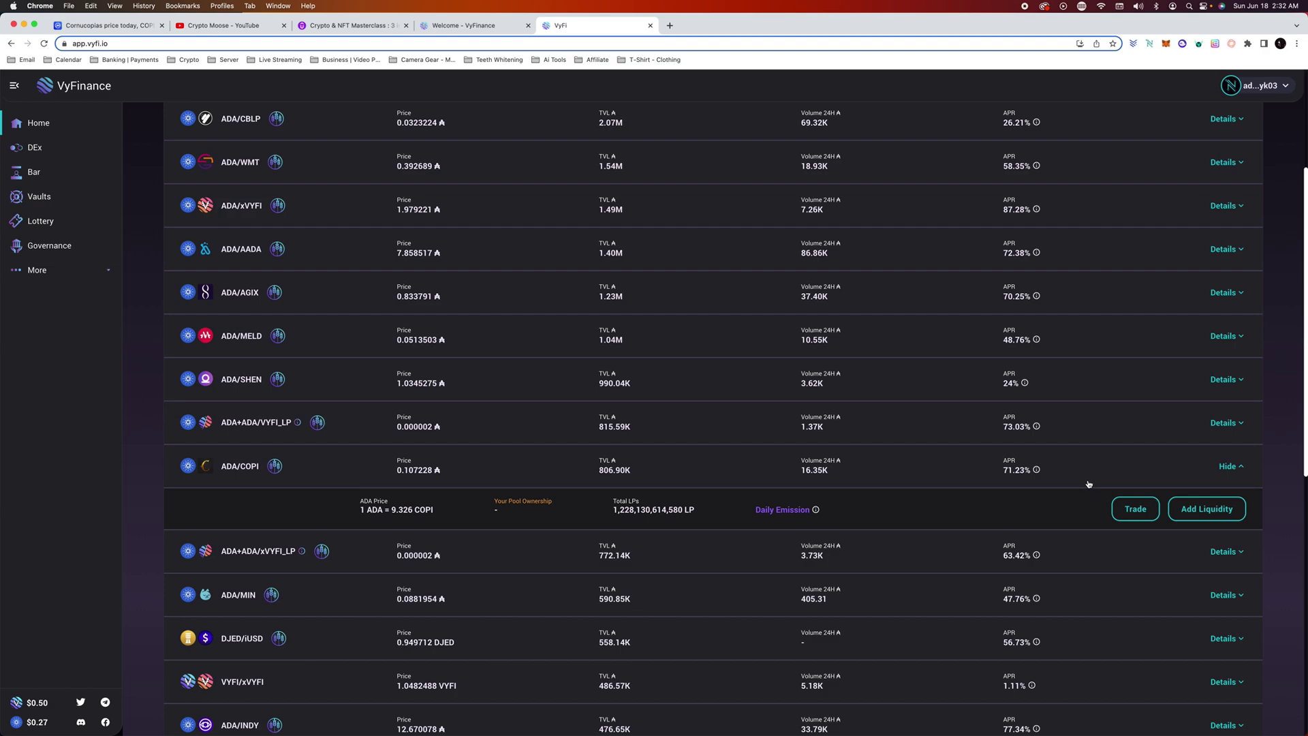
pyautogui.click(1195, 513)
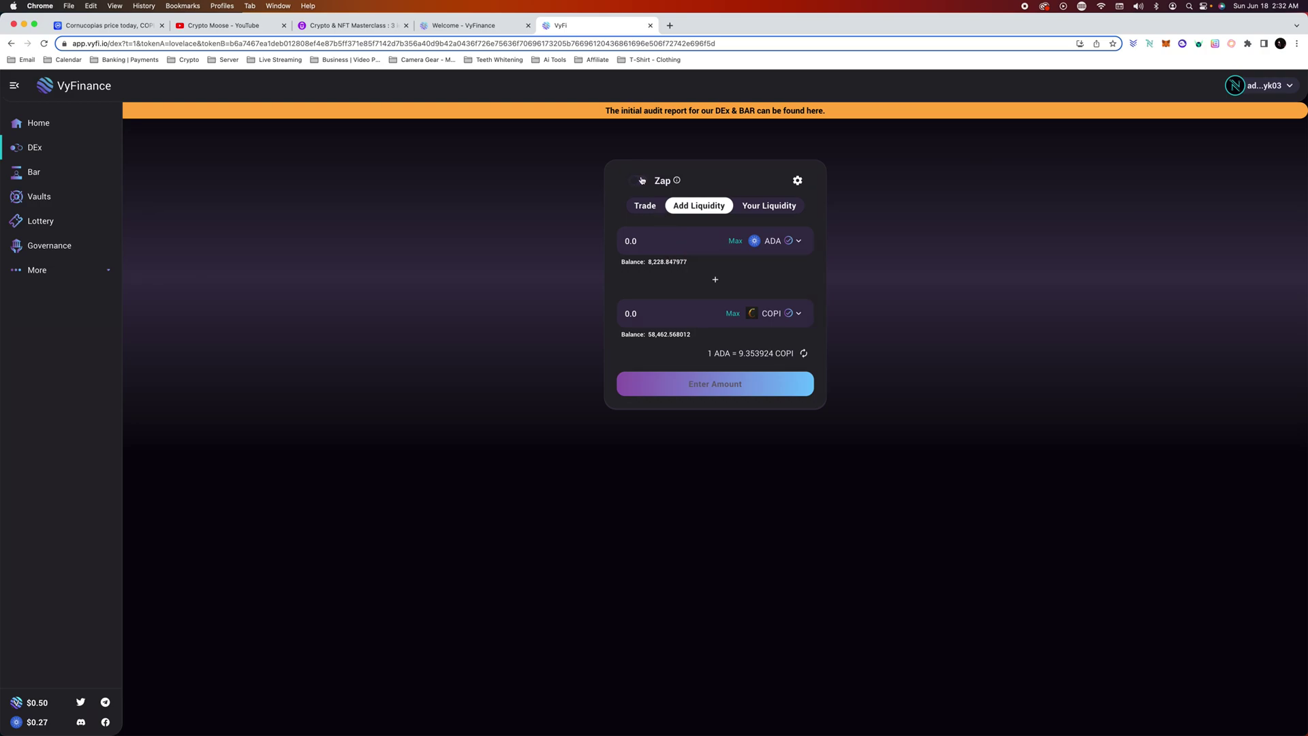
pyautogui.click(1150, 45)
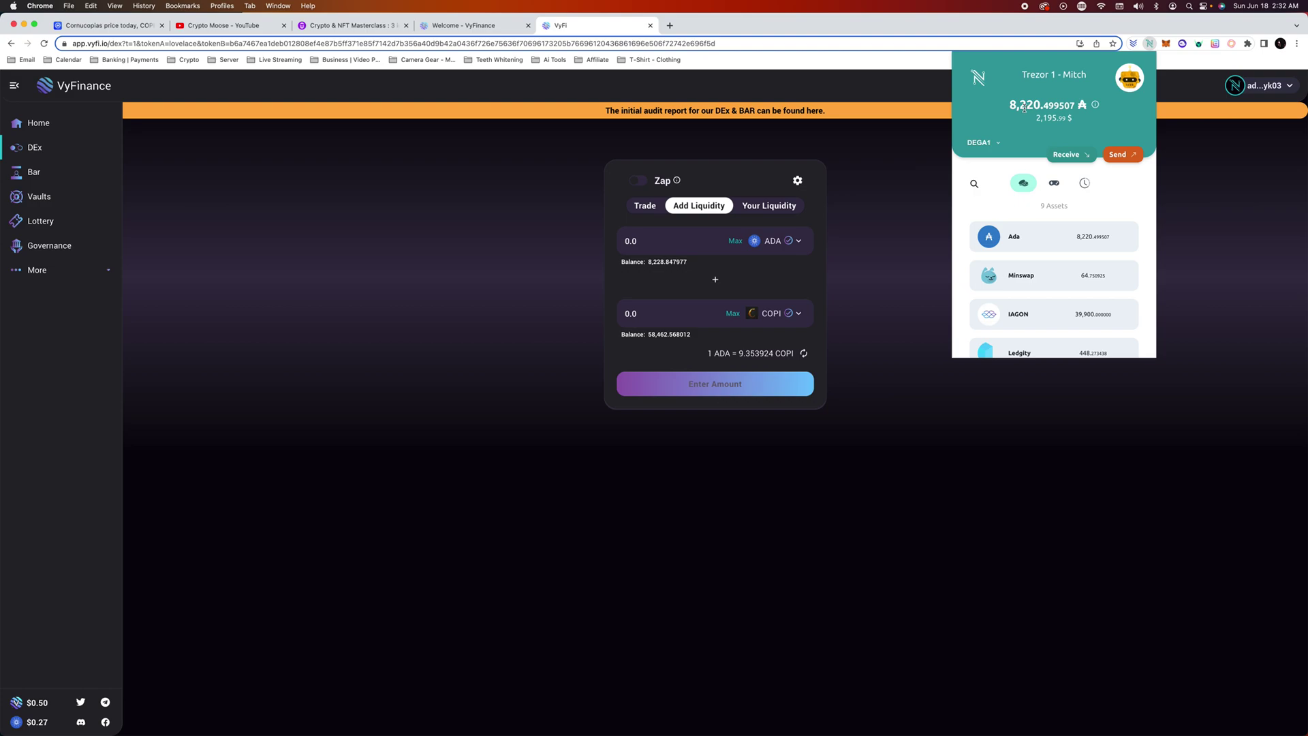
# - Enable Zap, deposit the full COPI balance with Max, and target the ADA/COPI pair
pyautogui.click(635, 182)
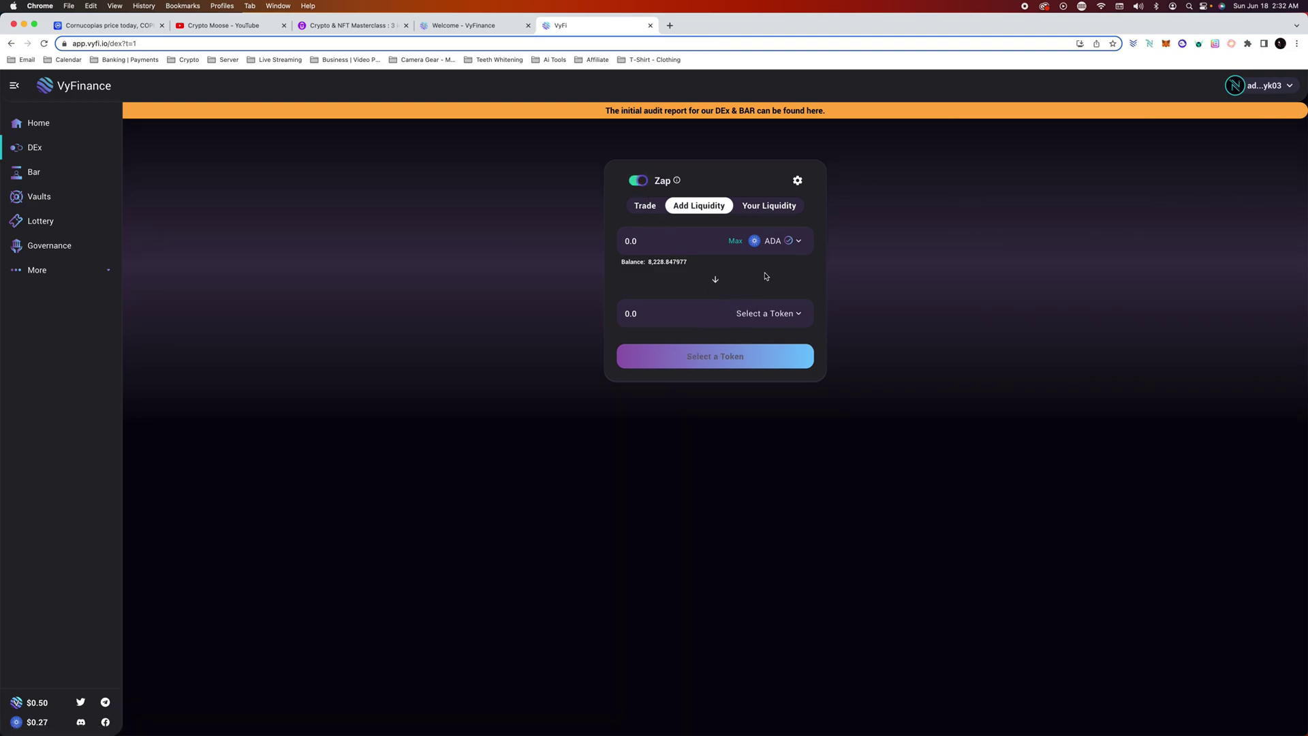
pyautogui.click(756, 243)
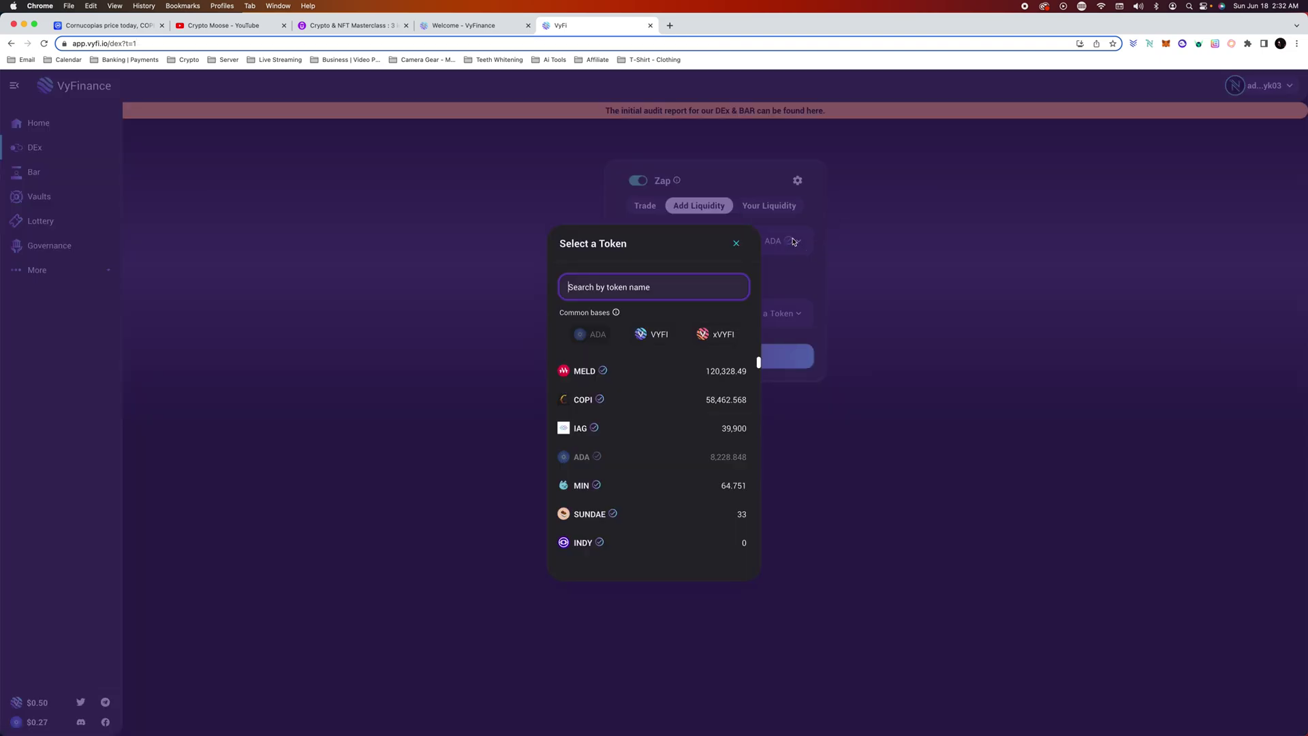
pyautogui.click(654, 406)
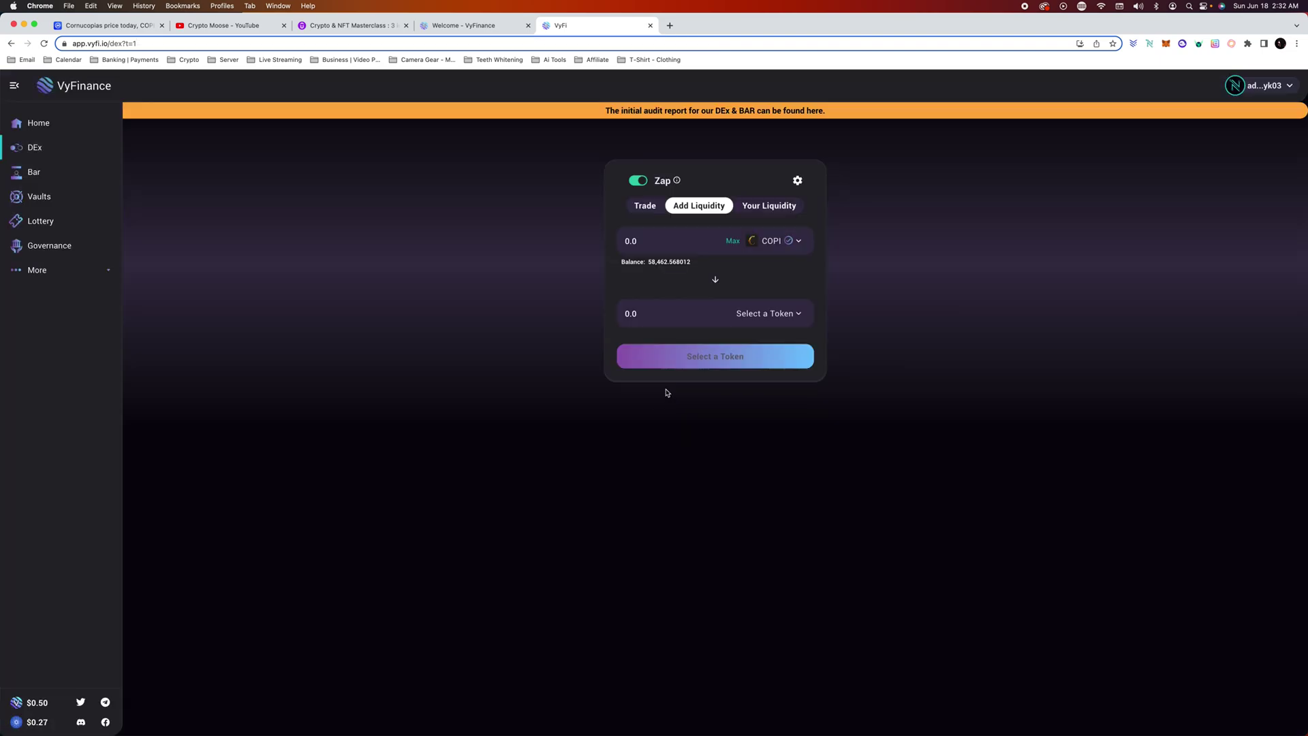
pyautogui.click(731, 241)
pyautogui.click(781, 314)
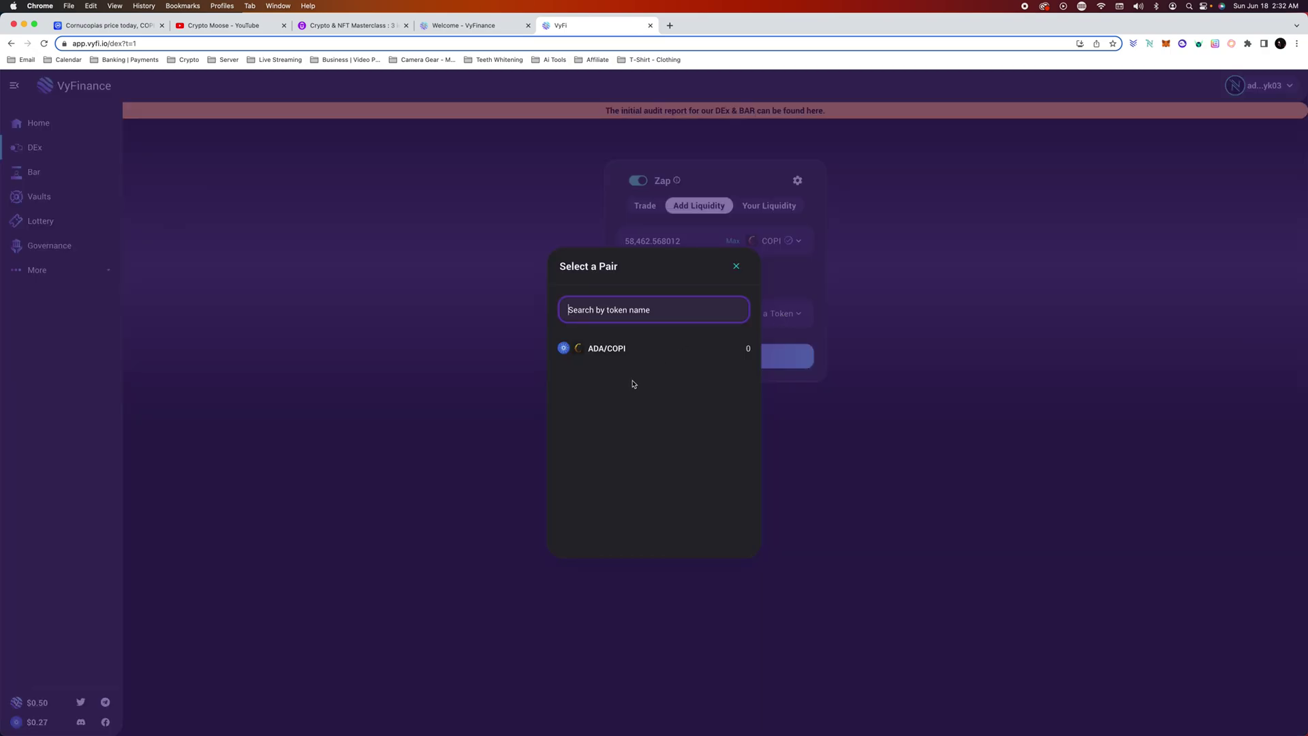
pyautogui.click(618, 345)
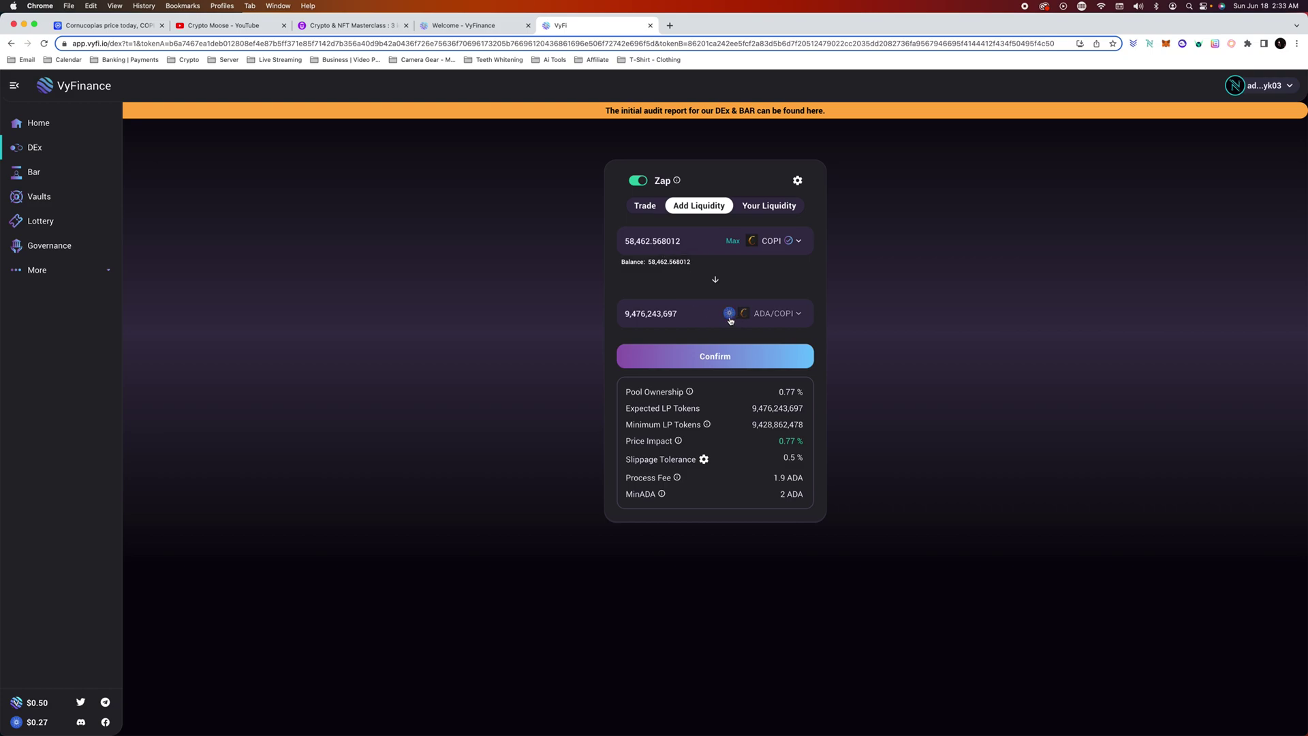
# - Change the COPI amount to 10,000 (about 1,626,084,836 LP tokens) and submit the zap
pyautogui.moveTo(747, 318)
pyautogui.doubleClick(694, 243)
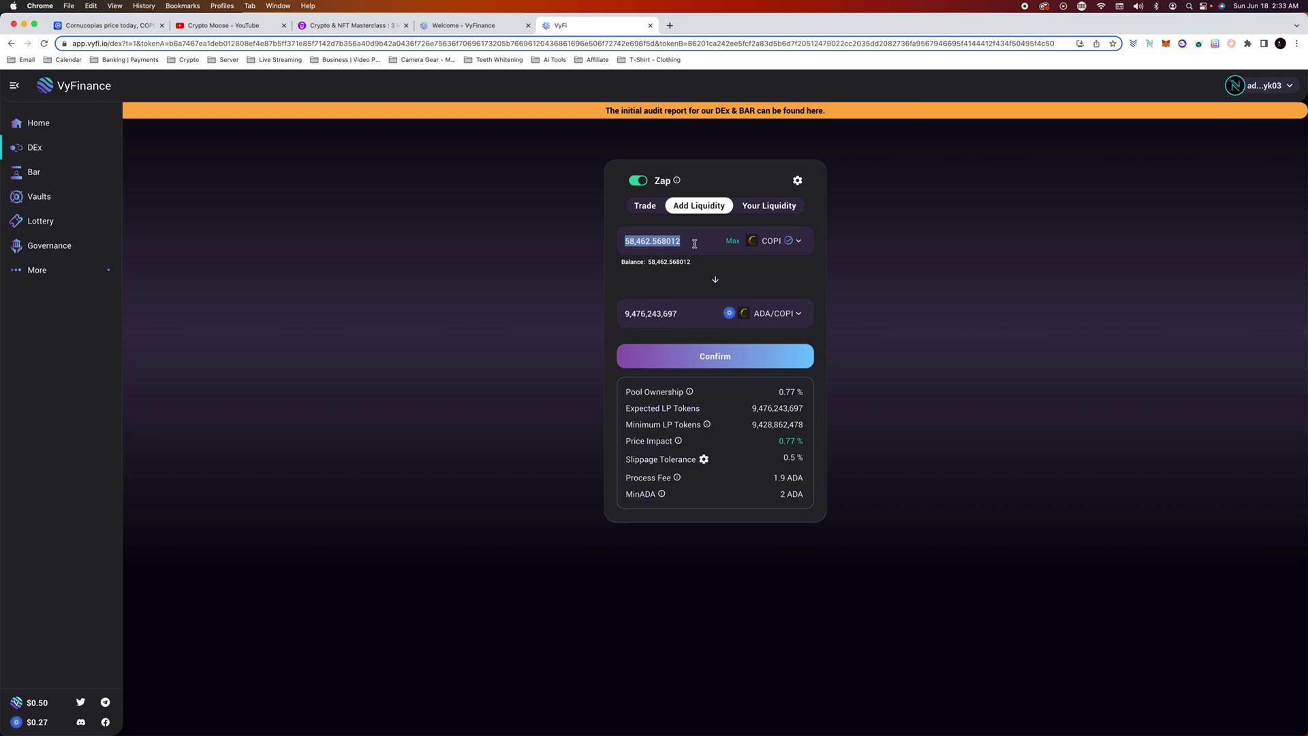
pyautogui.write('10,00')
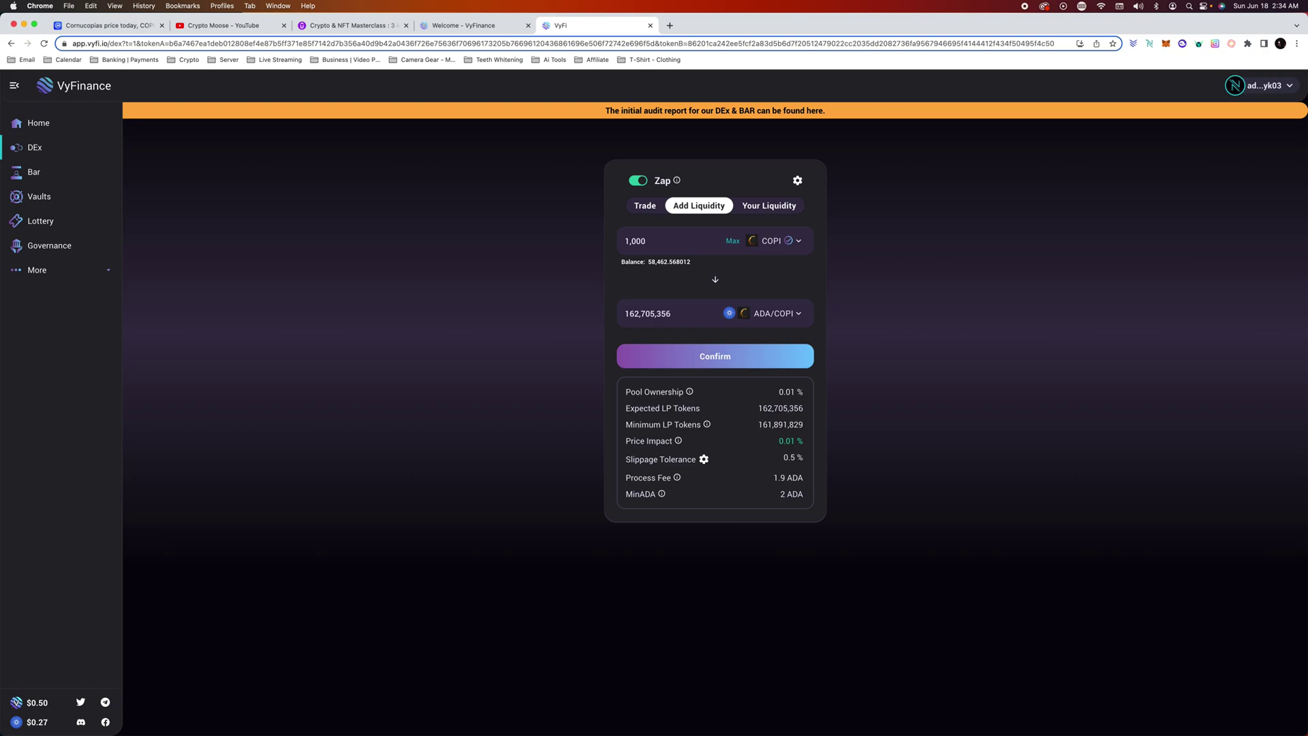
pyautogui.write('0')
pyautogui.click(722, 362)
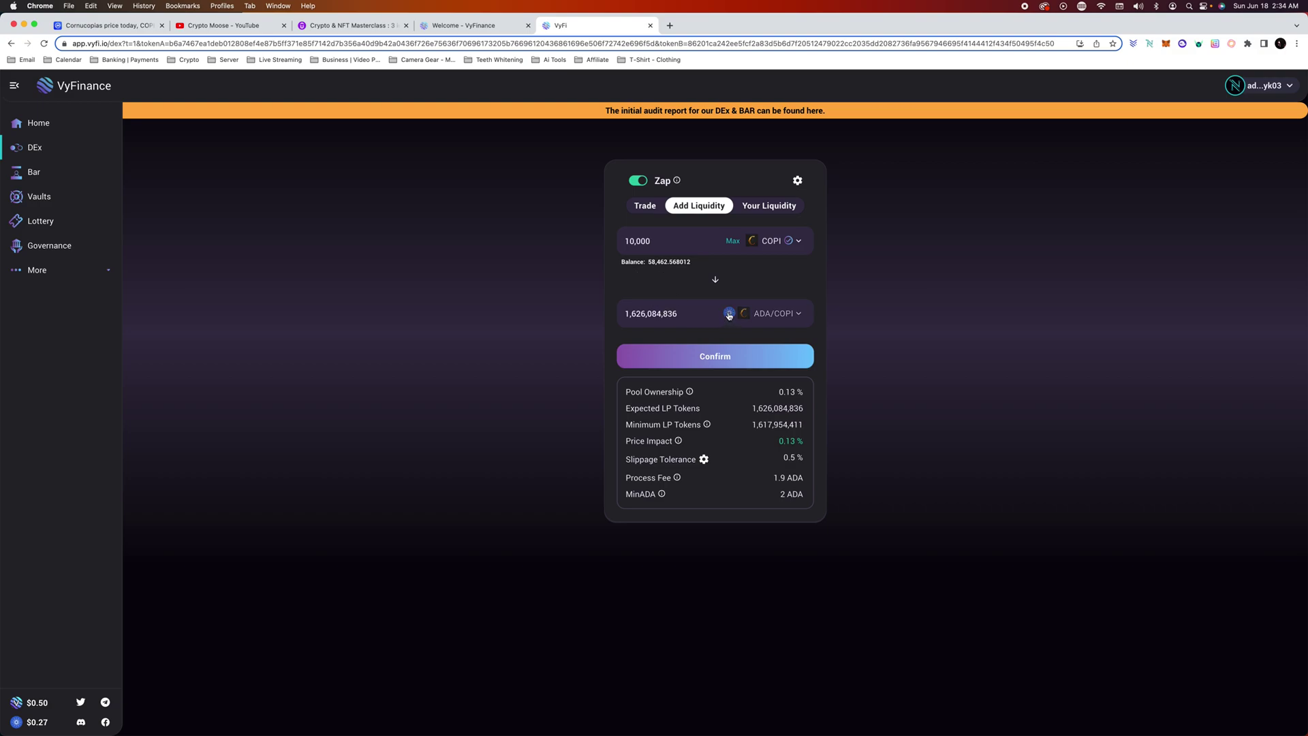
pyautogui.click(712, 357)
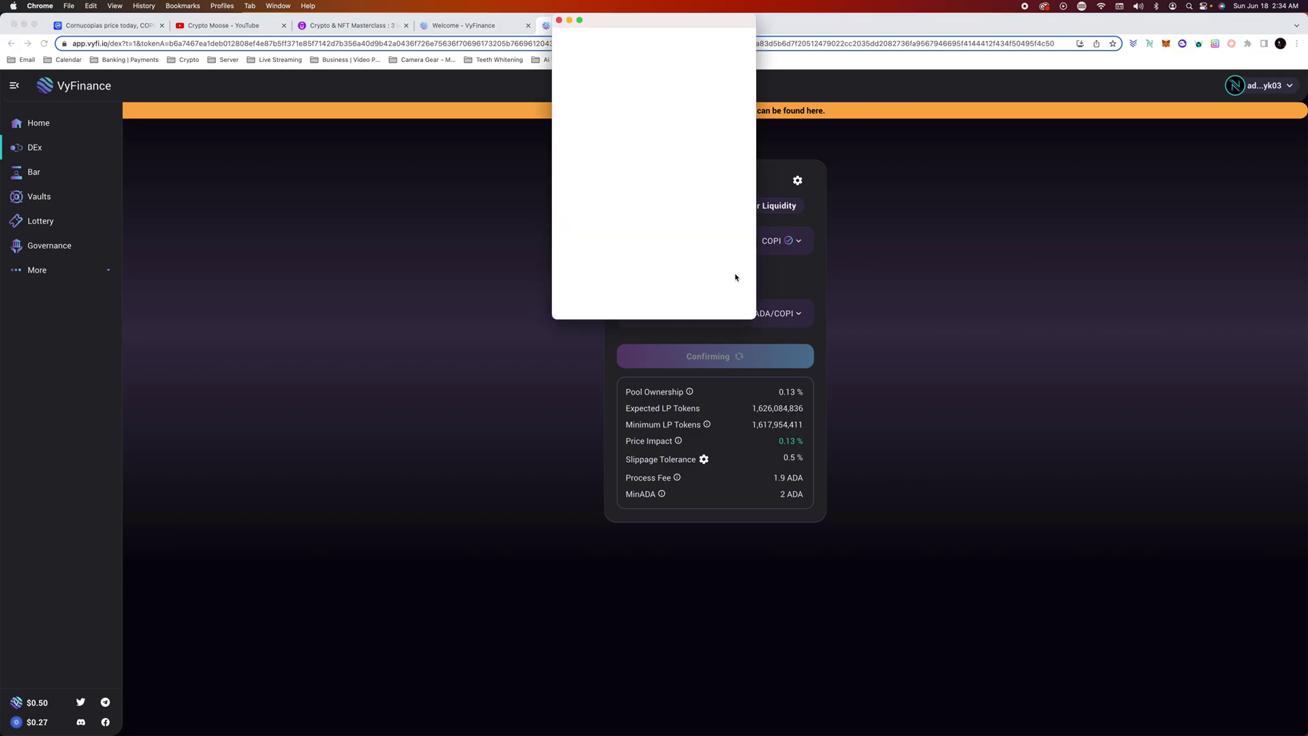
# - Sign the 10,000 COPI zap on the Trezor from the Nami popup and dismiss the notice
pyautogui.moveTo(655, 17); pyautogui.dragTo(663, 161)
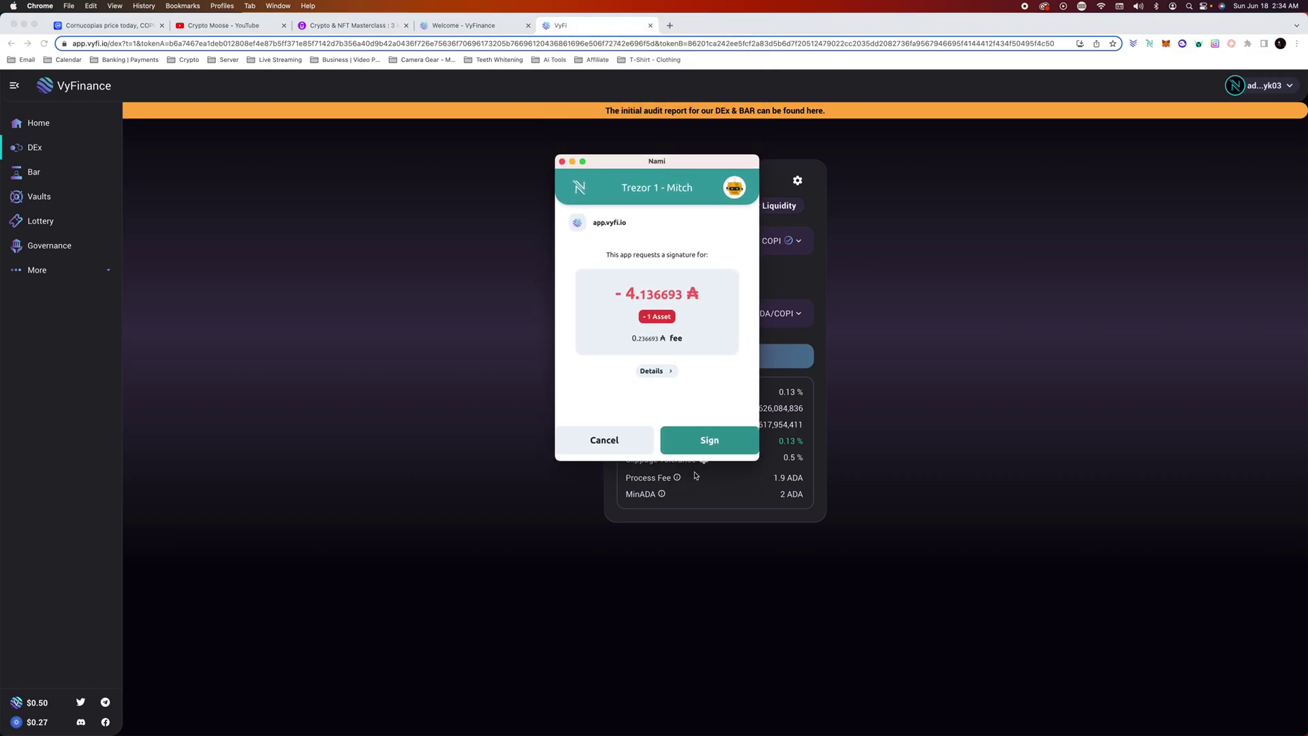
pyautogui.click(702, 441)
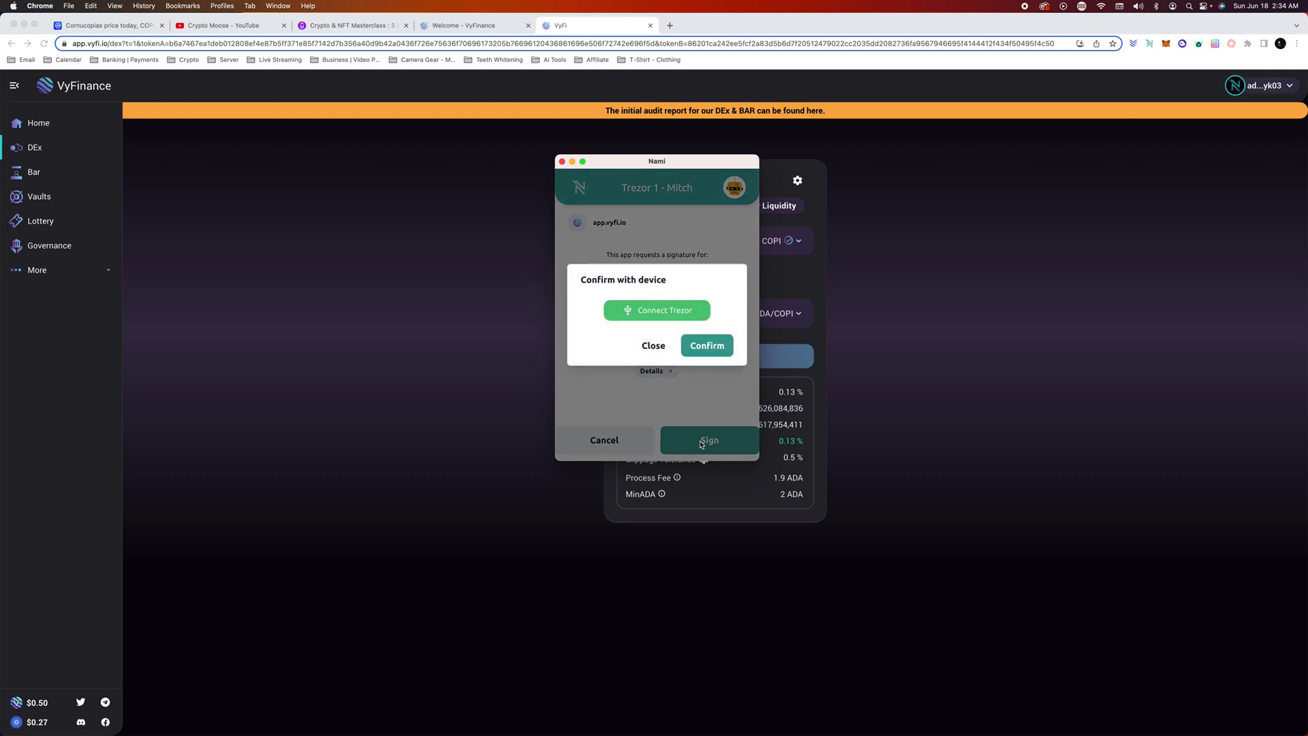
pyautogui.click(702, 344)
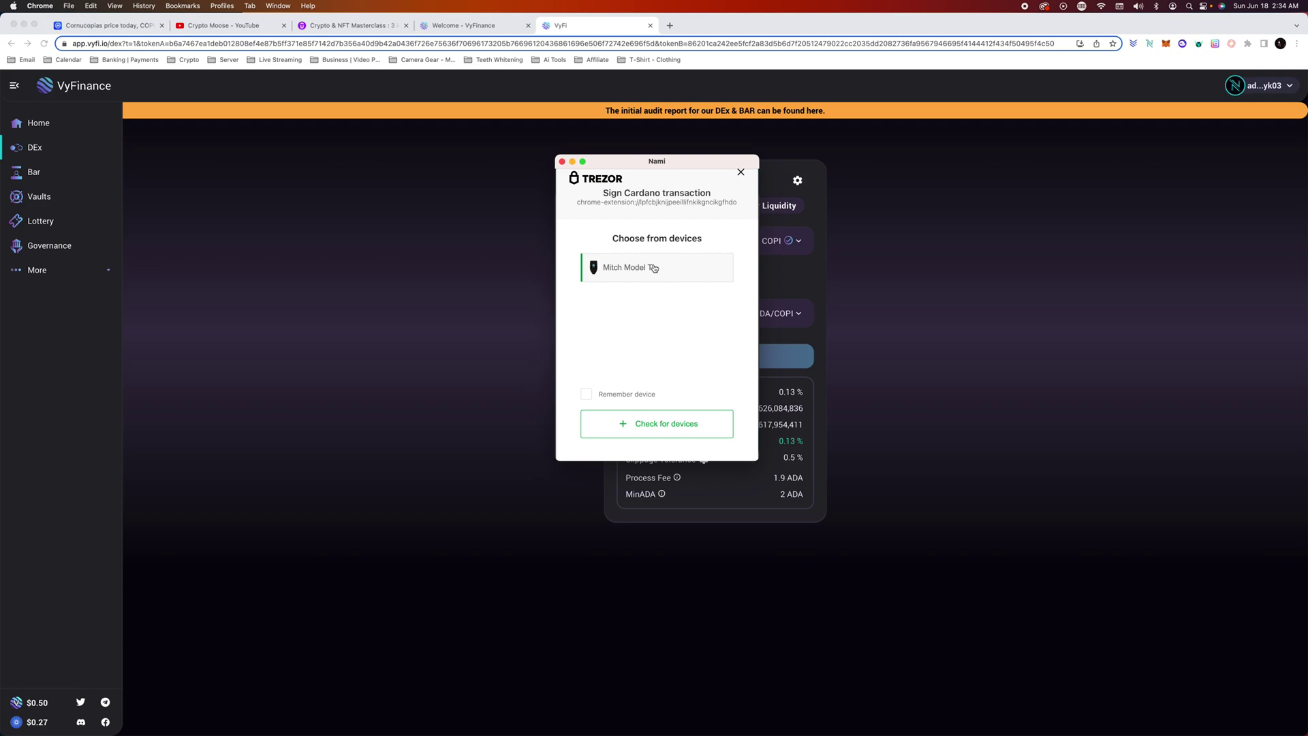
pyautogui.click(652, 266)
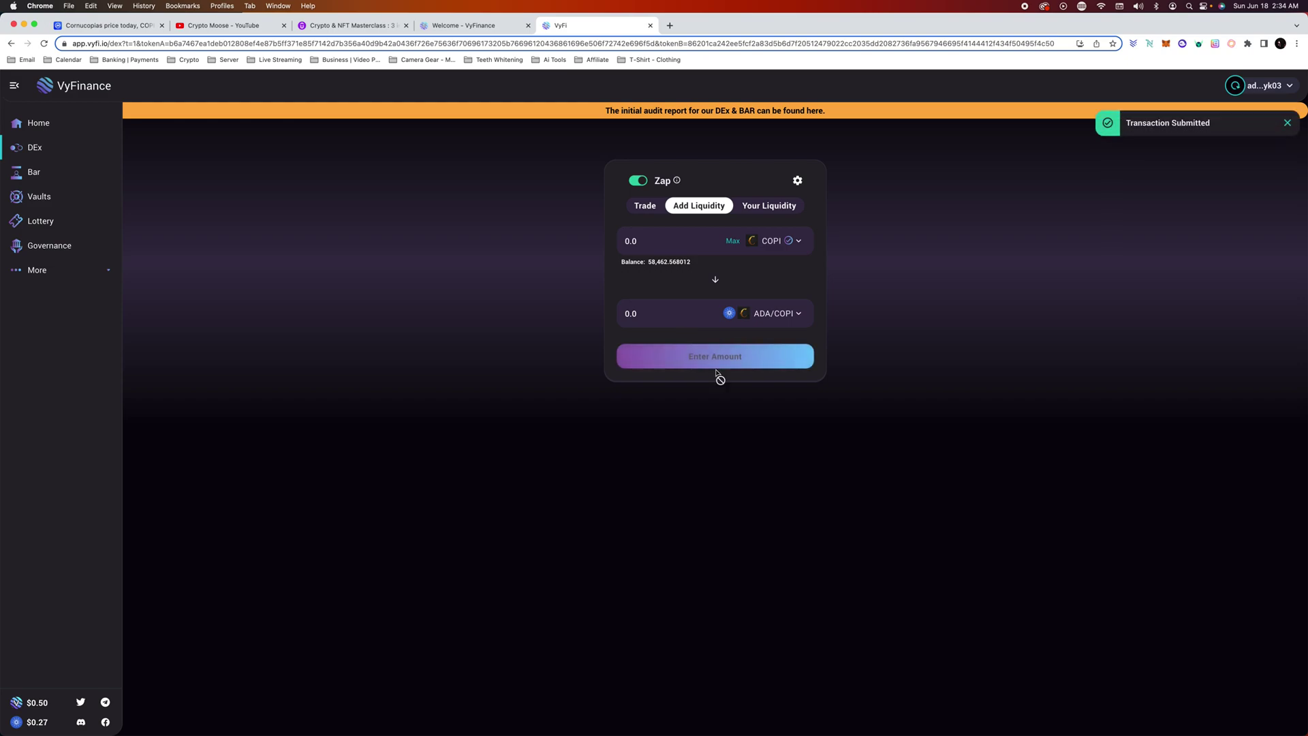
pyautogui.click(1294, 123)
# - Check Your Liquidity and the wallet's Recent Transactions for the zap, then go Home
pyautogui.click(752, 207)
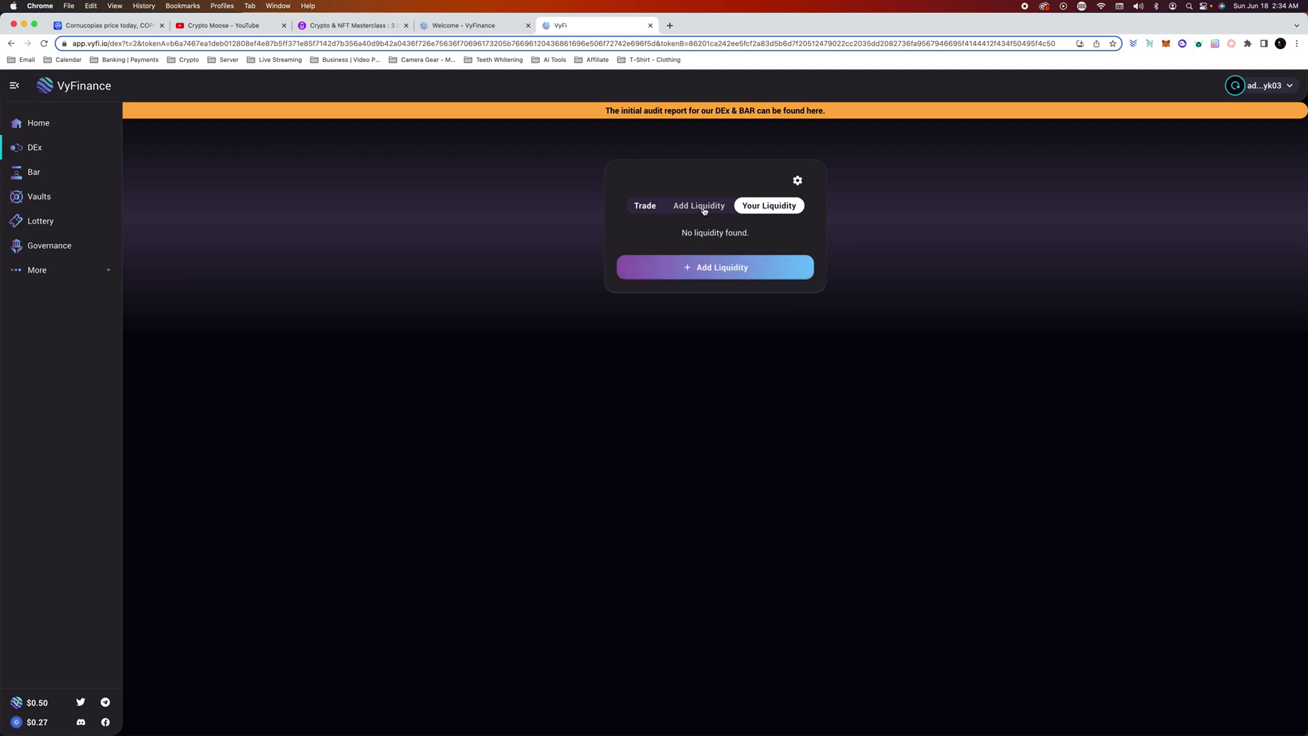
pyautogui.click(1259, 86)
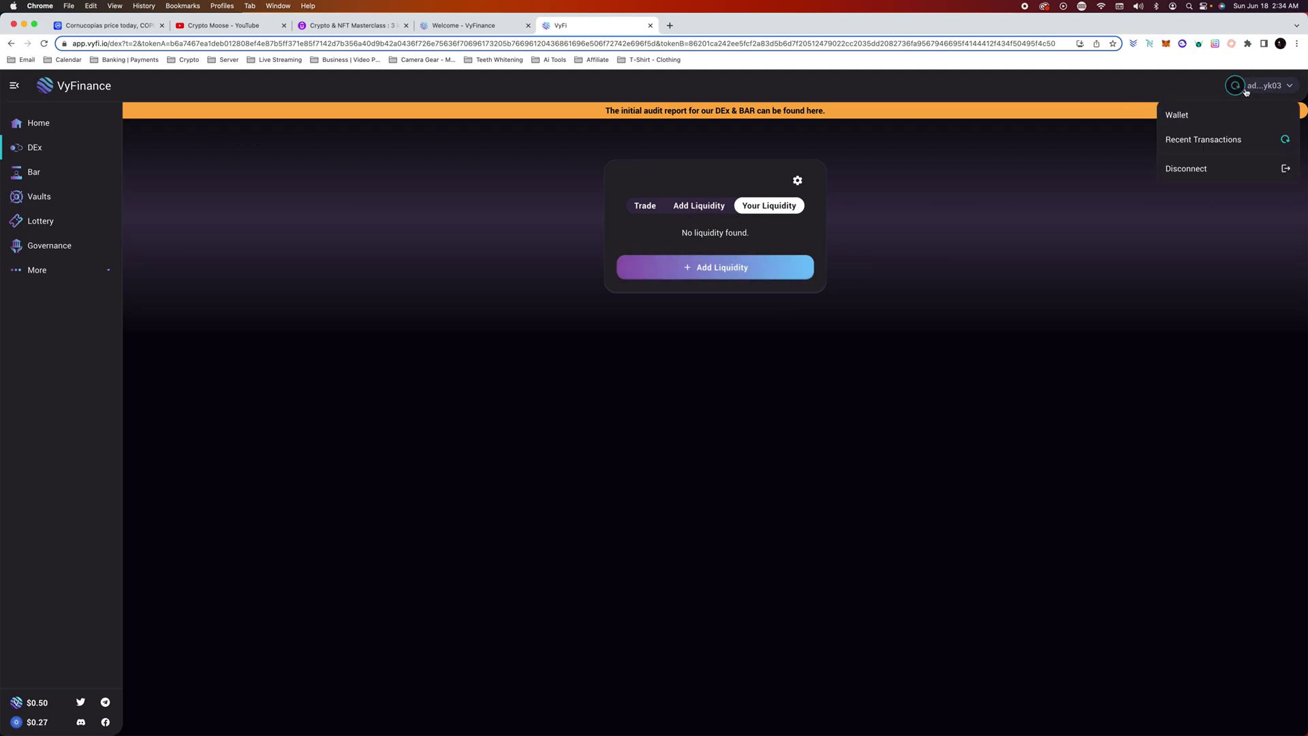
pyautogui.click(1203, 139)
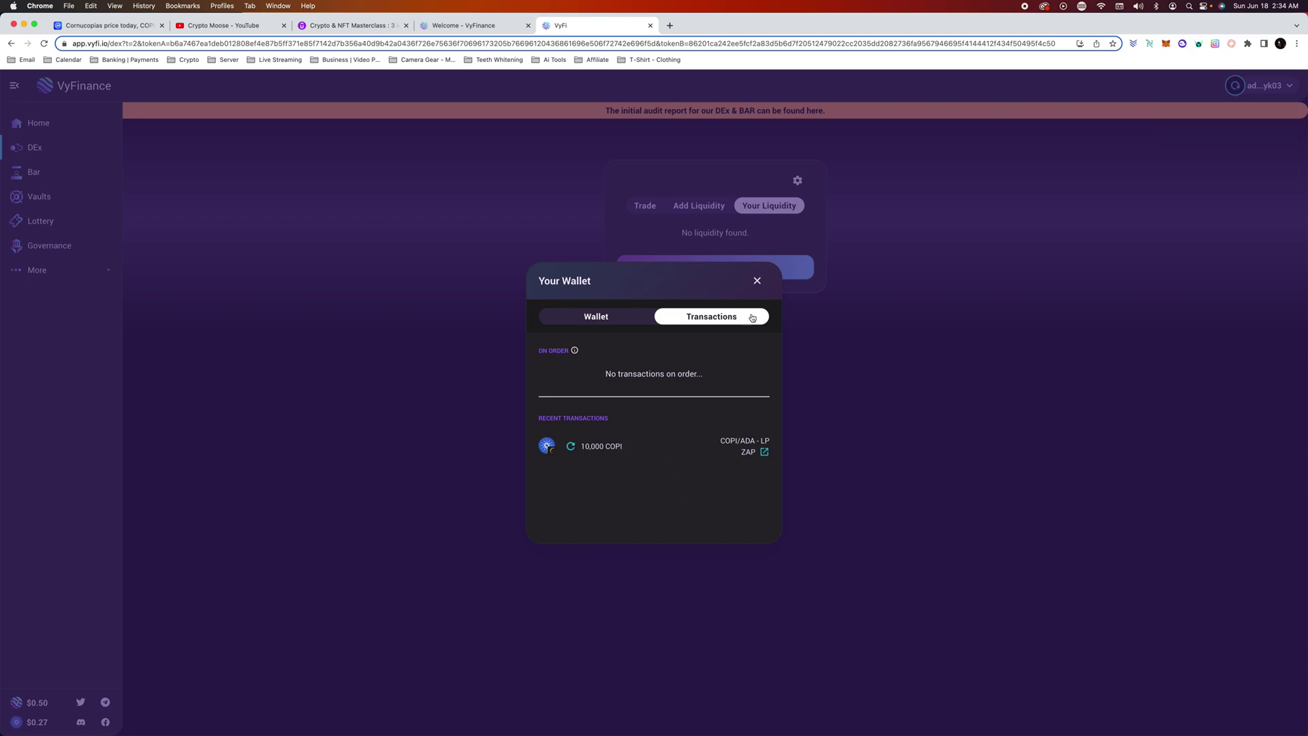
pyautogui.click(756, 280)
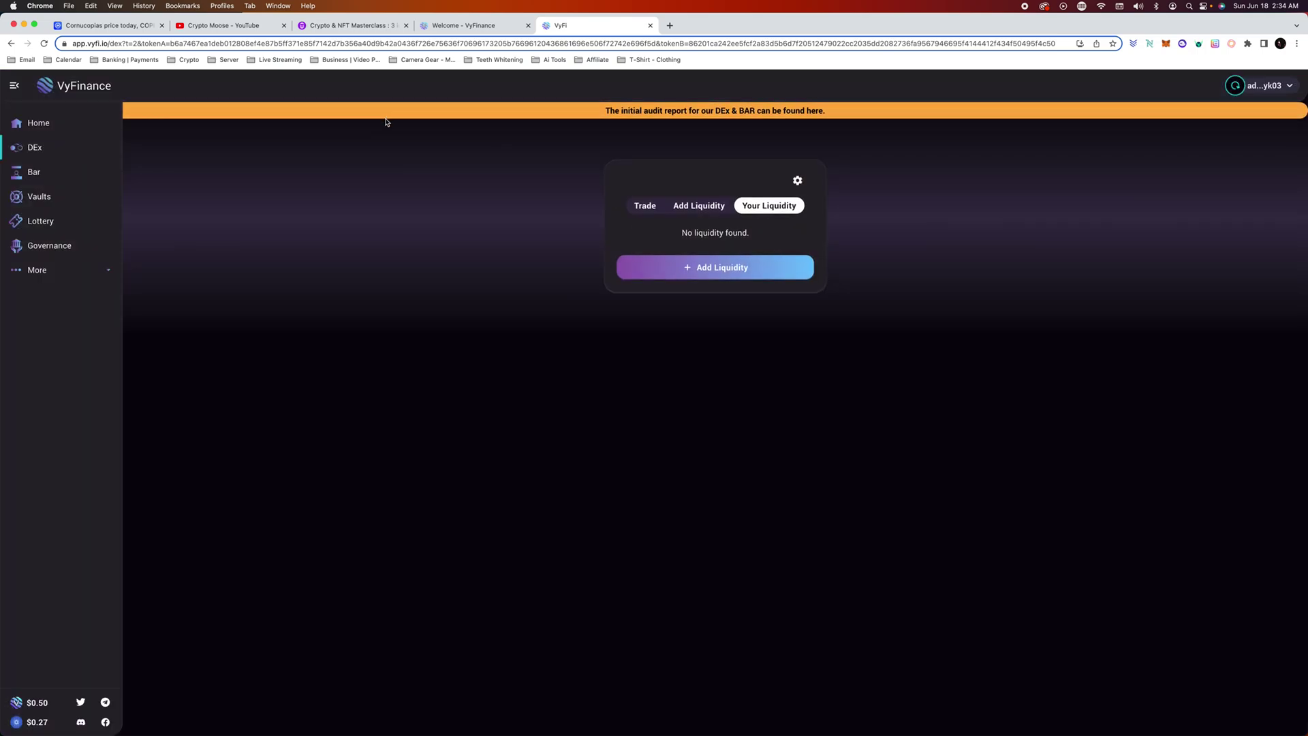
pyautogui.click(47, 123)
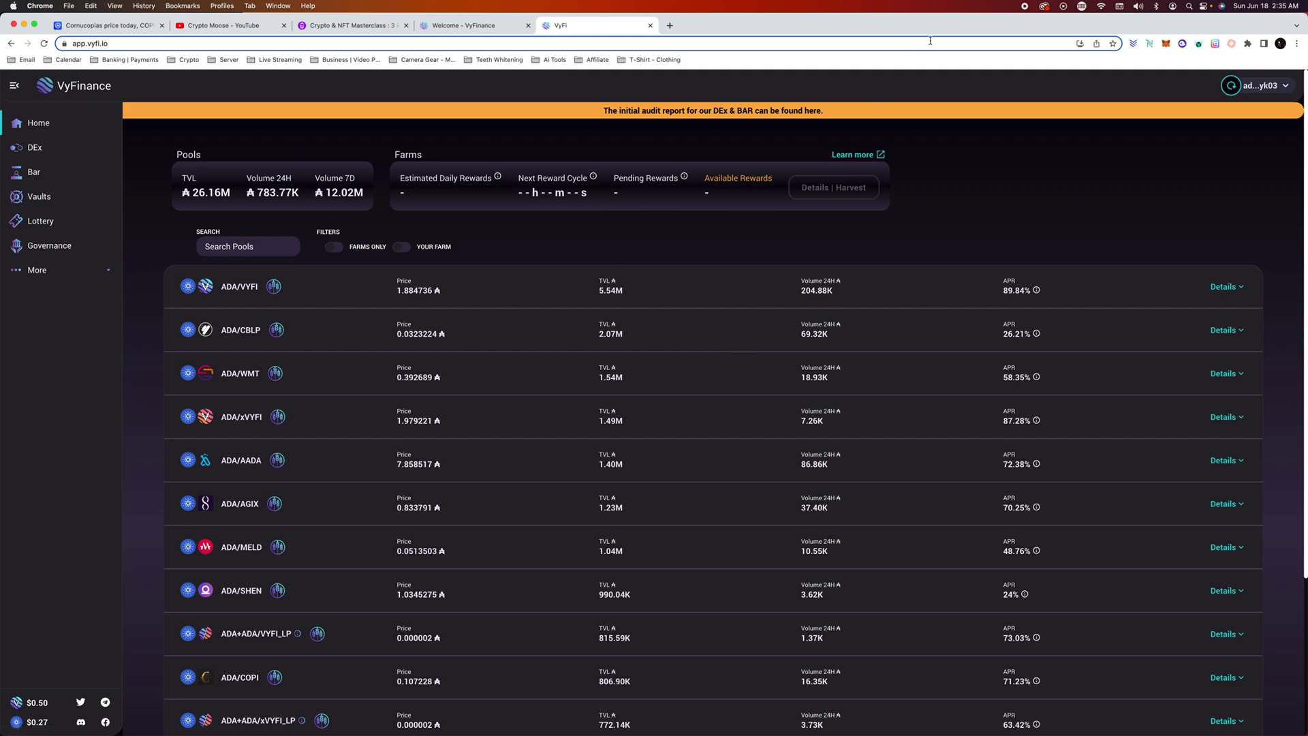
# - Inspect the Nami wallet's balances, still showing 58,462.568012 COPI, then close it
pyautogui.click(1148, 45)
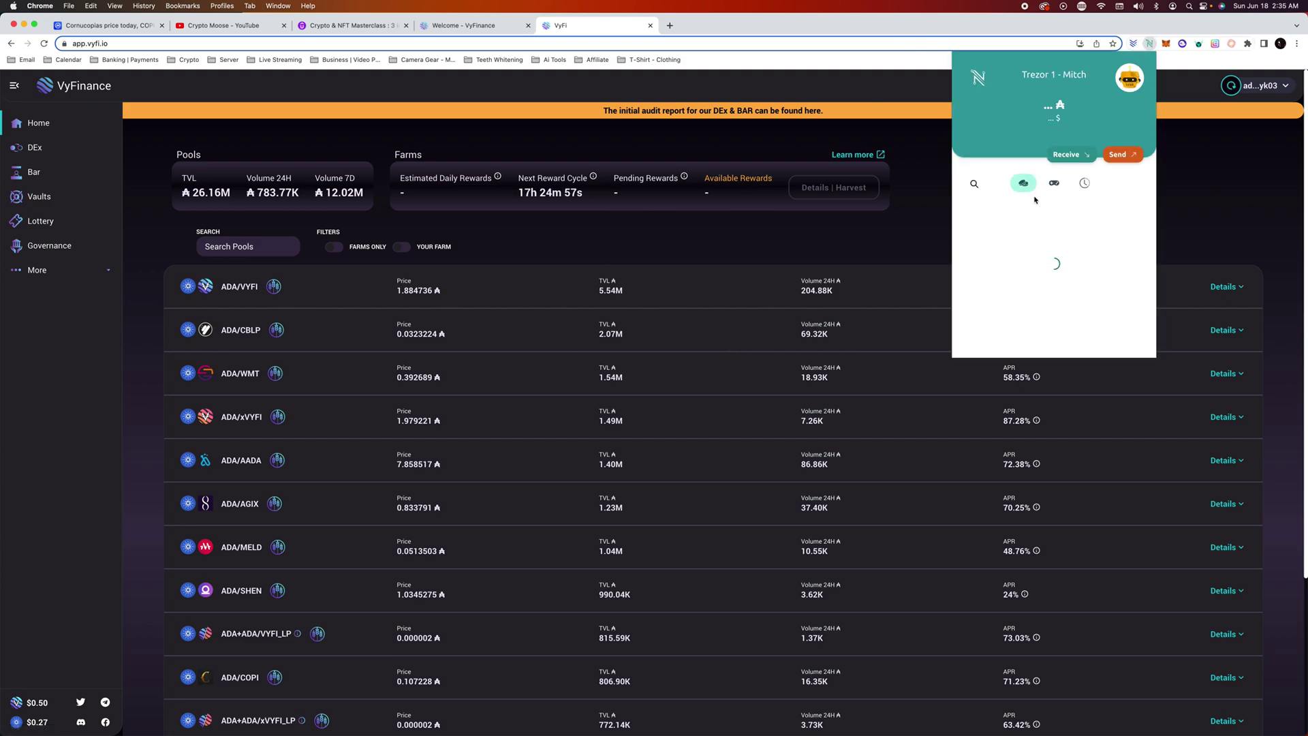
pyautogui.moveTo(1010, 105)
pyautogui.mouseDown()
pyautogui.moveTo(1049, 106)
pyautogui.moveTo(1035, 104)
pyautogui.mouseUp()
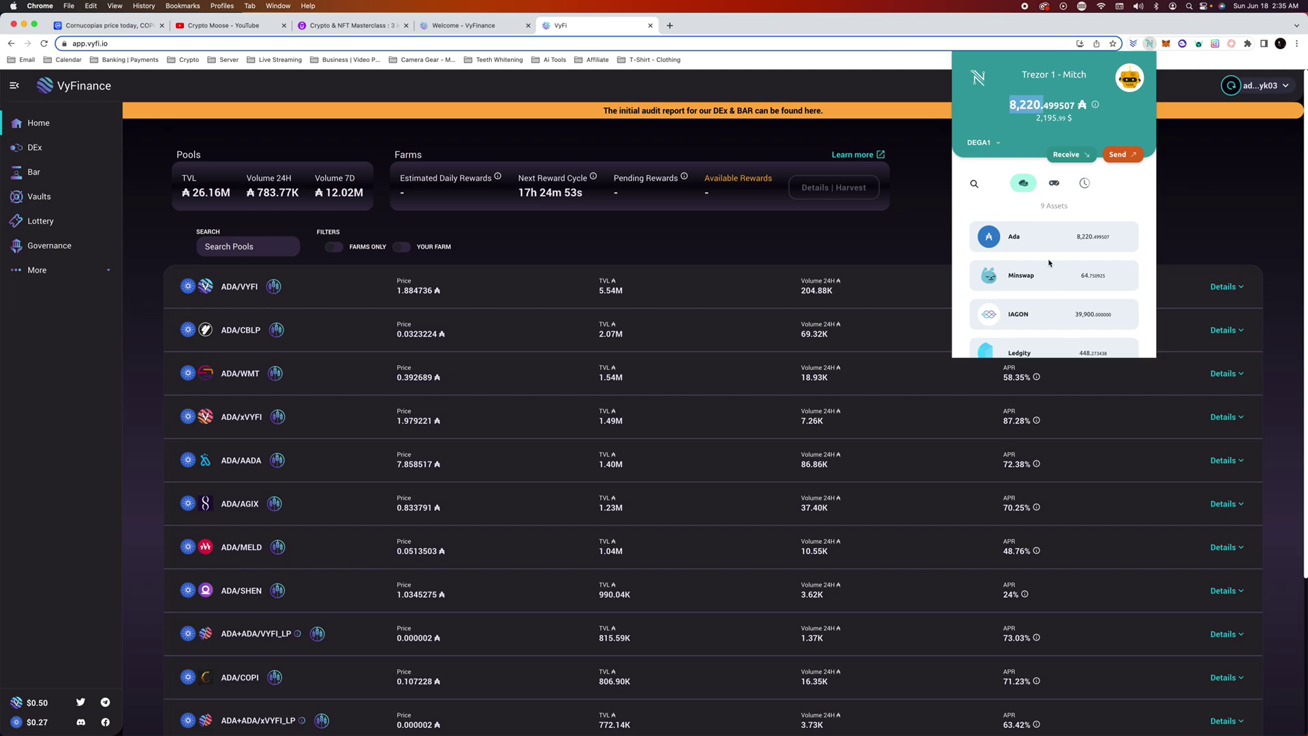
pyautogui.scroll(-5, 1049, 263)
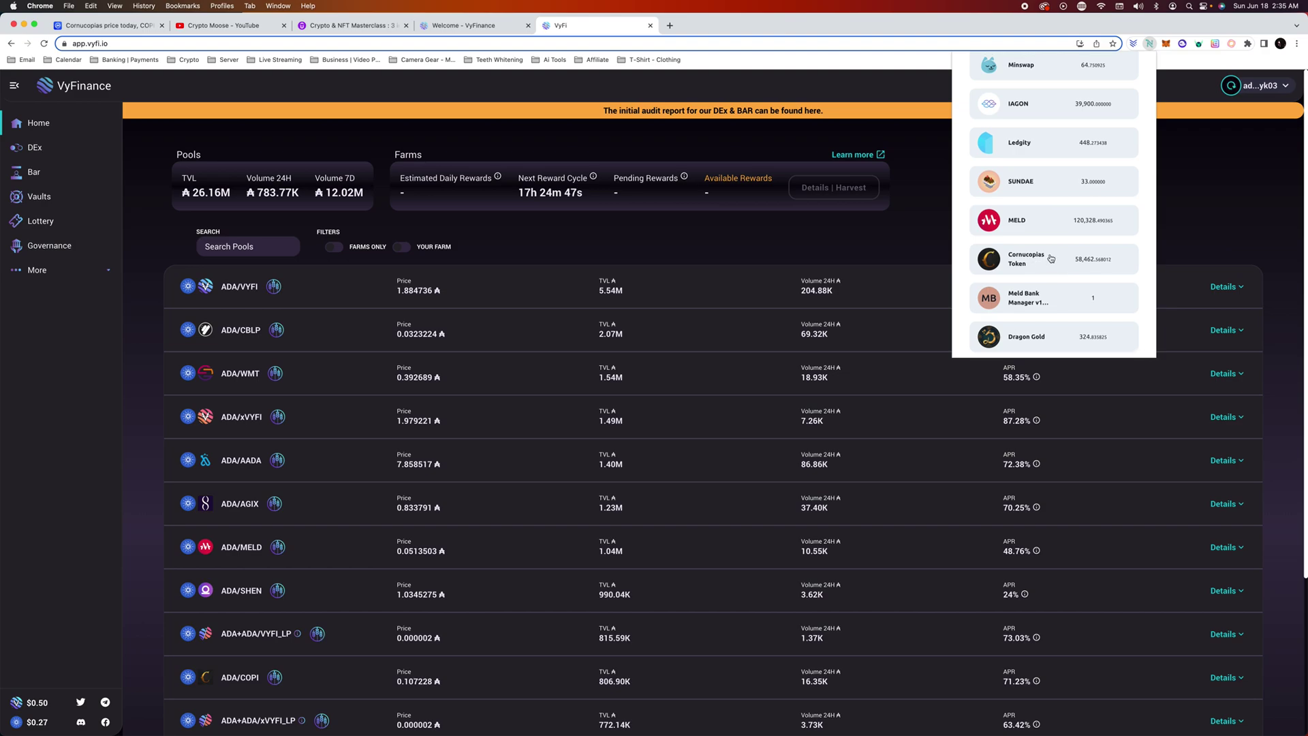
pyautogui.scroll(5, 1053, 280)
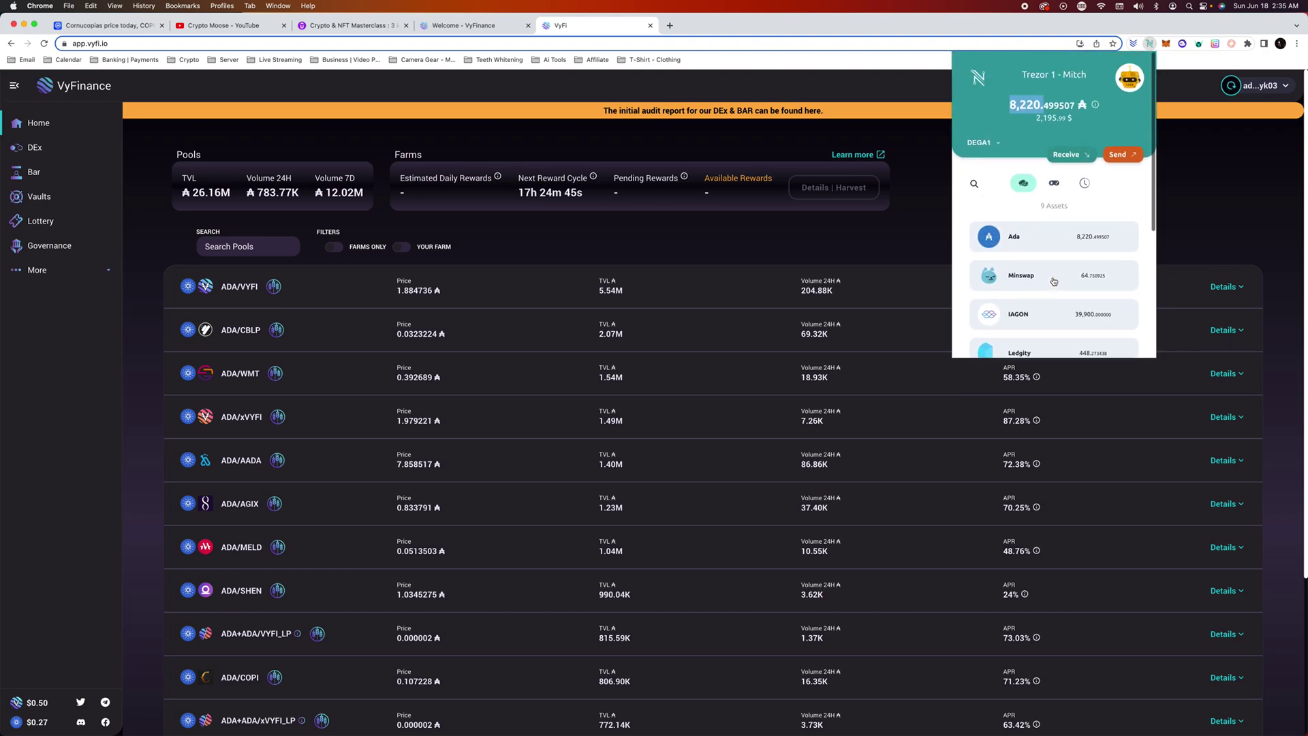
pyautogui.click(1020, 106)
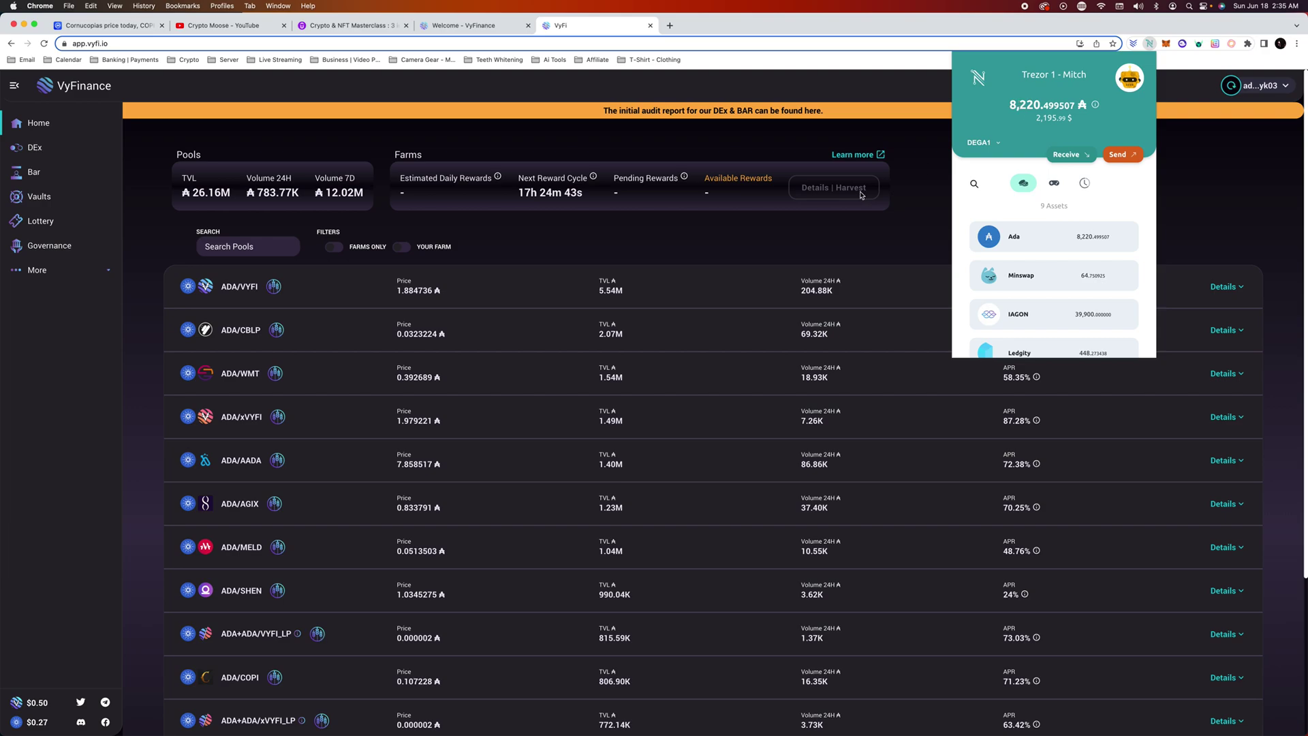
pyautogui.click(790, 261)
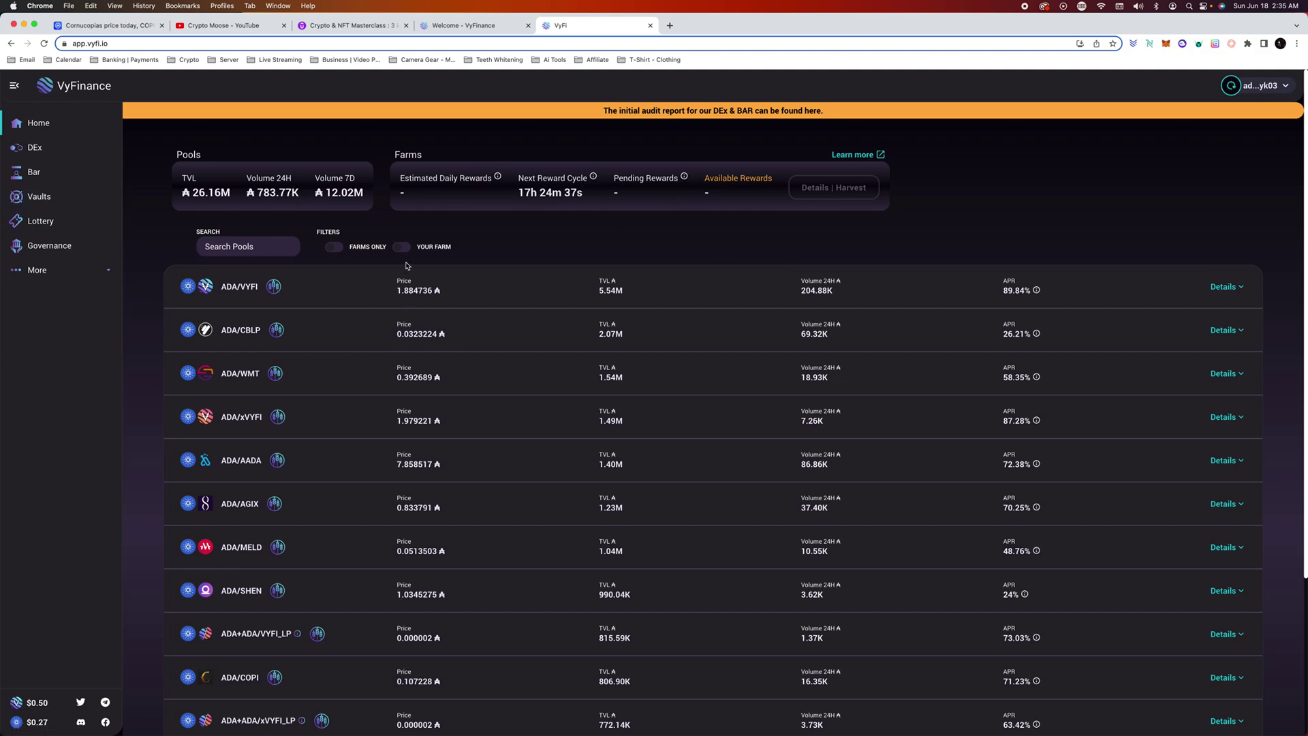
# - Open the ADA/IAG pool's details and its Add Liquidity form
pyautogui.scroll(-15, 780, 464)
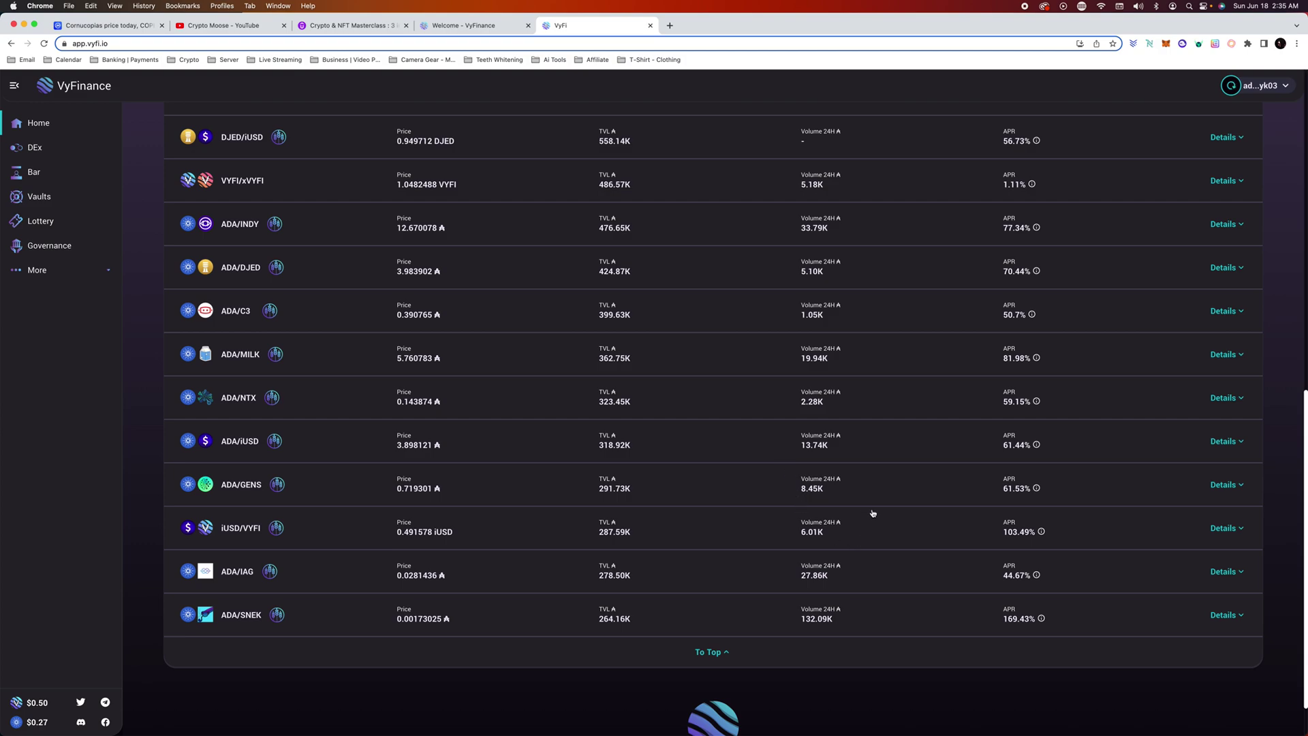
pyautogui.scroll(1, 865, 512)
pyautogui.scroll(-1, 1025, 564)
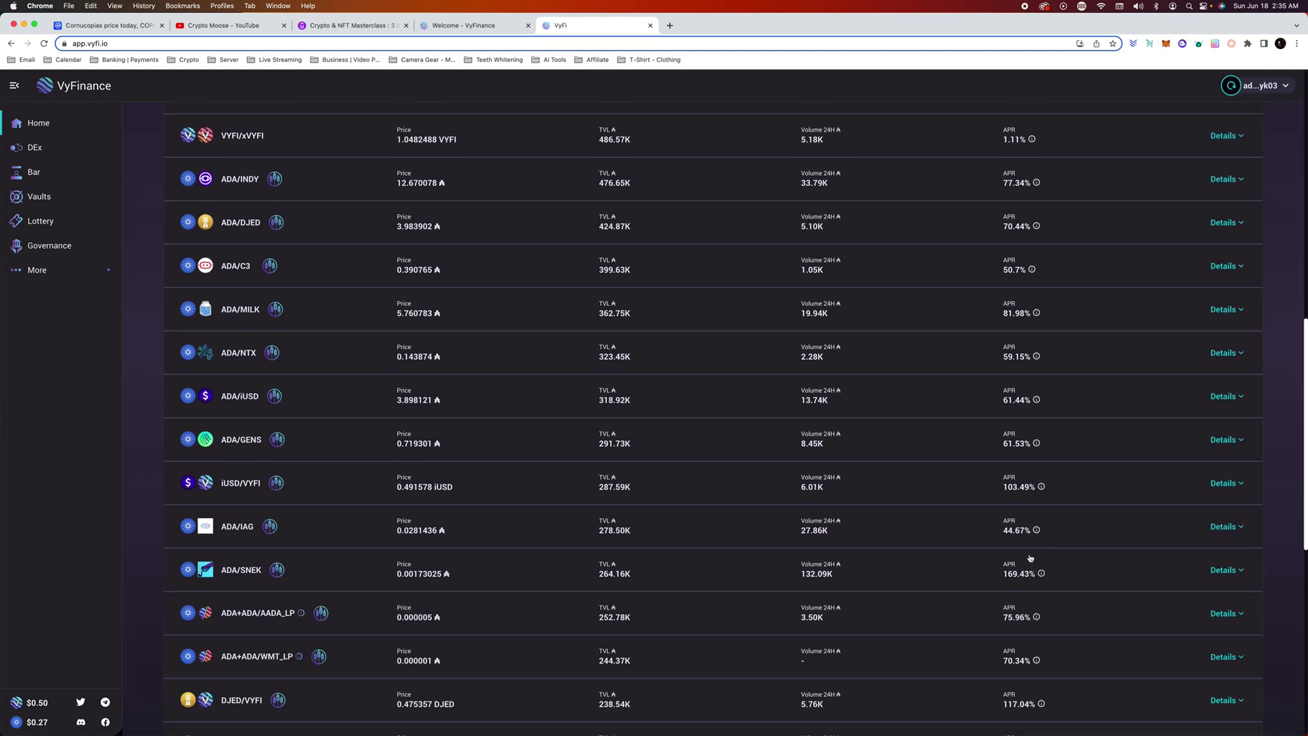
pyautogui.moveTo(1036, 532)
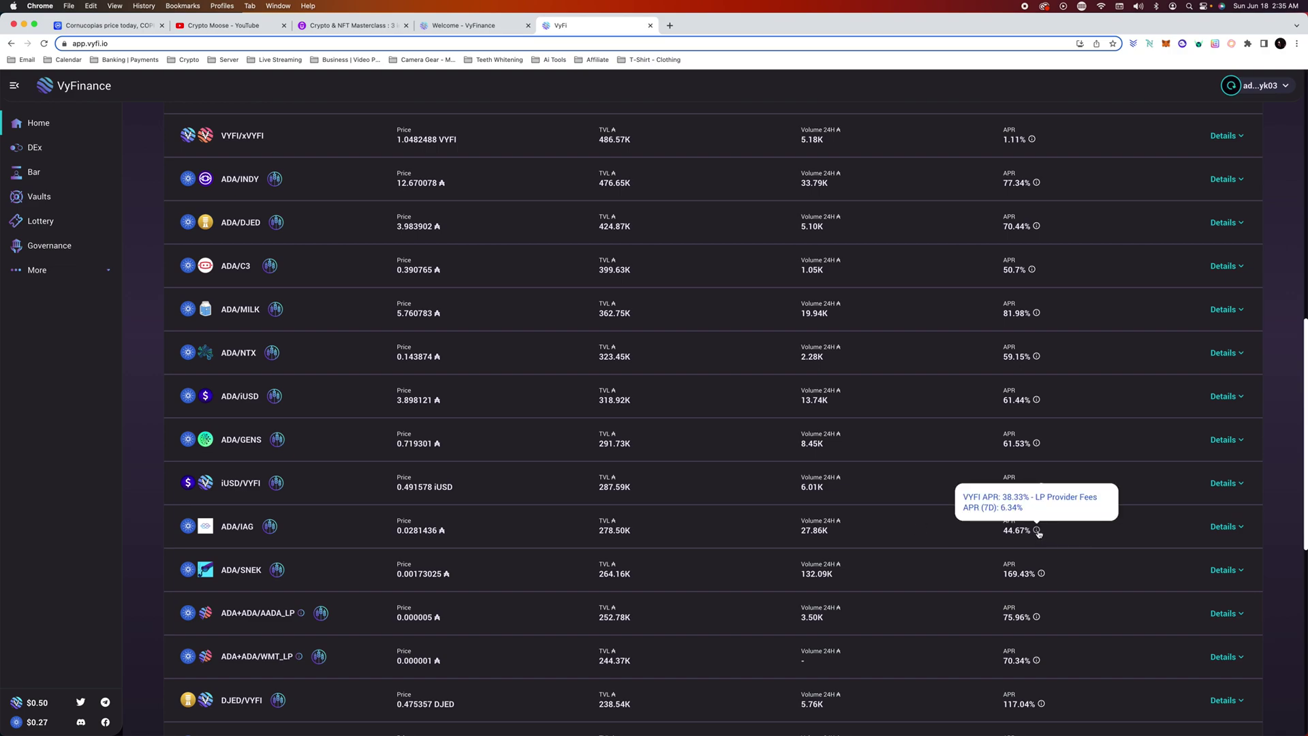
pyautogui.click(1226, 527)
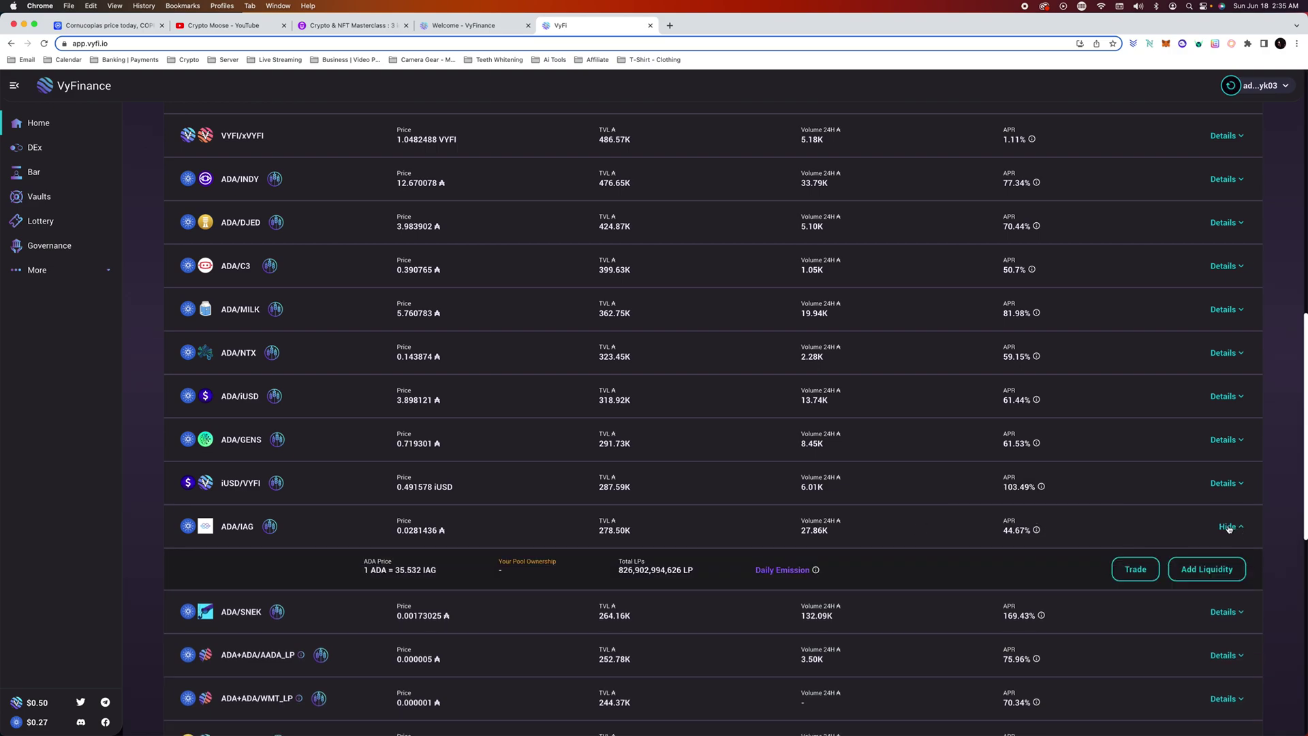
pyautogui.click(1189, 572)
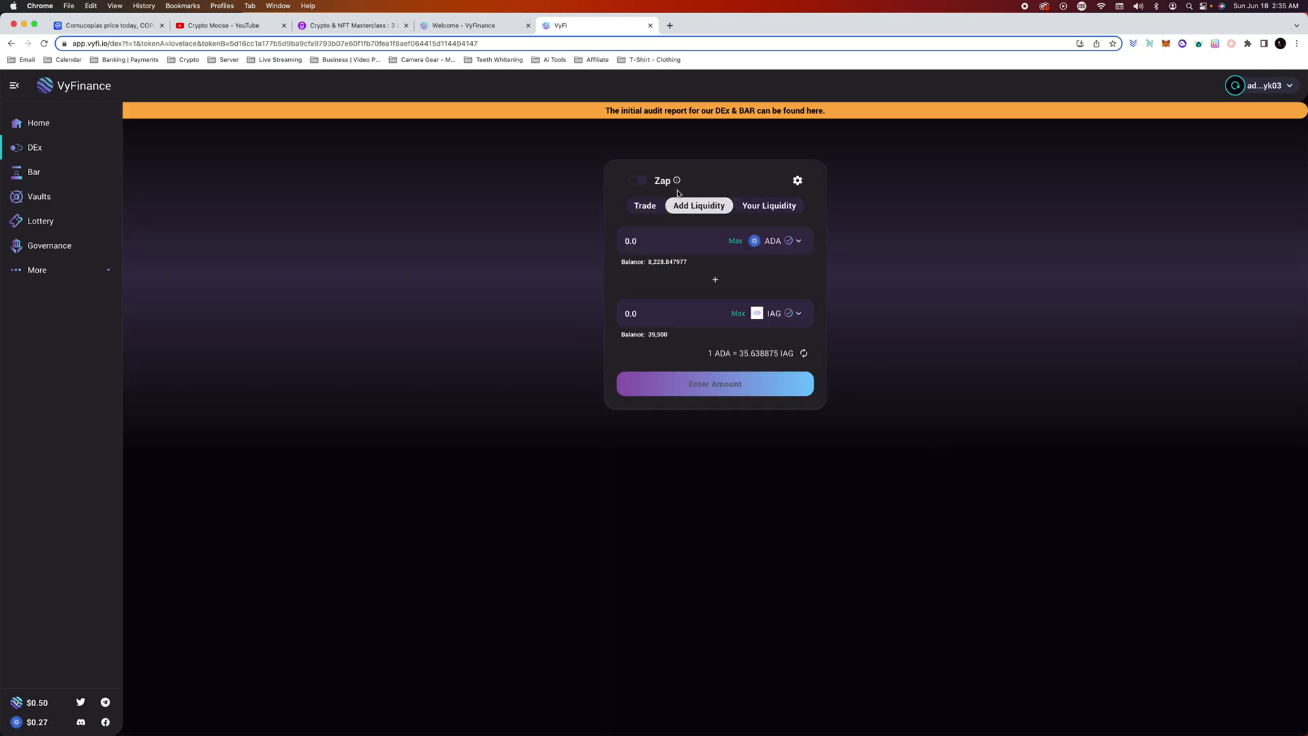
# - Turn Zap on and choose IAG as the deposit token, showing a 39,900 balance
pyautogui.click(638, 181)
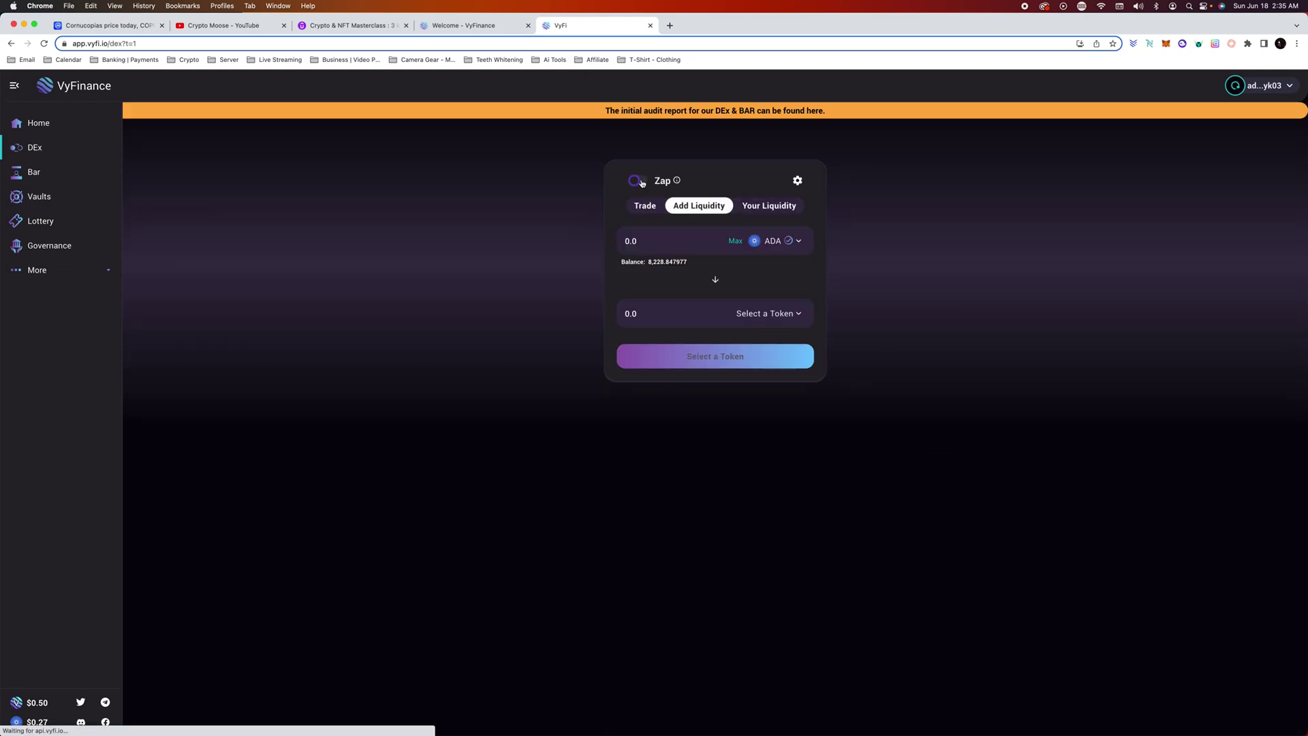
pyautogui.click(793, 240)
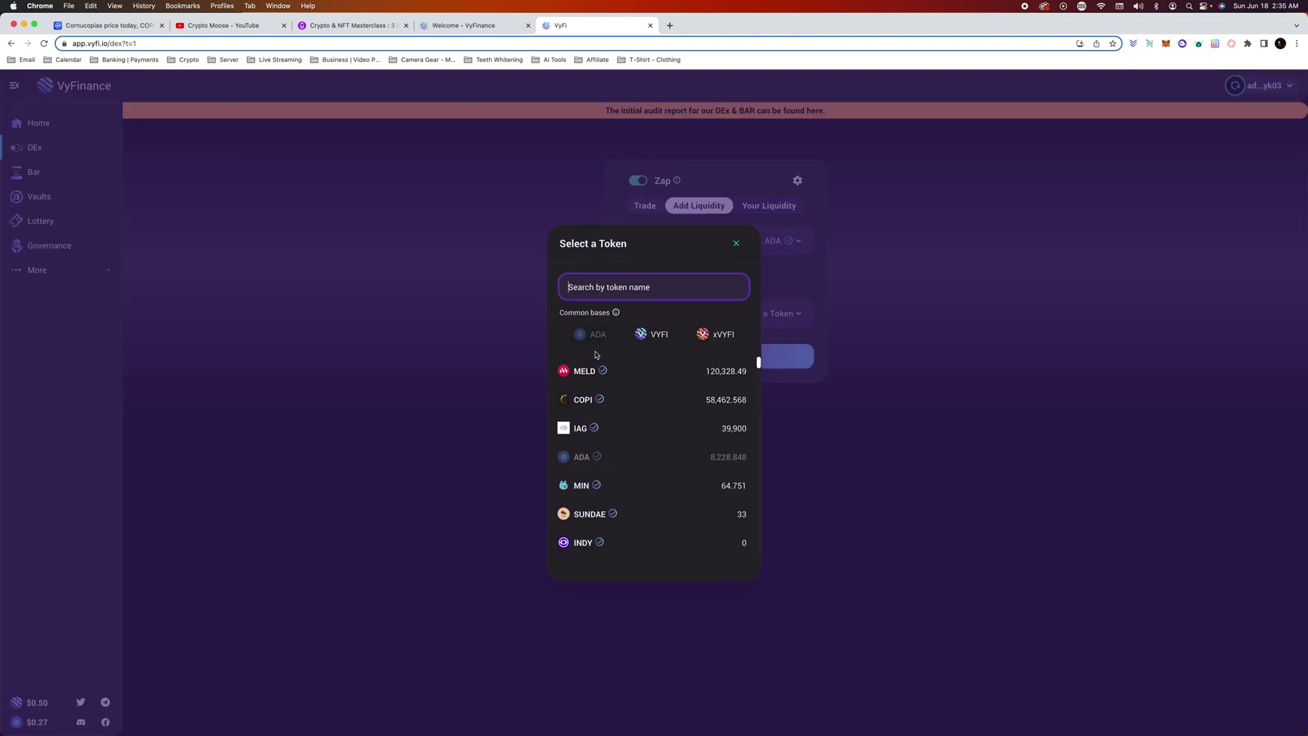
pyautogui.click(640, 427)
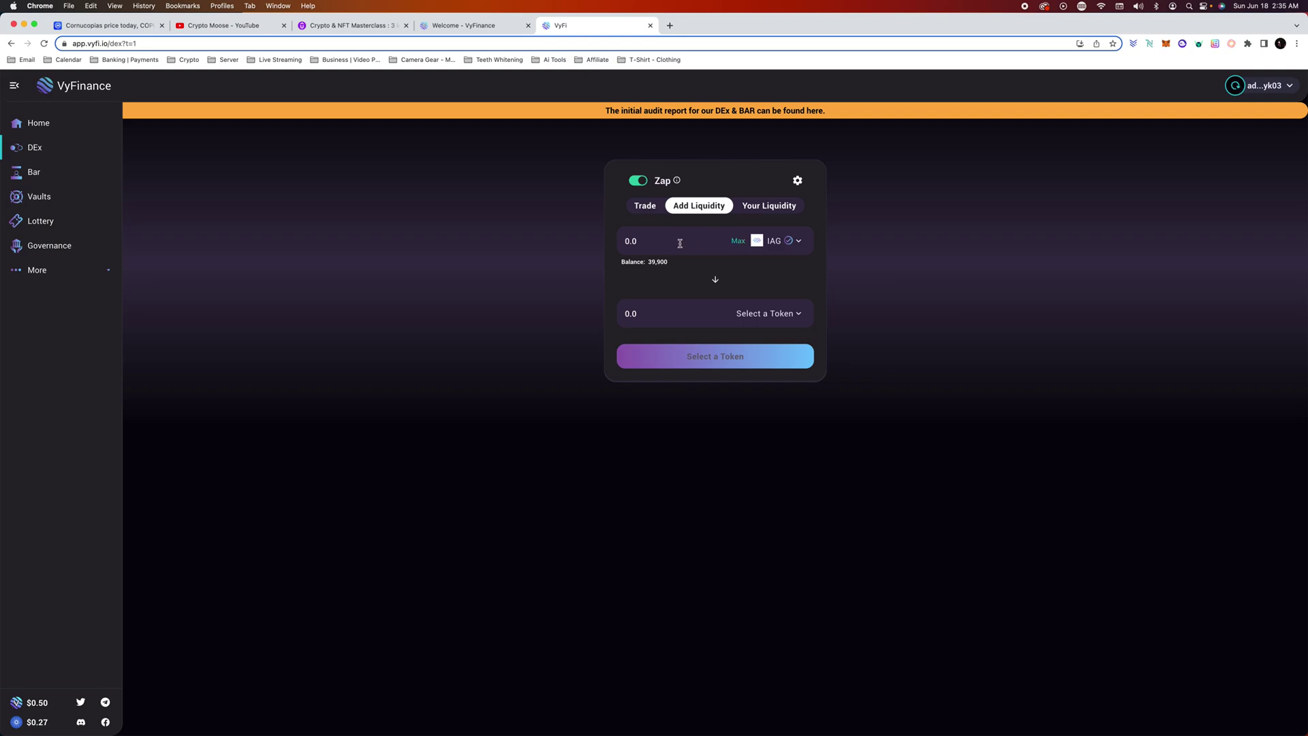
# - Enter a 9,000 IAG zap amount and choose ADA/IAG as the target pair
pyautogui.click(737, 241)
pyautogui.moveTo(749, 236)
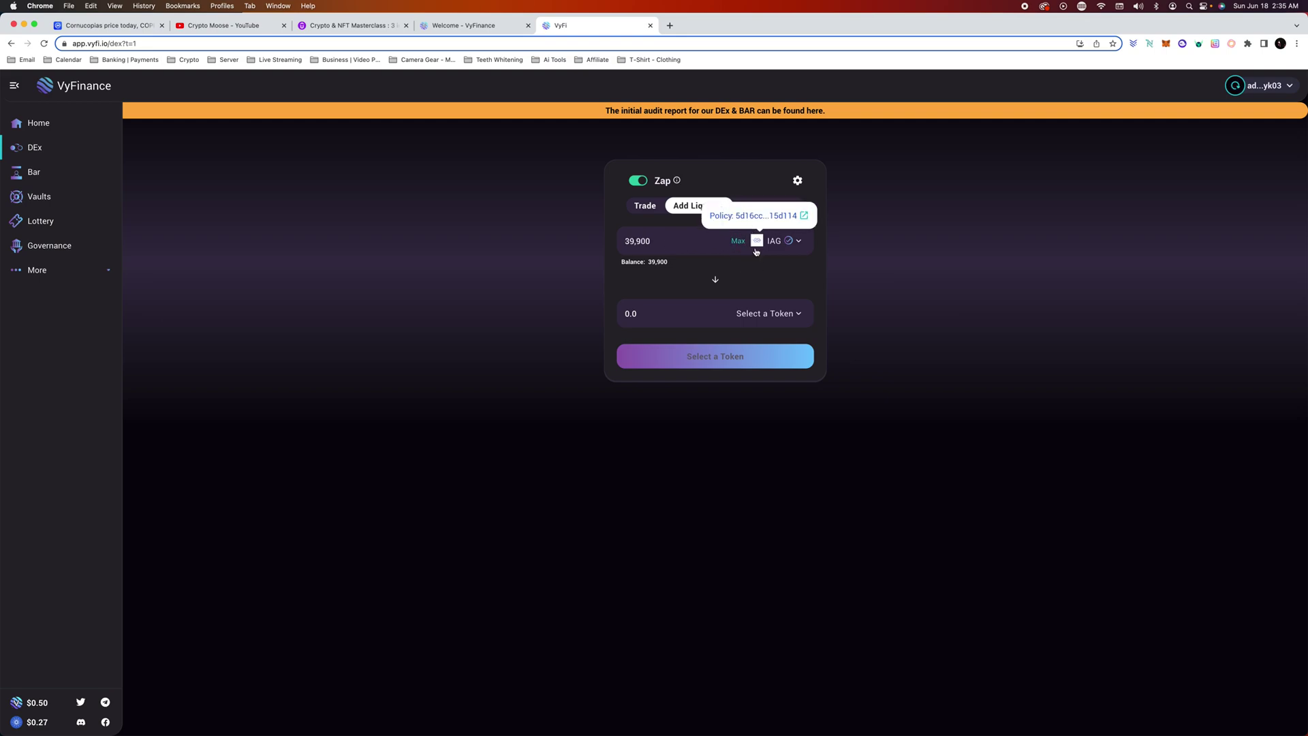
pyautogui.click(641, 183)
pyautogui.click(641, 183)
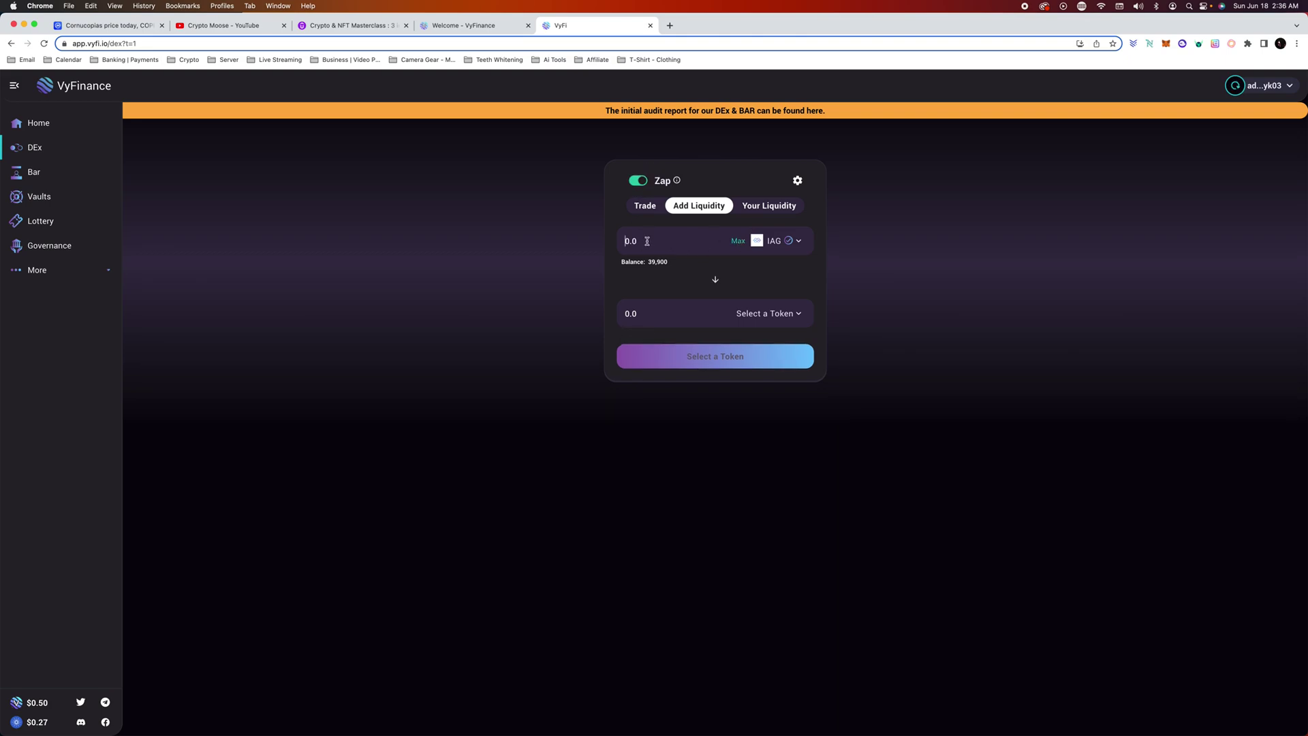
pyautogui.write('9,000')
pyautogui.click(783, 315)
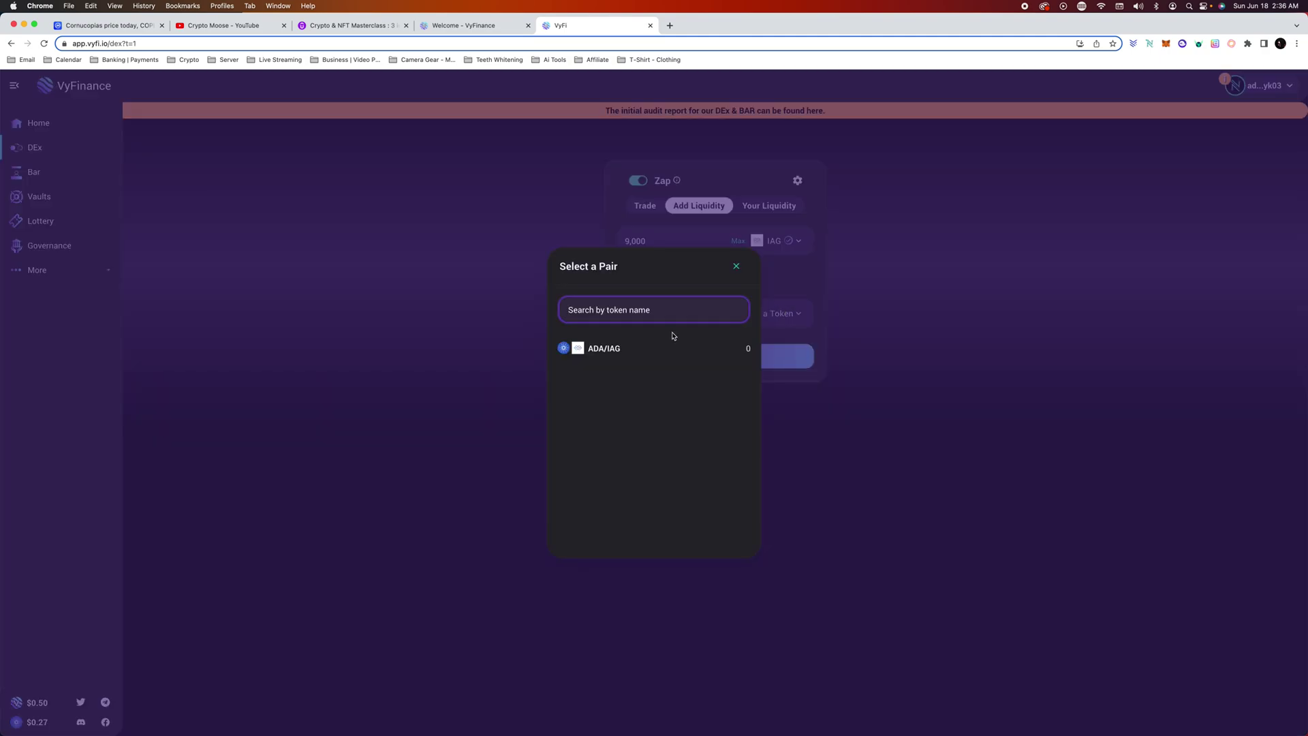
pyautogui.click(613, 348)
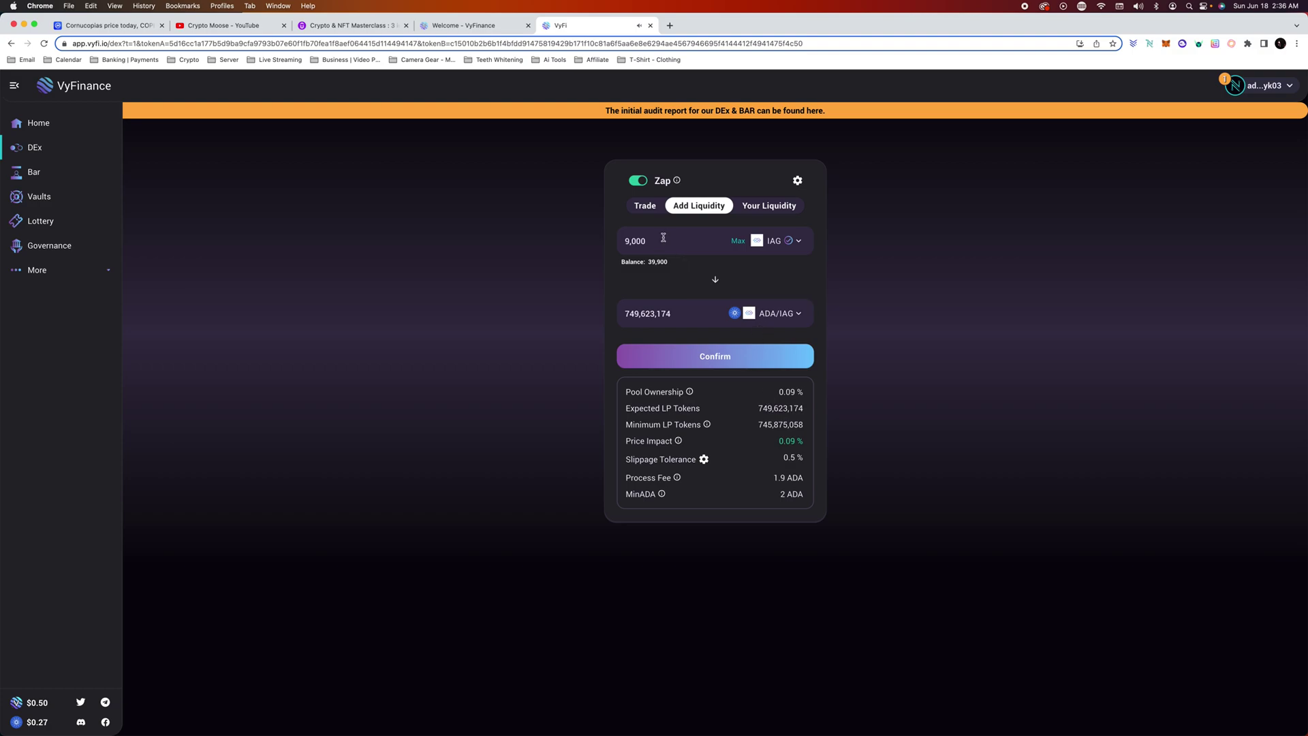
# - Change the IAG amount to 19,000, quoting 1,581,742,499 ADA/IAG LP tokens
pyautogui.moveTo(658, 238); pyautogui.dragTo(626, 238)
pyautogui.write('20')
pyautogui.press('BackSpace')
pyautogui.press('BackSpace')
pyautogui.write('199')
pyautogui.press('BackSpace')
pyautogui.write('000')
# - Confirm the IAG zap, sign it in Nami with the Trezor, and return Home
pyautogui.click(738, 353)
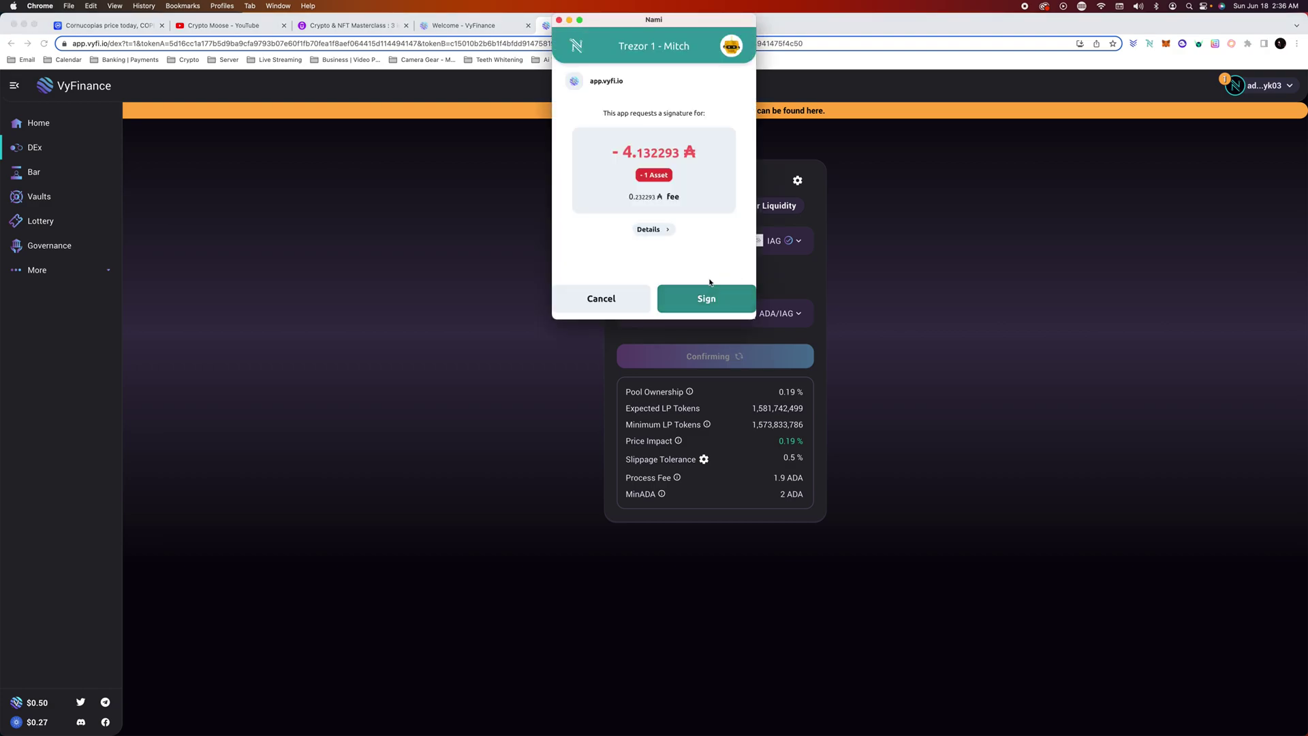
pyautogui.click(718, 285)
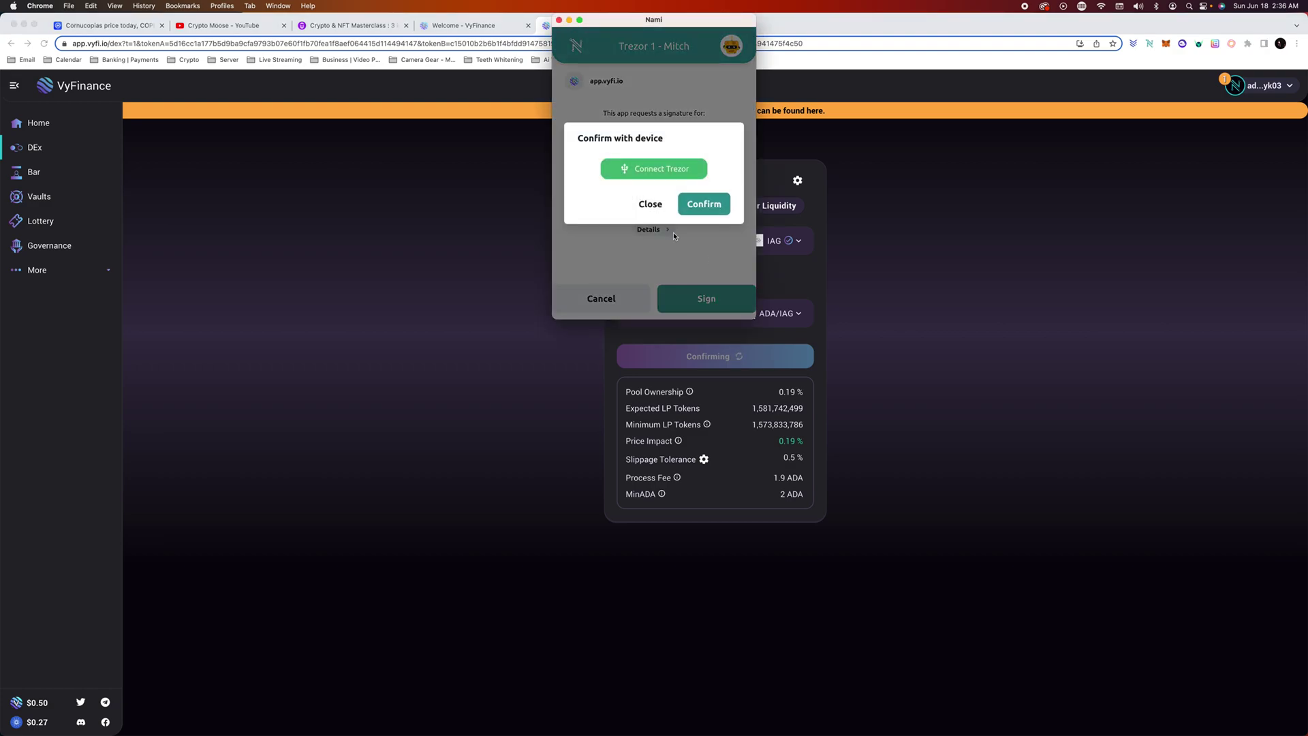
pyautogui.click(712, 206)
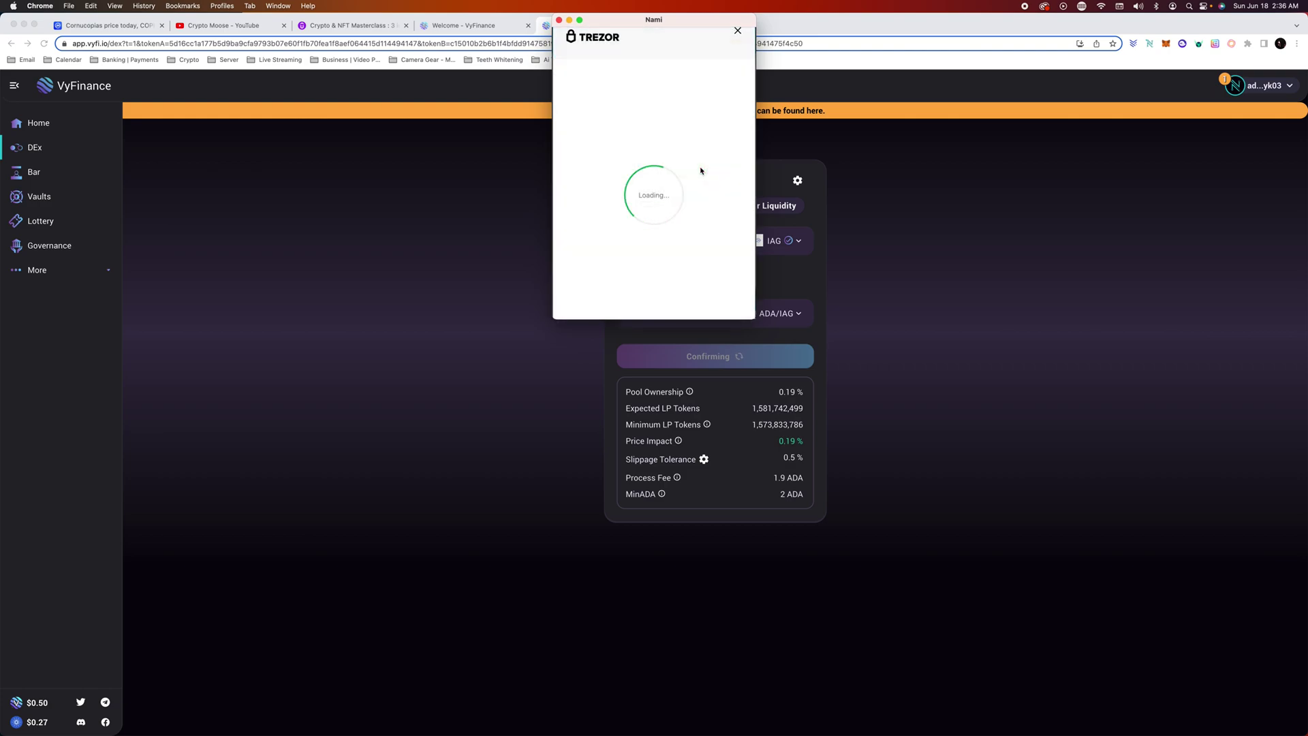
pyautogui.click(686, 134)
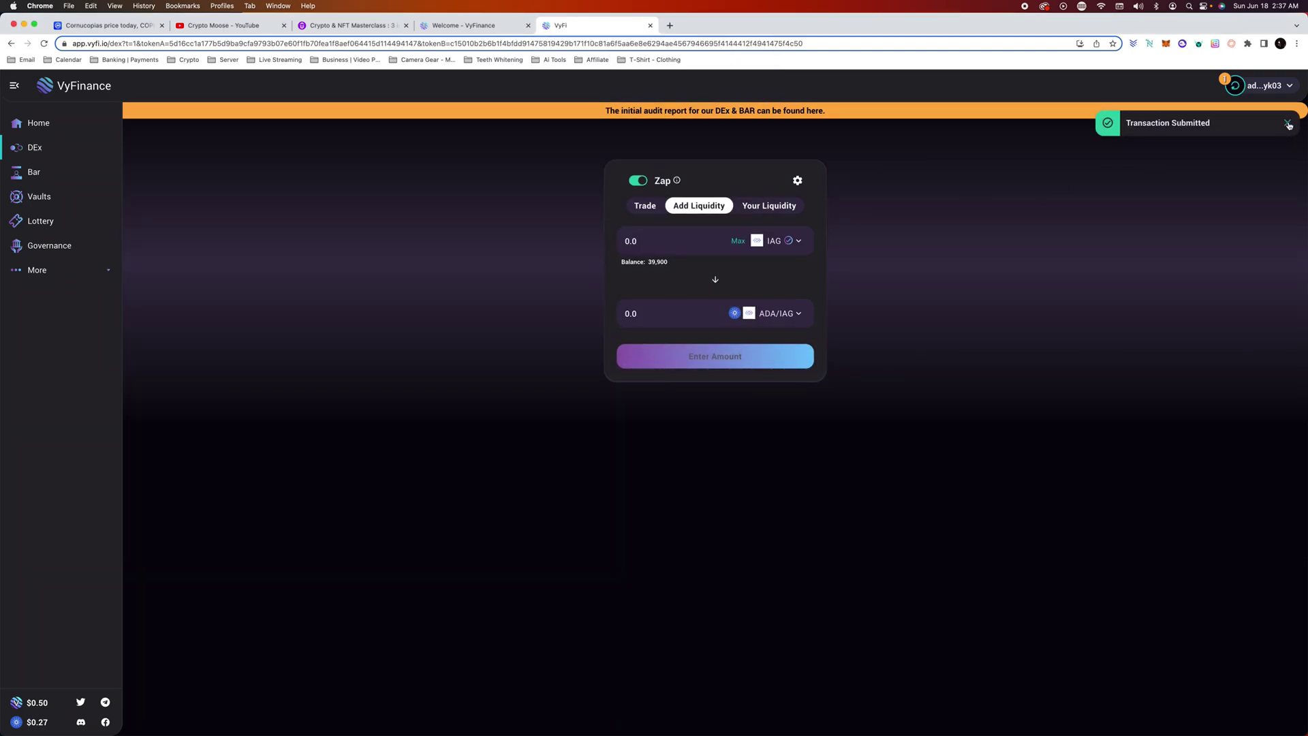
pyautogui.click(39, 122)
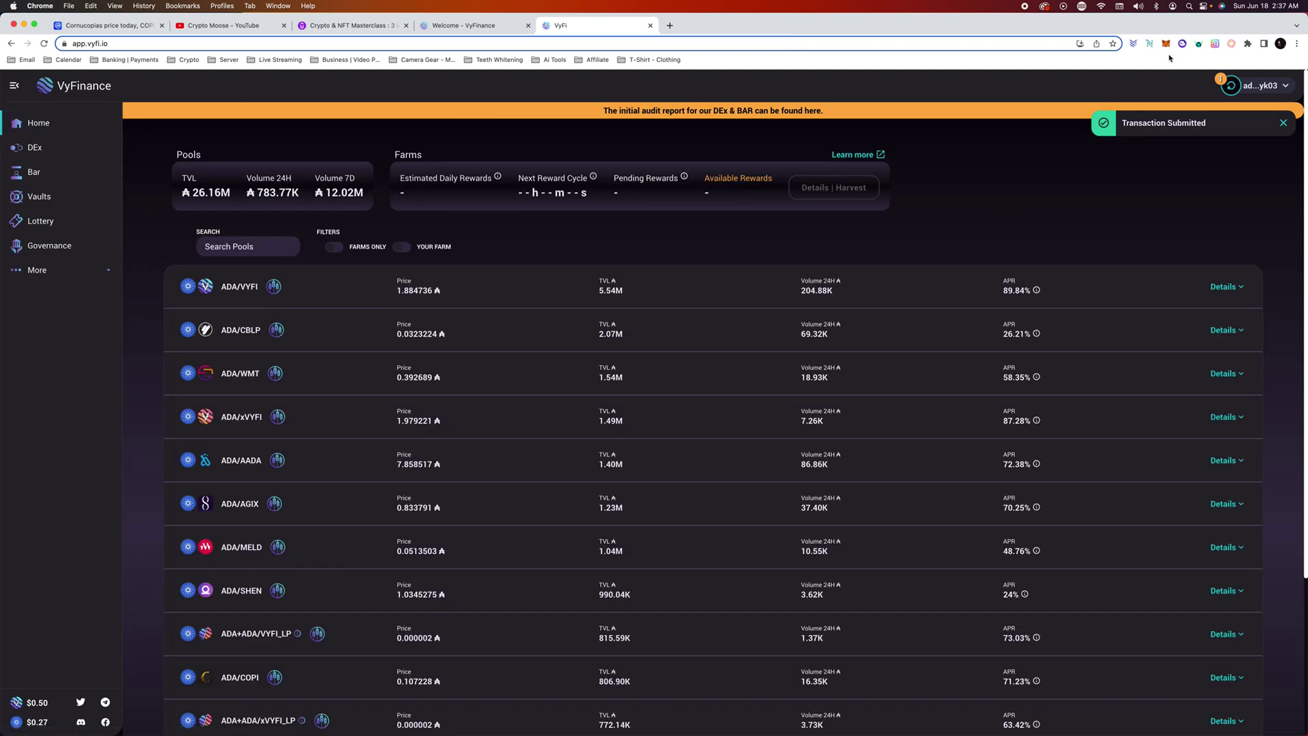
# - Review the asset balances in the Nami wallet summary, then dismiss it
pyautogui.click(1149, 43)
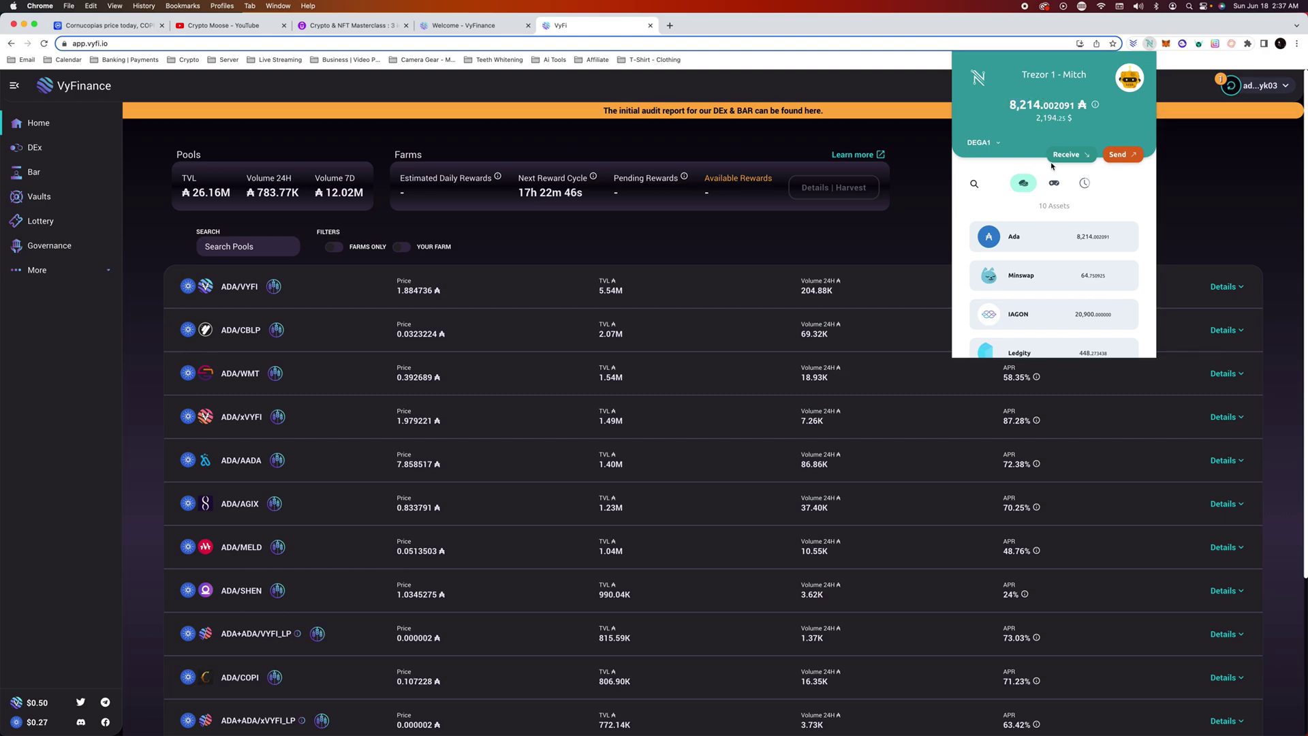
pyautogui.scroll(-5, 1073, 238)
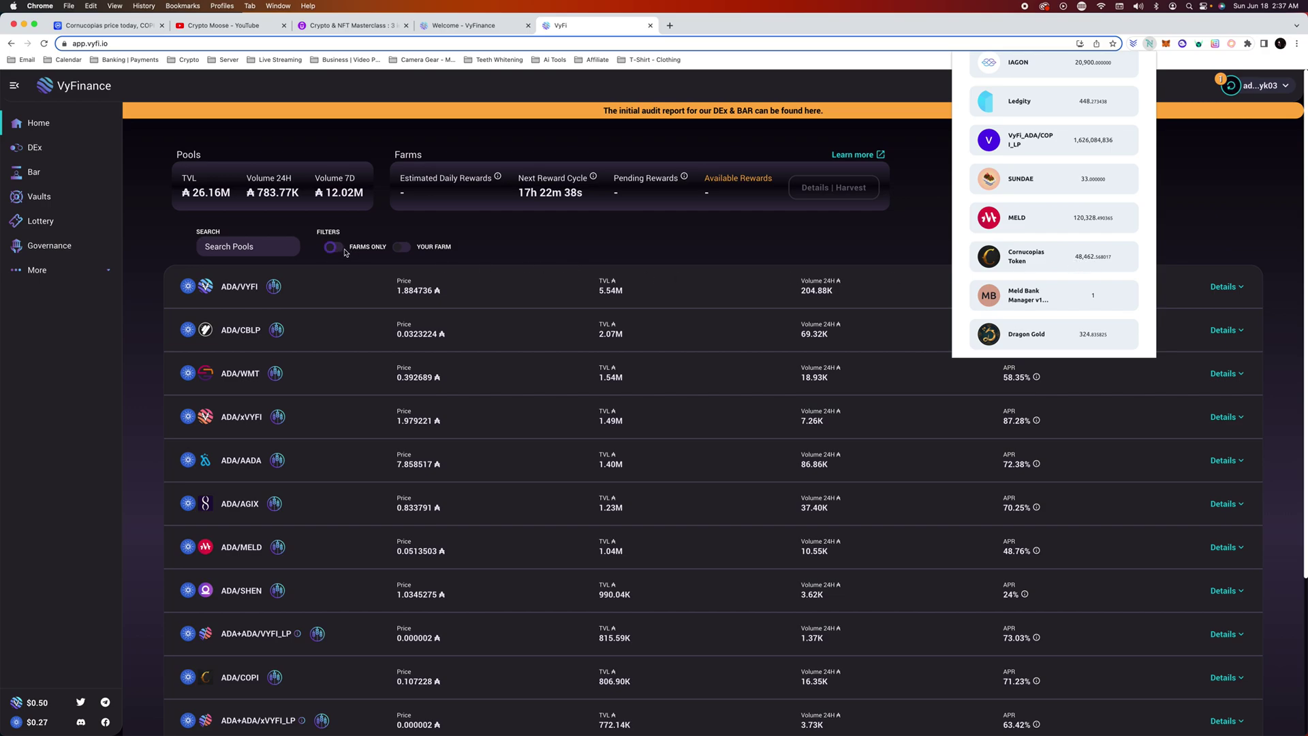
pyautogui.click(402, 247)
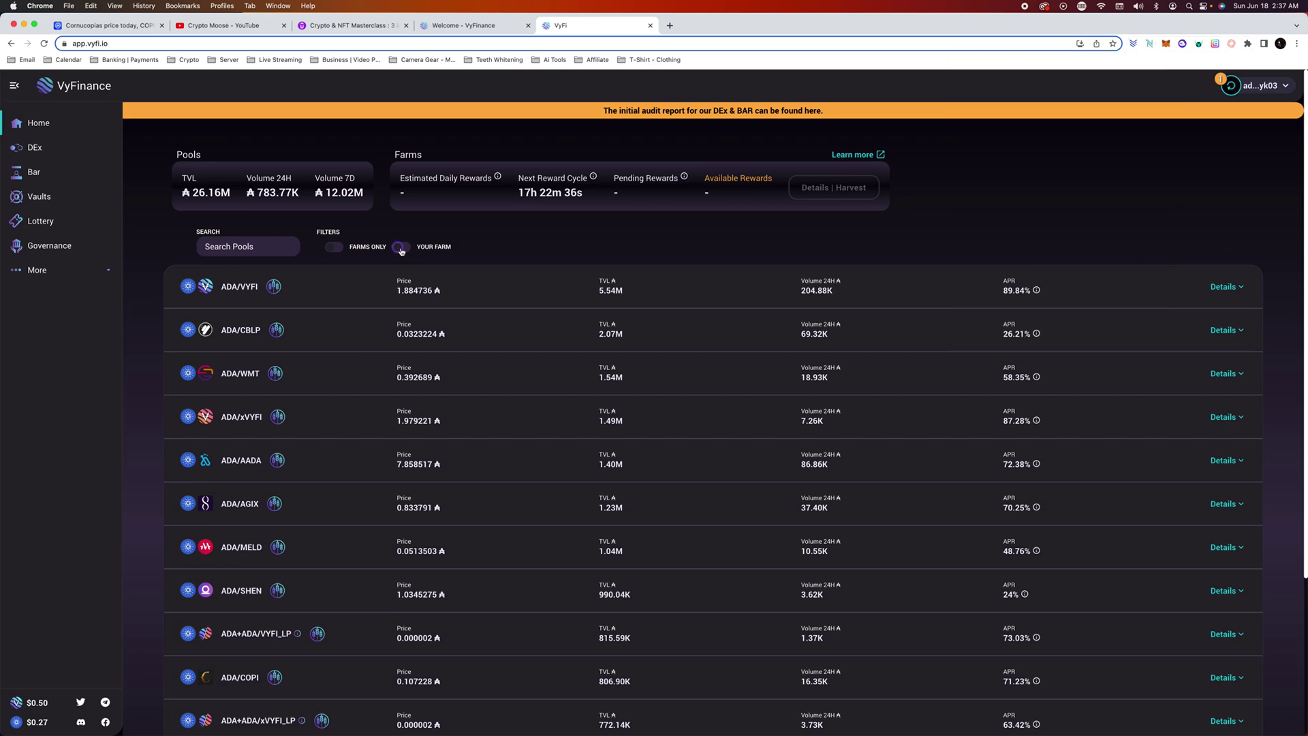
# - Try the Your Farm and Farms Only filters, then return to listing all pools
pyautogui.click(402, 248)
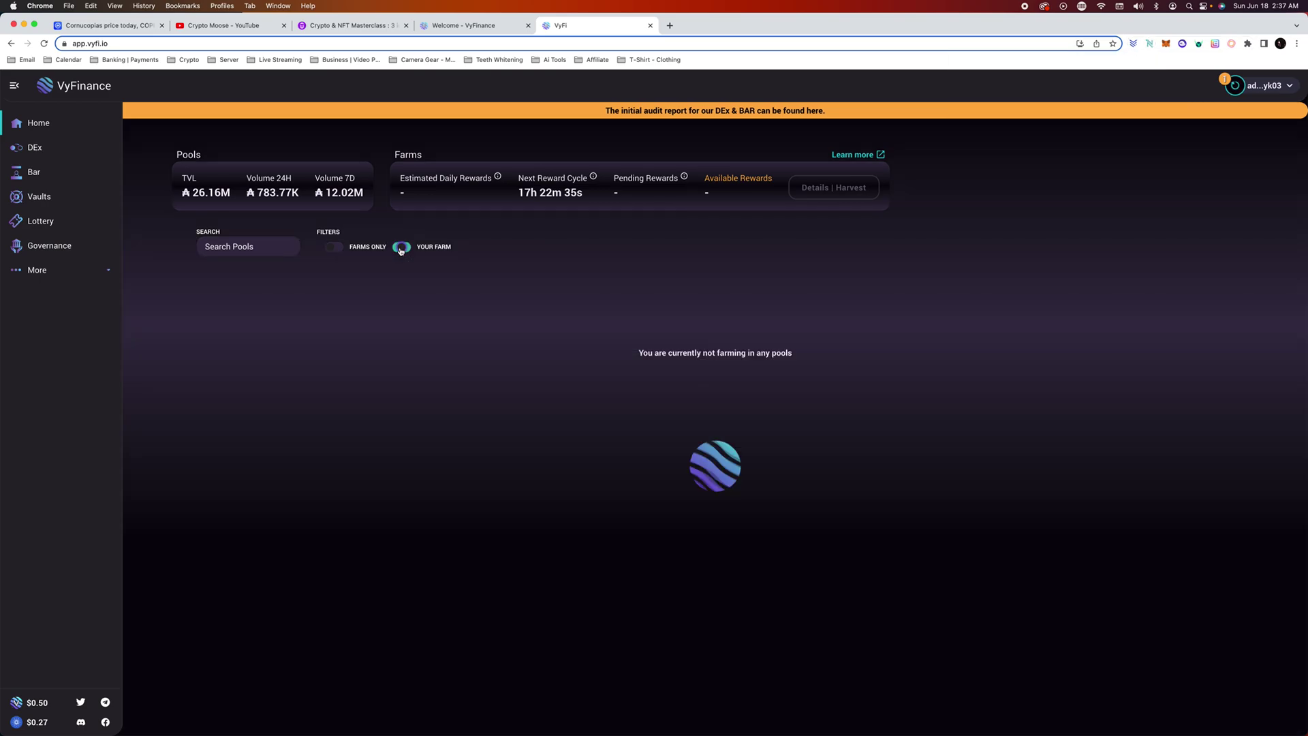
pyautogui.click(331, 249)
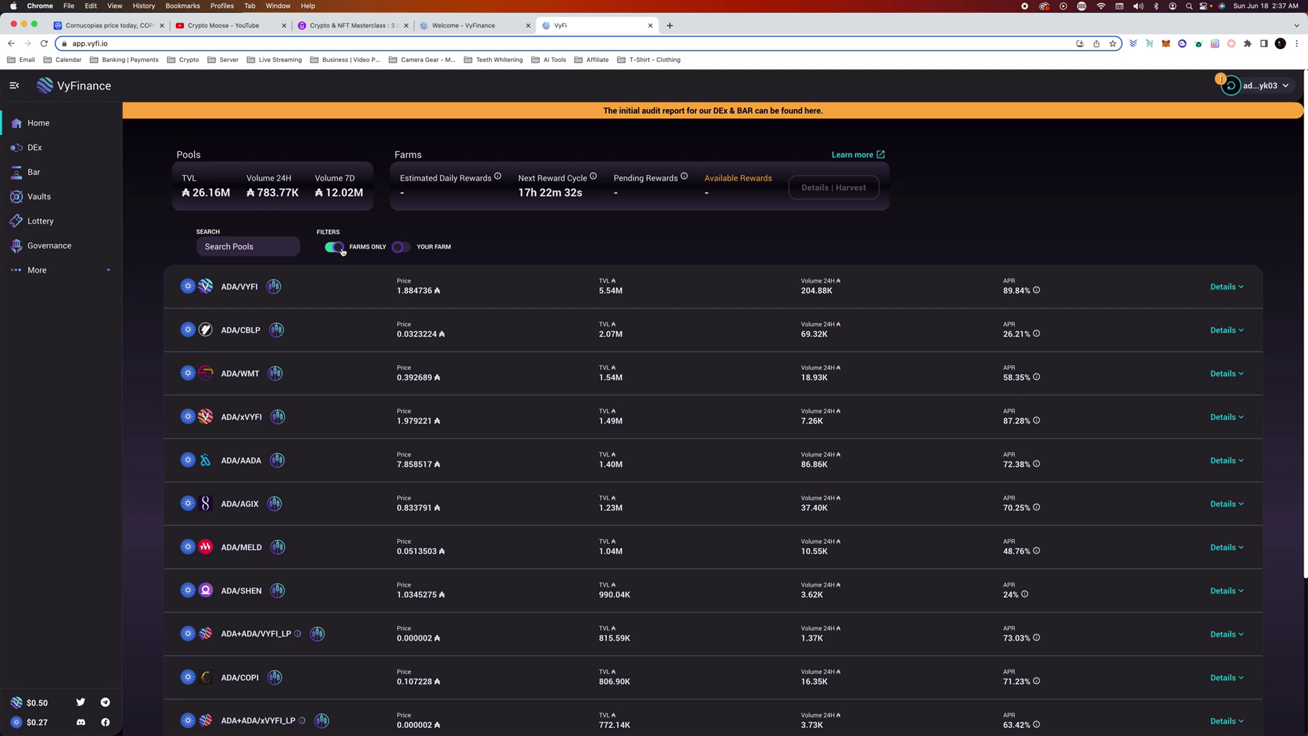
pyautogui.click(401, 248)
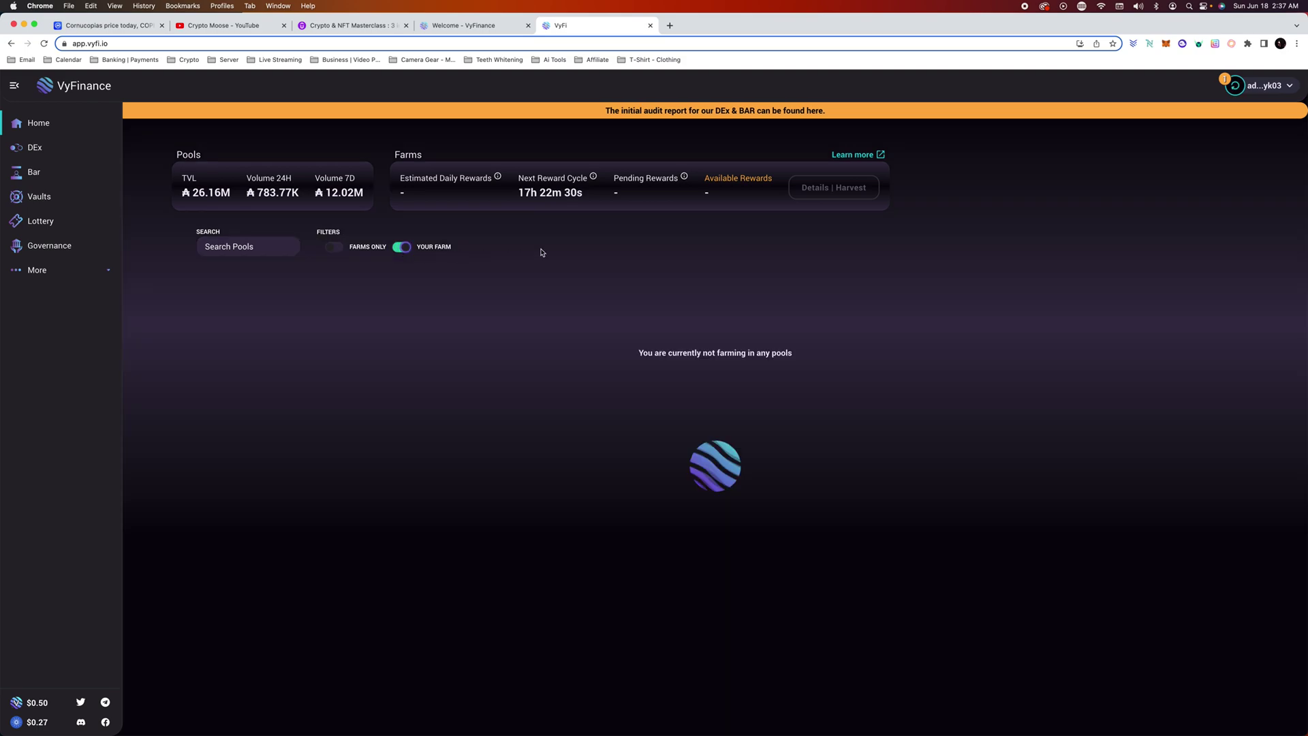
pyautogui.click(404, 250)
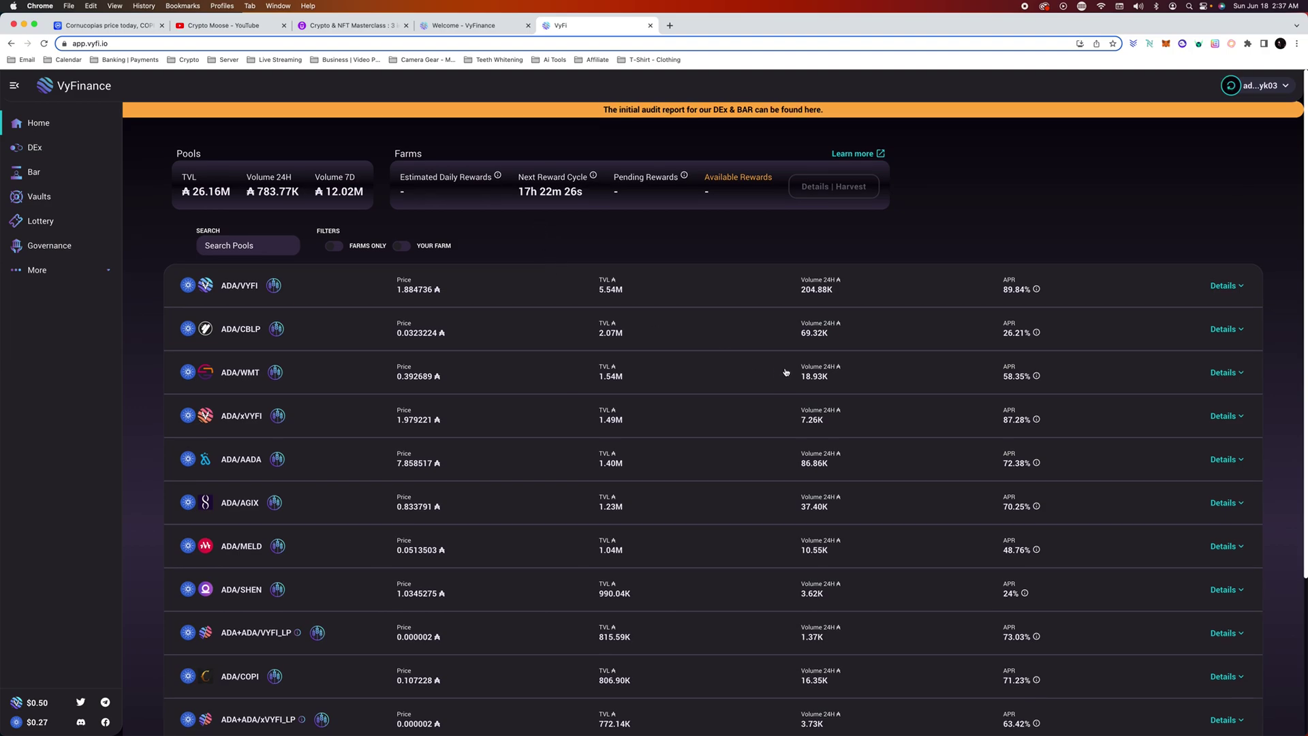
pyautogui.scroll(-5, 861, 354)
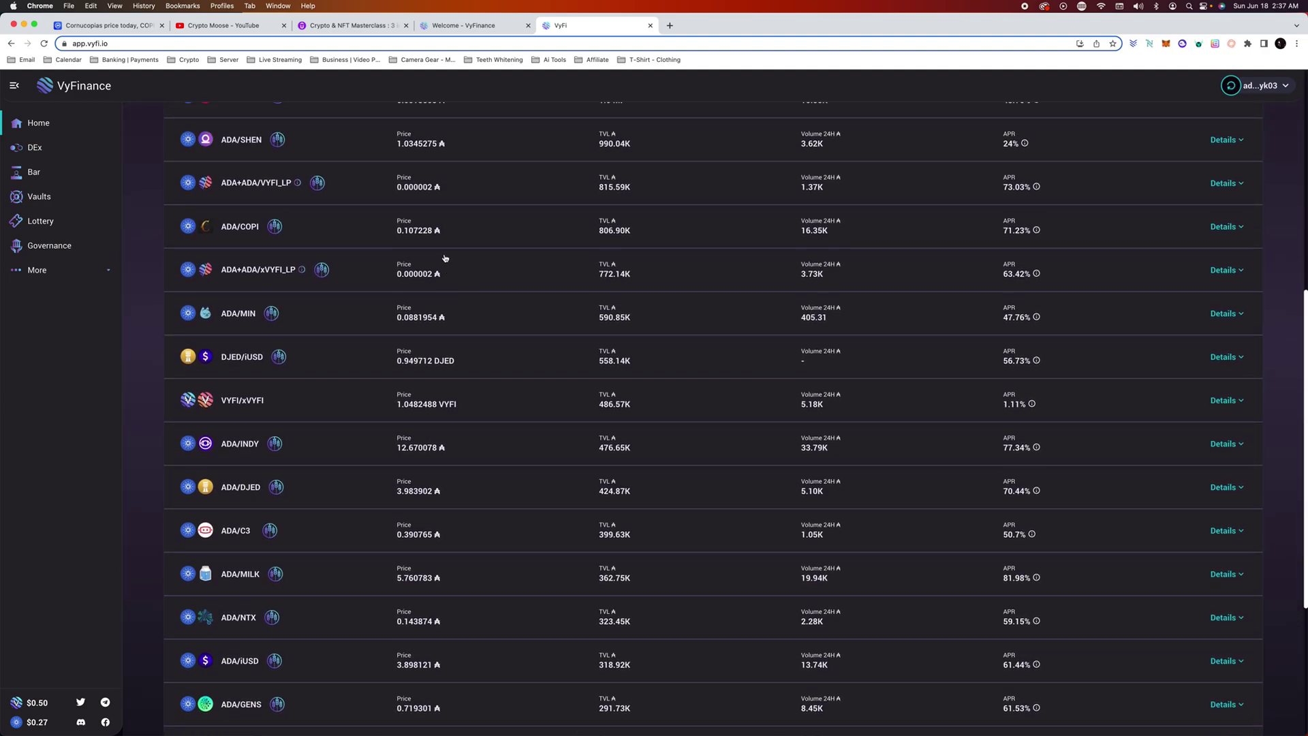
pyautogui.scroll(1, 882, 245)
# - Show the ADA/COPI pool's details and open the wallet account menu
pyautogui.click(1239, 256)
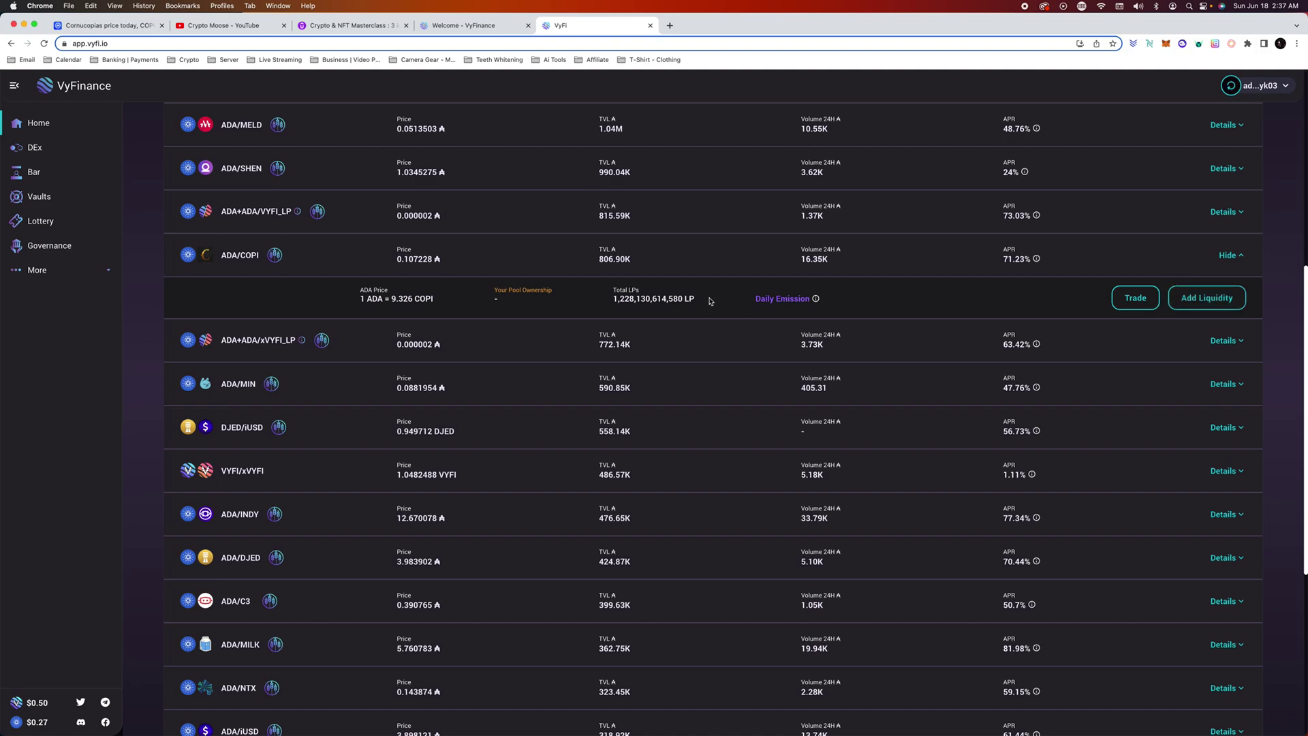
pyautogui.scroll(10, 518, 306)
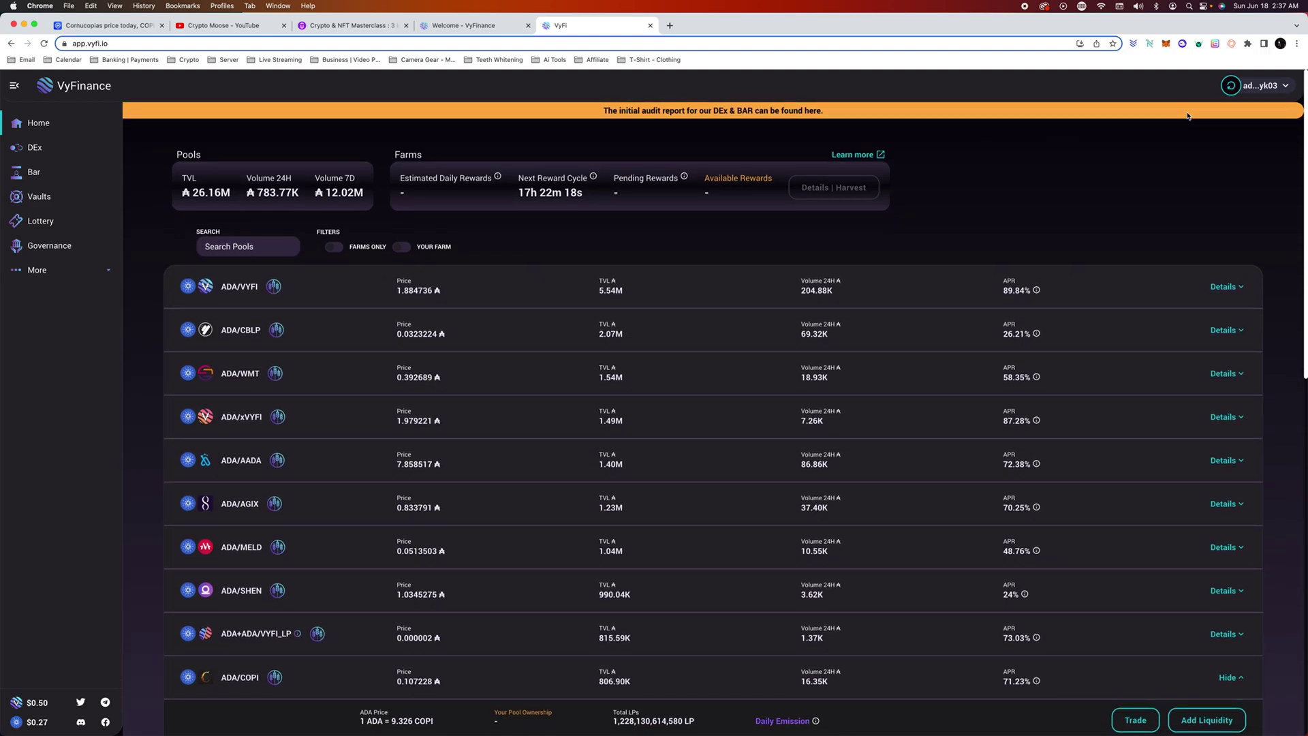
pyautogui.click(1258, 85)
pyautogui.click(1258, 86)
pyautogui.click(1258, 86)
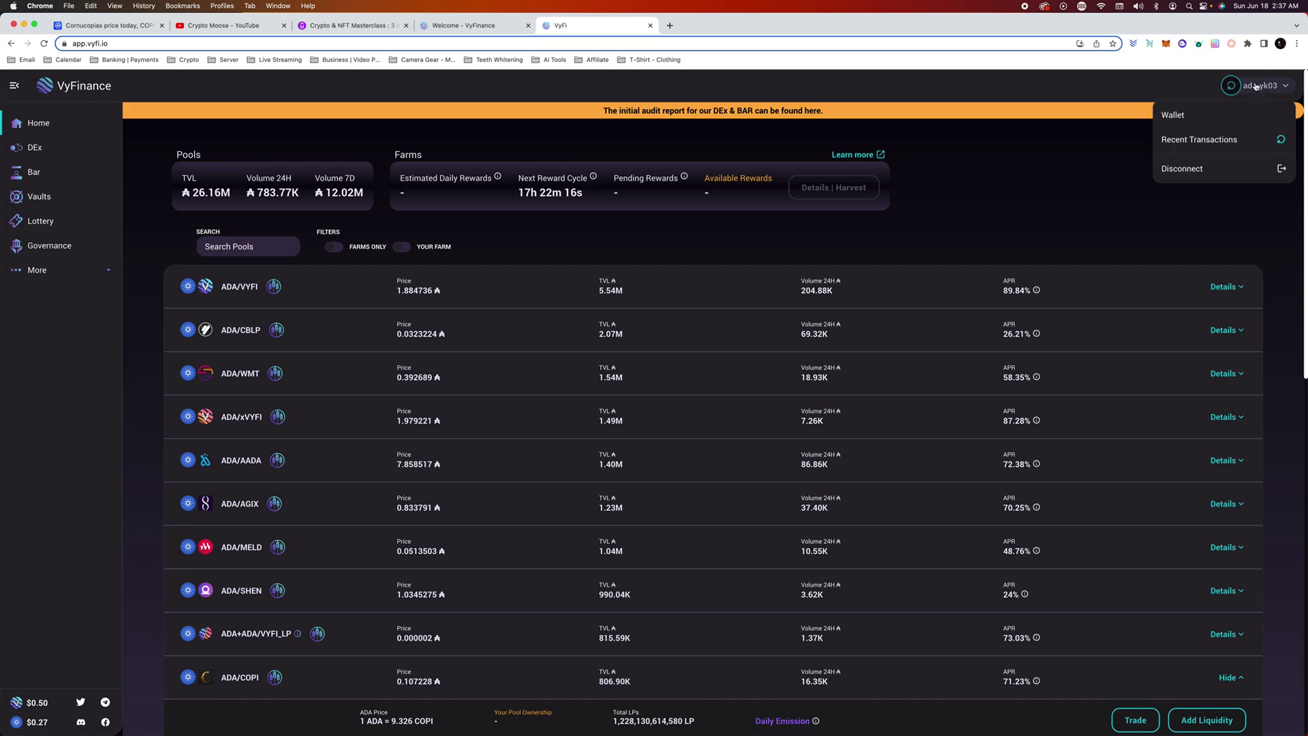
pyautogui.click(1224, 141)
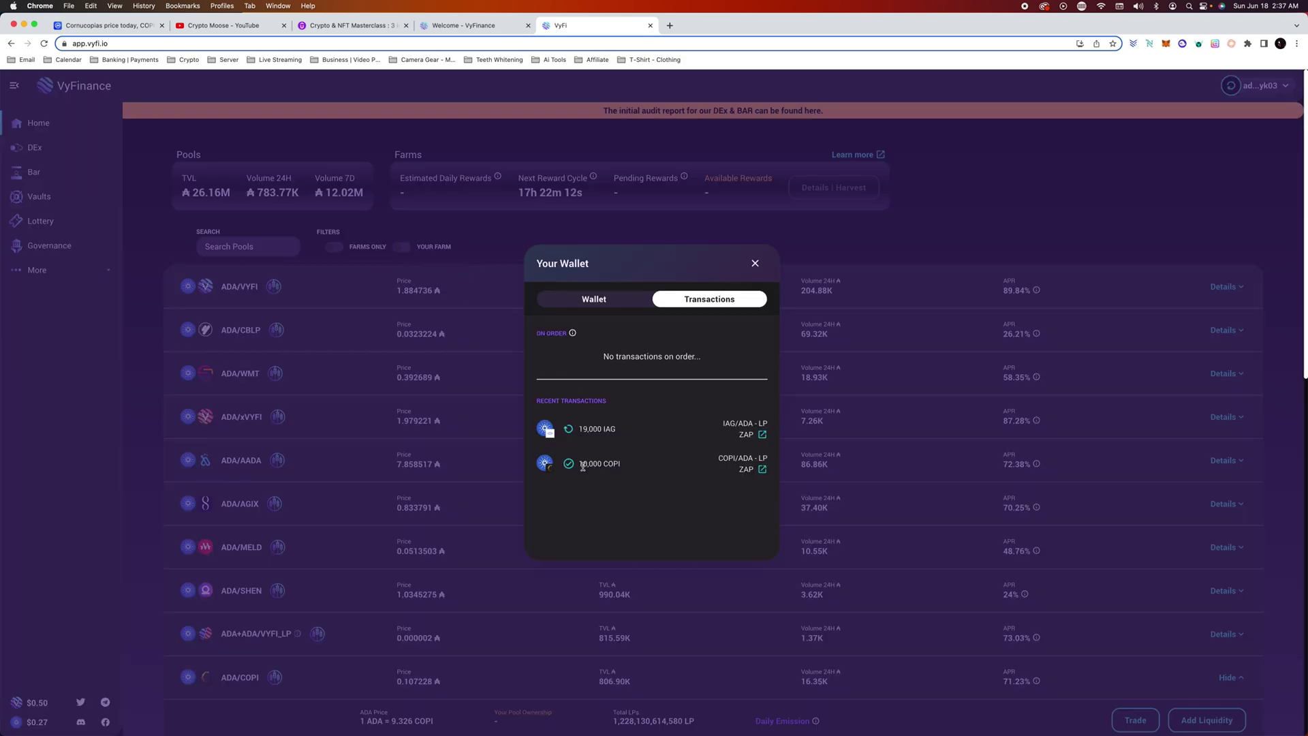
pyautogui.click(946, 218)
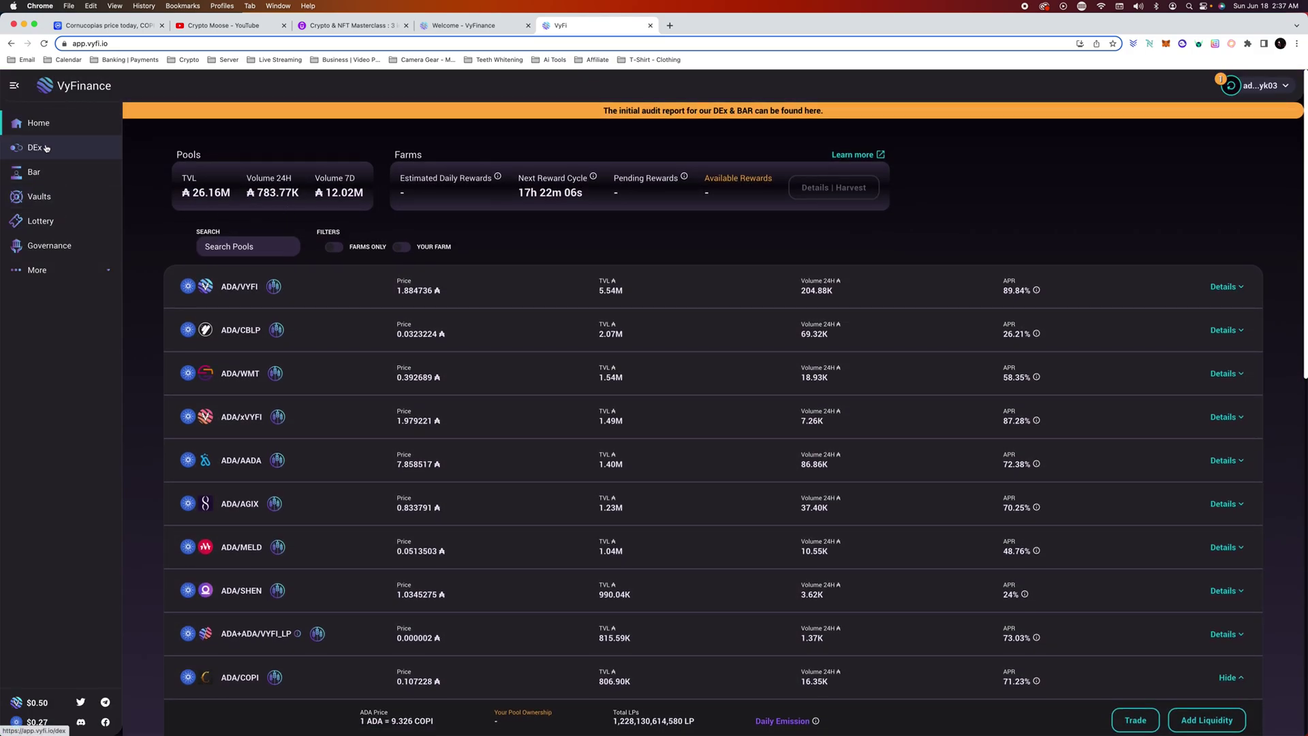
pyautogui.click(46, 147)
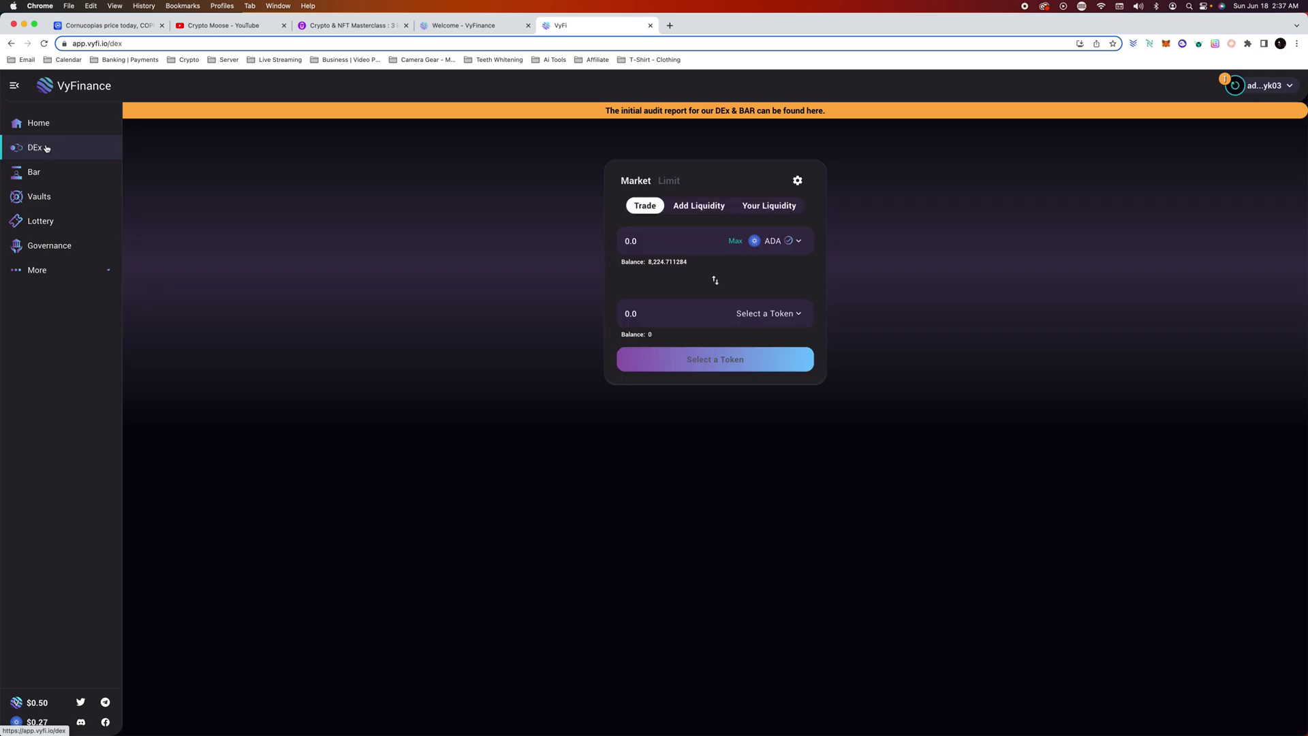
# - Open Your Liquidity and expand ADA/COPI LP (0.13%) and ADA/IAG LP (0.19%)
pyautogui.click(763, 215)
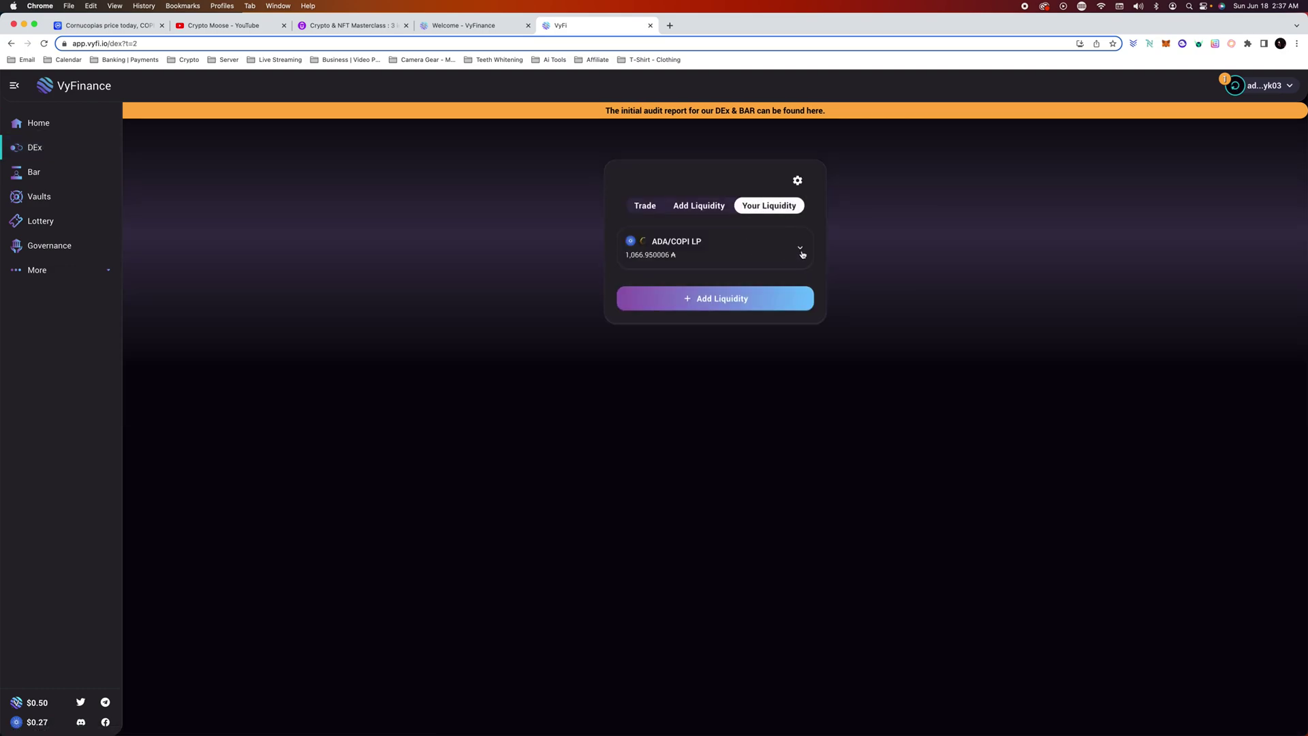
pyautogui.click(801, 251)
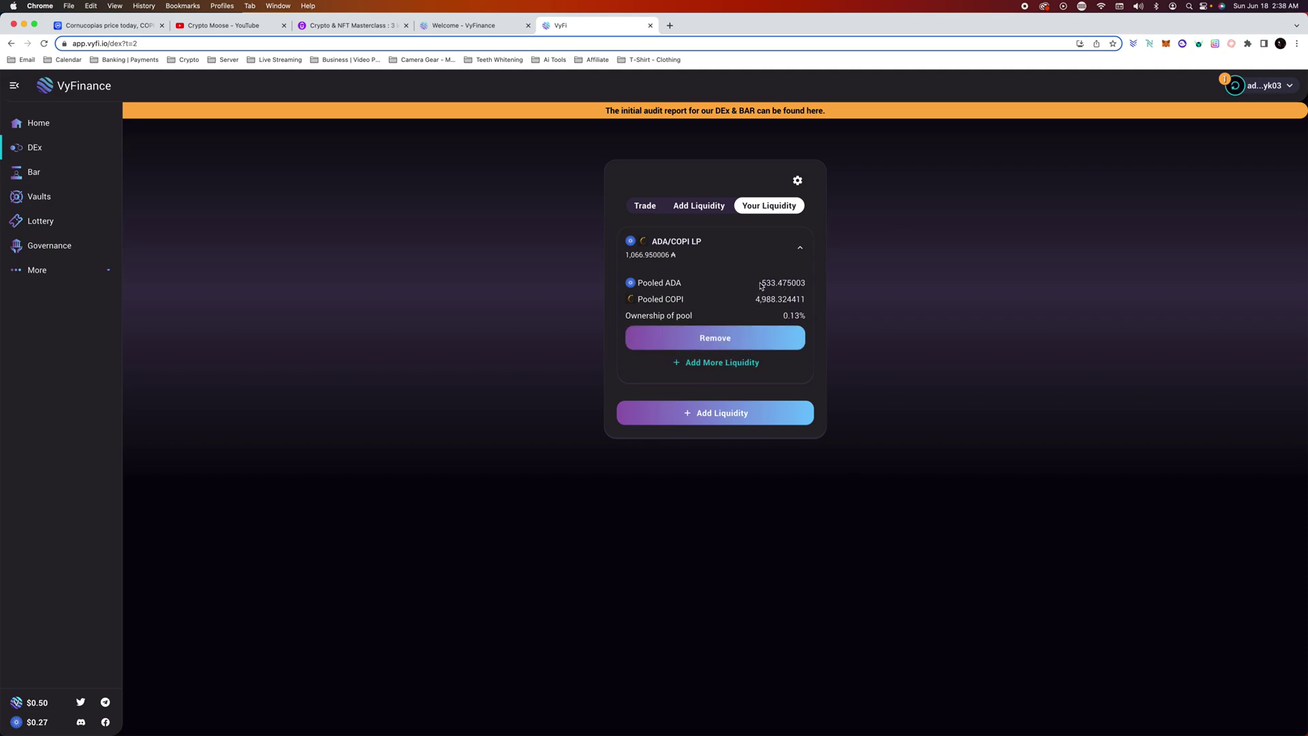
pyautogui.moveTo(755, 299); pyautogui.dragTo(781, 299)
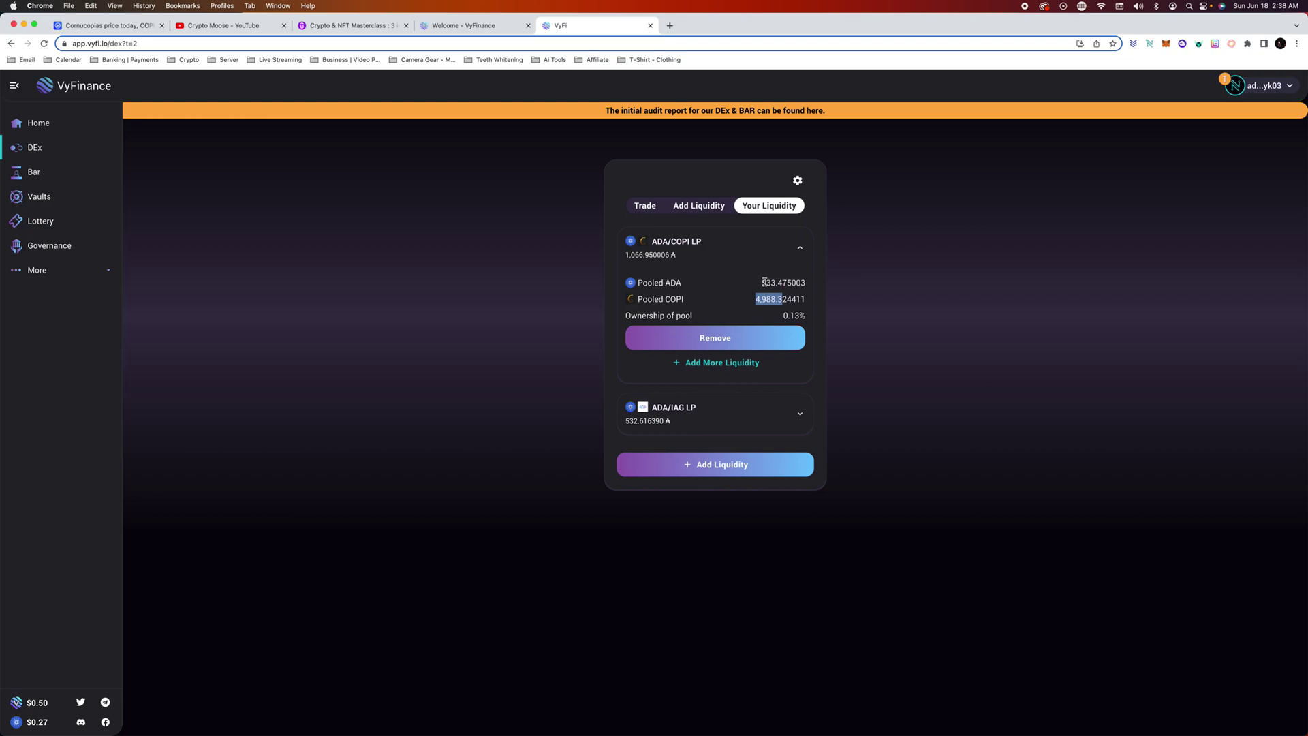
pyautogui.click(760, 286)
pyautogui.click(801, 416)
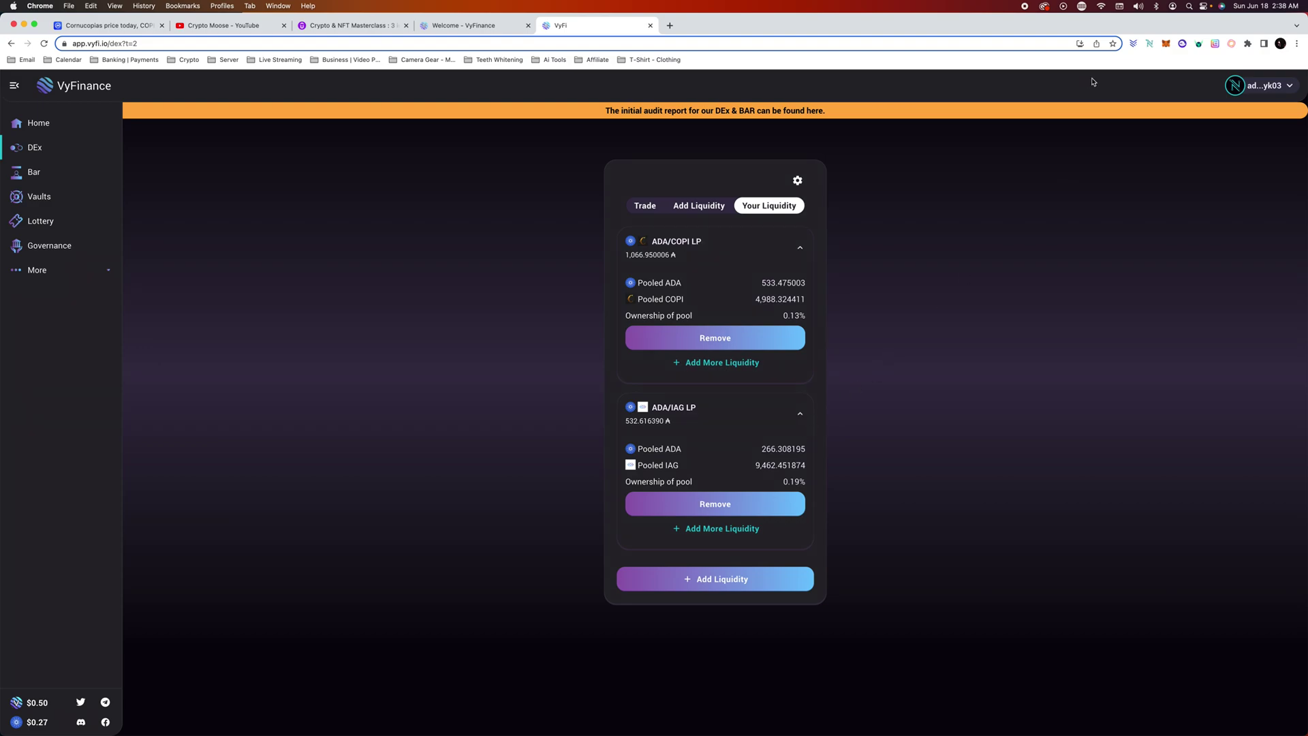
# - Check the LP token holdings in the Nami wallet's asset list, then close it
pyautogui.click(1149, 43)
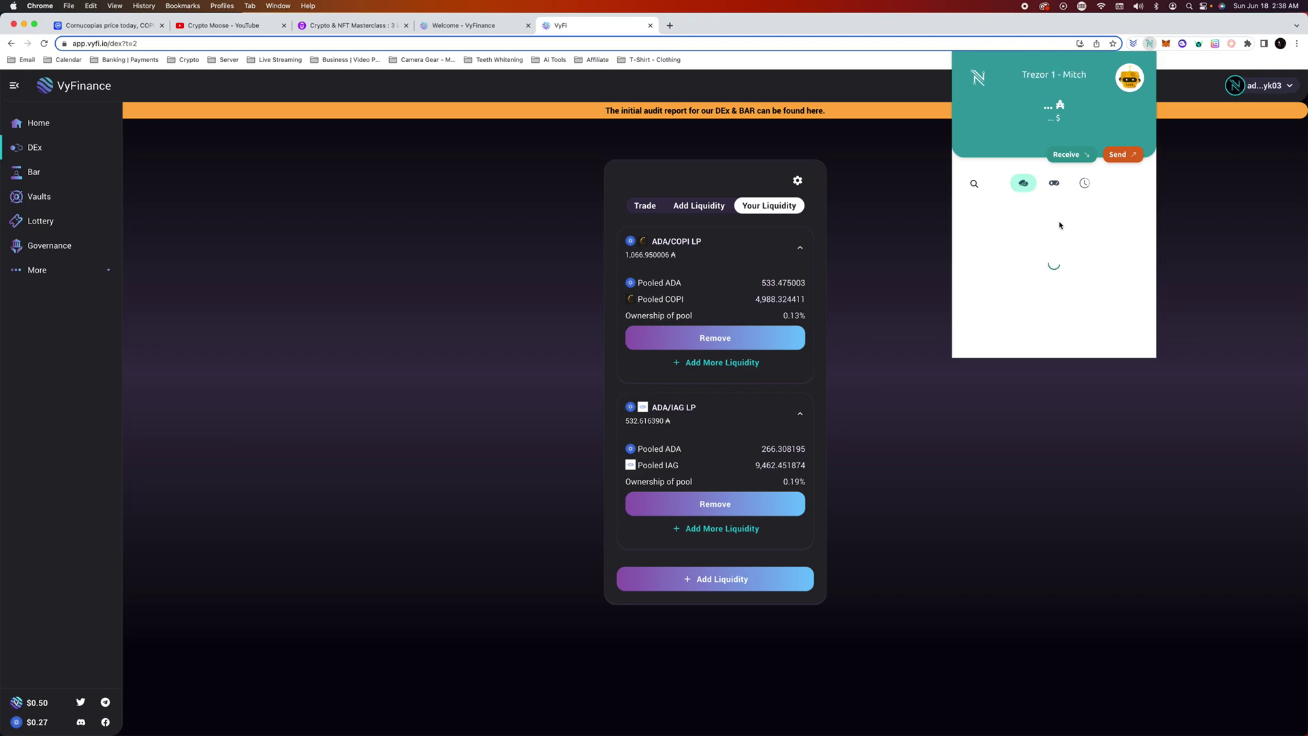
pyautogui.scroll(-10, 1066, 235)
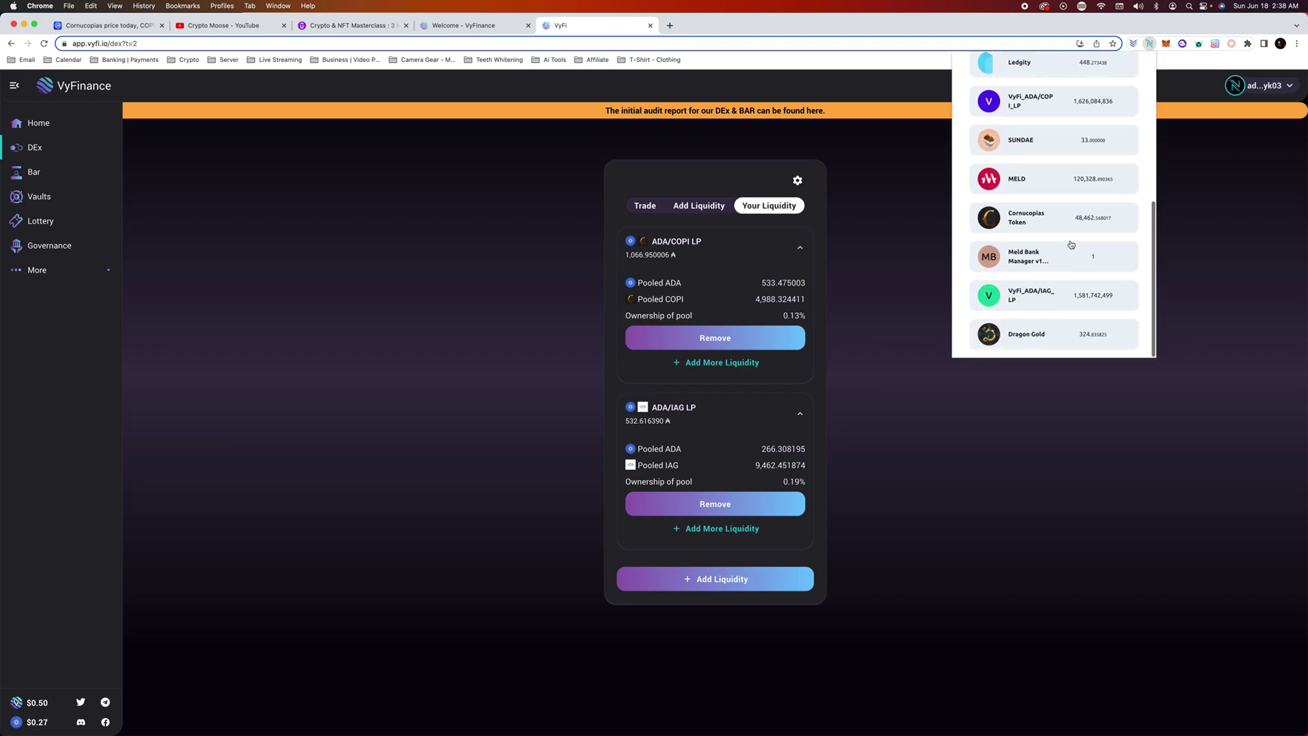
pyautogui.scroll(3, 1066, 241)
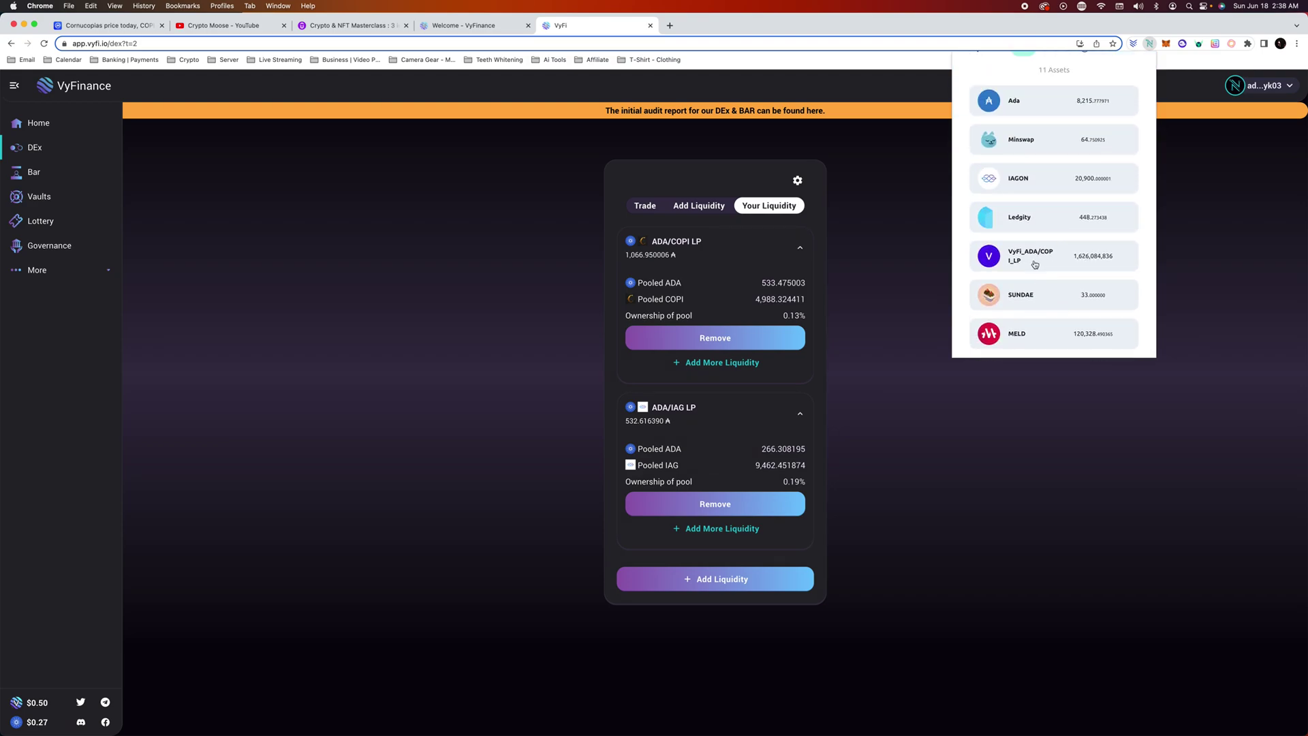
pyautogui.scroll(3, 1039, 264)
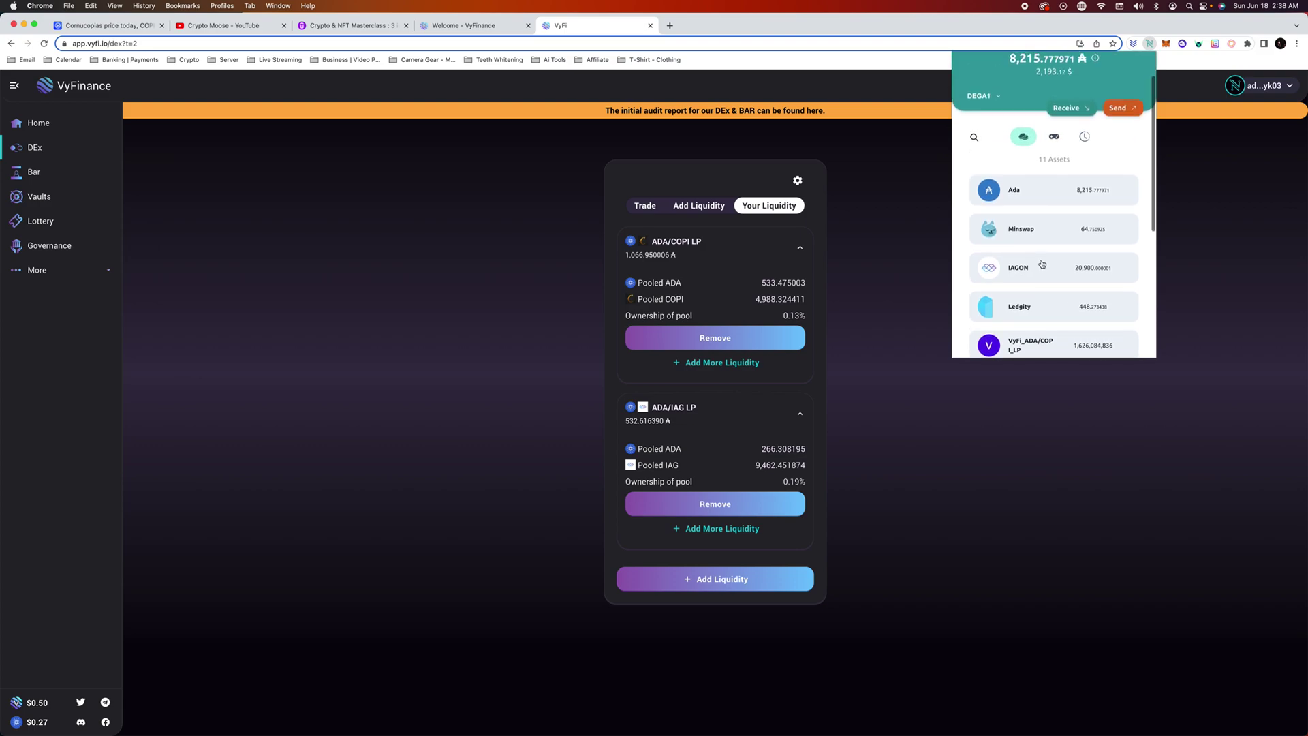
pyautogui.scroll(1, 1044, 267)
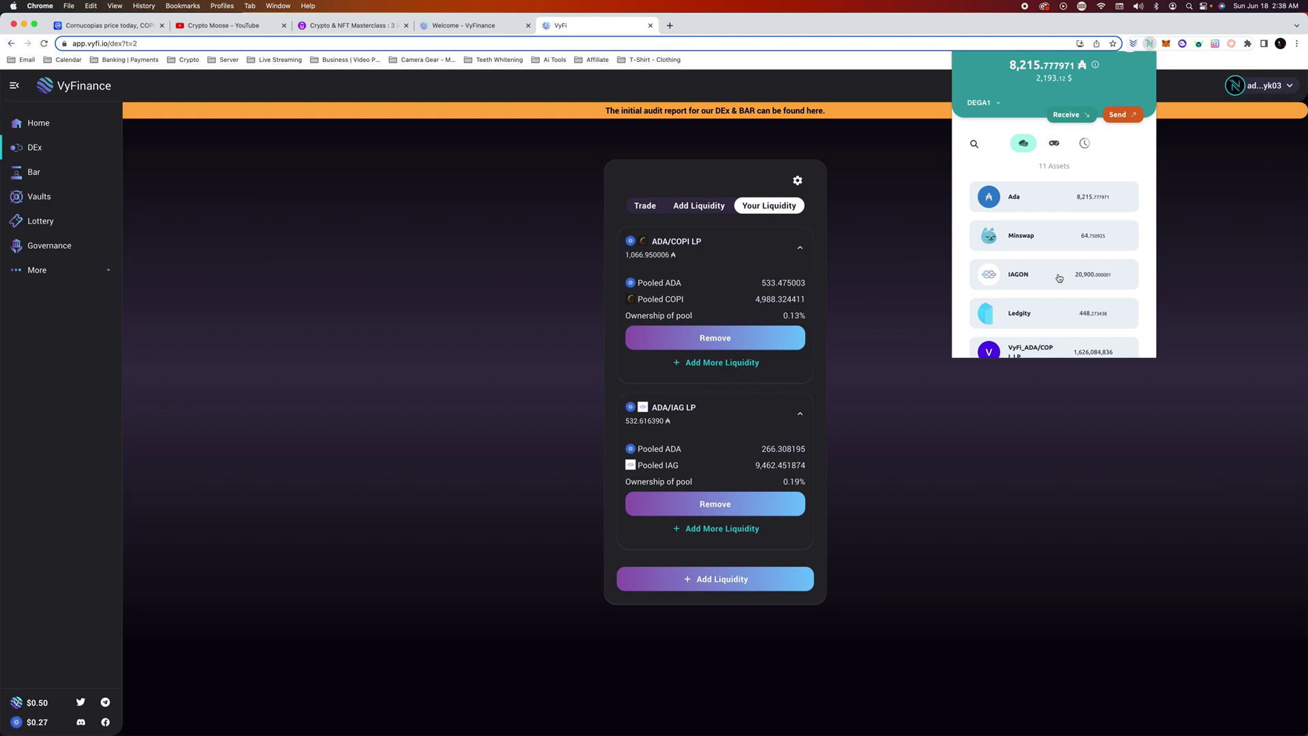
pyautogui.scroll(-6, 1059, 278)
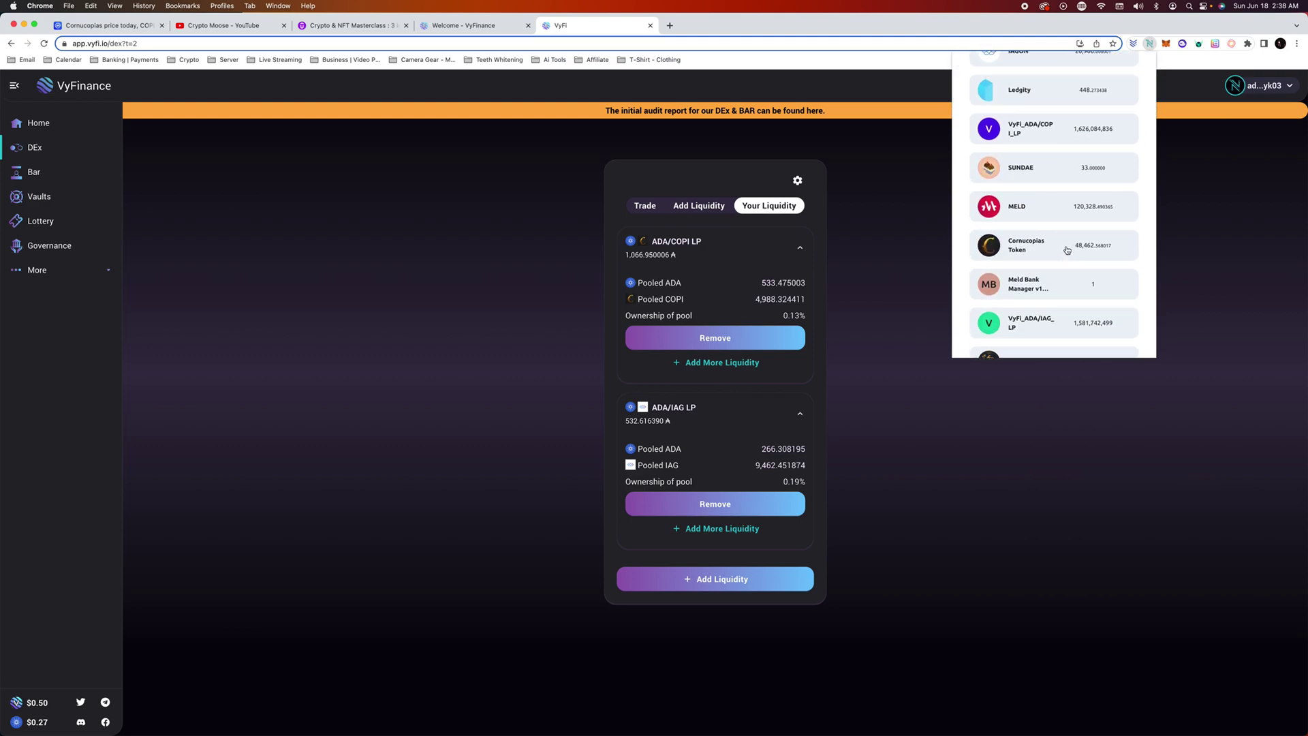
pyautogui.scroll(6, 1067, 250)
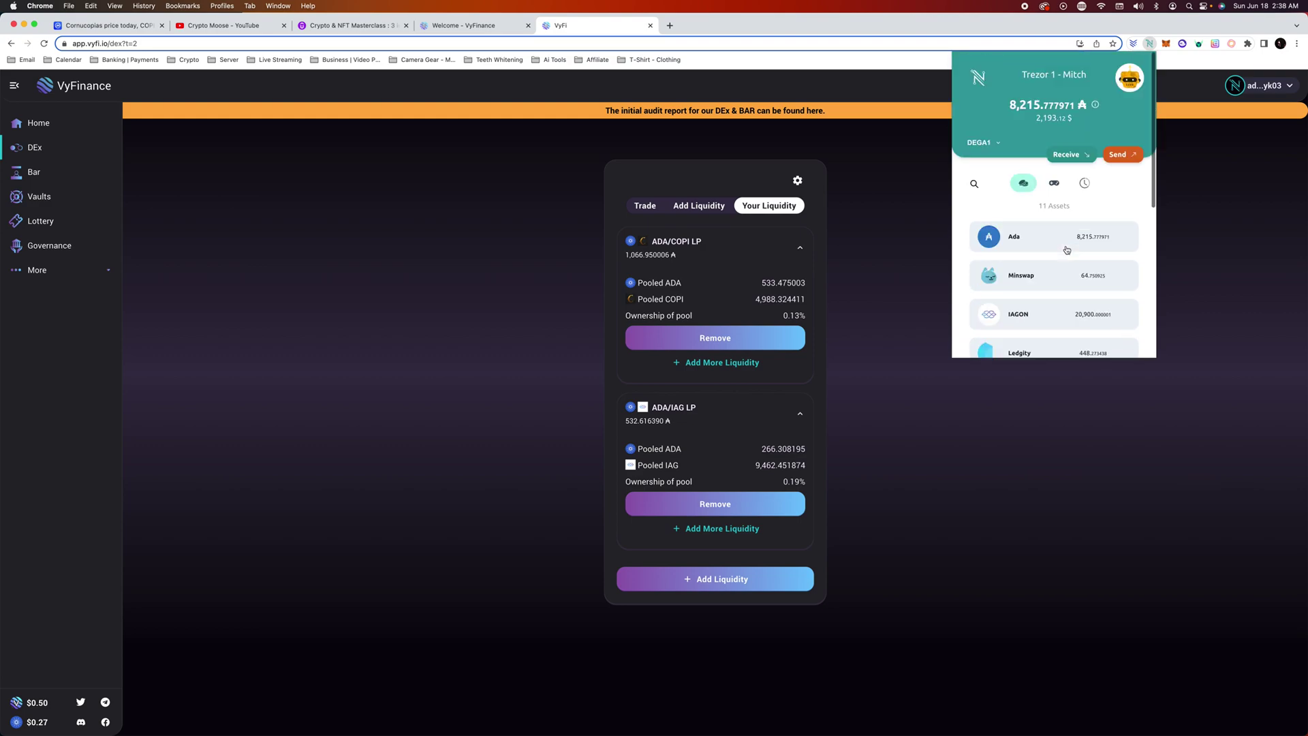
pyautogui.click(802, 417)
# - Collapse both LP entries and return to the home pools and farms overview
pyautogui.click(801, 416)
pyautogui.click(800, 416)
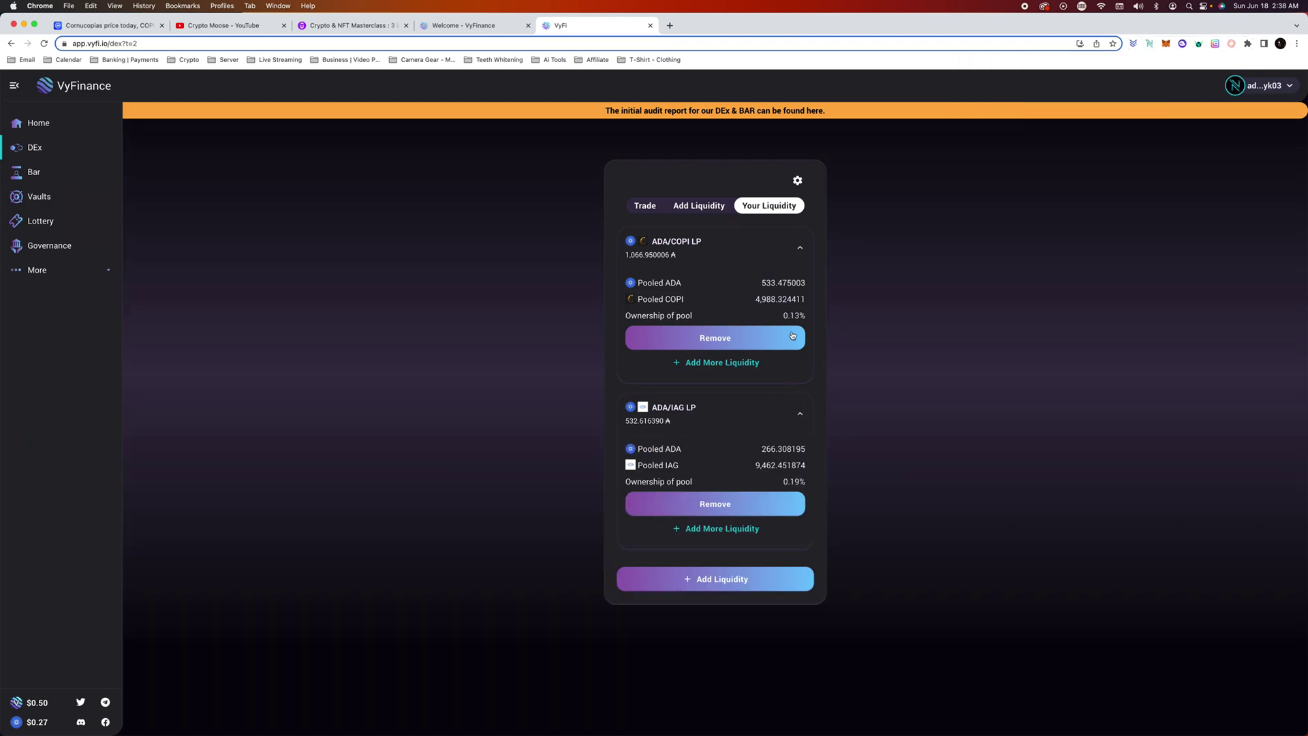
pyautogui.click(797, 246)
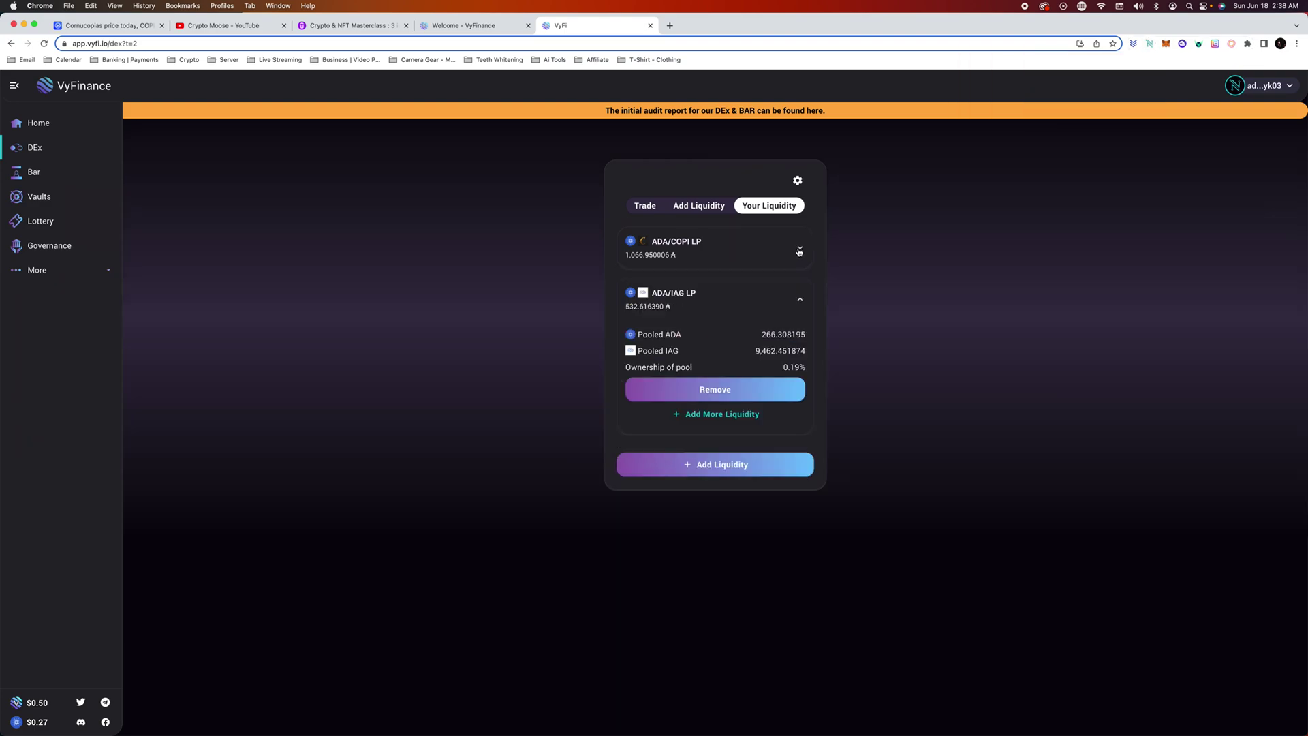
pyautogui.click(799, 300)
pyautogui.click(695, 206)
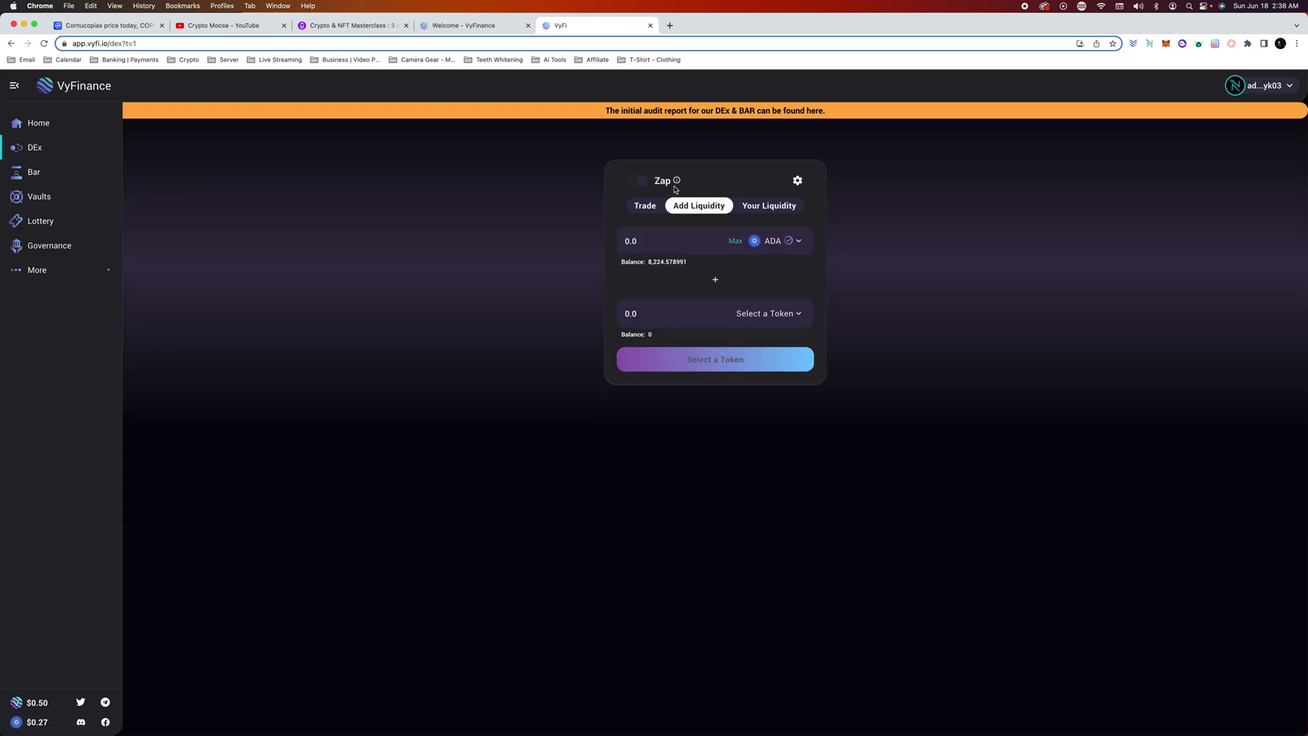
pyautogui.click(31, 123)
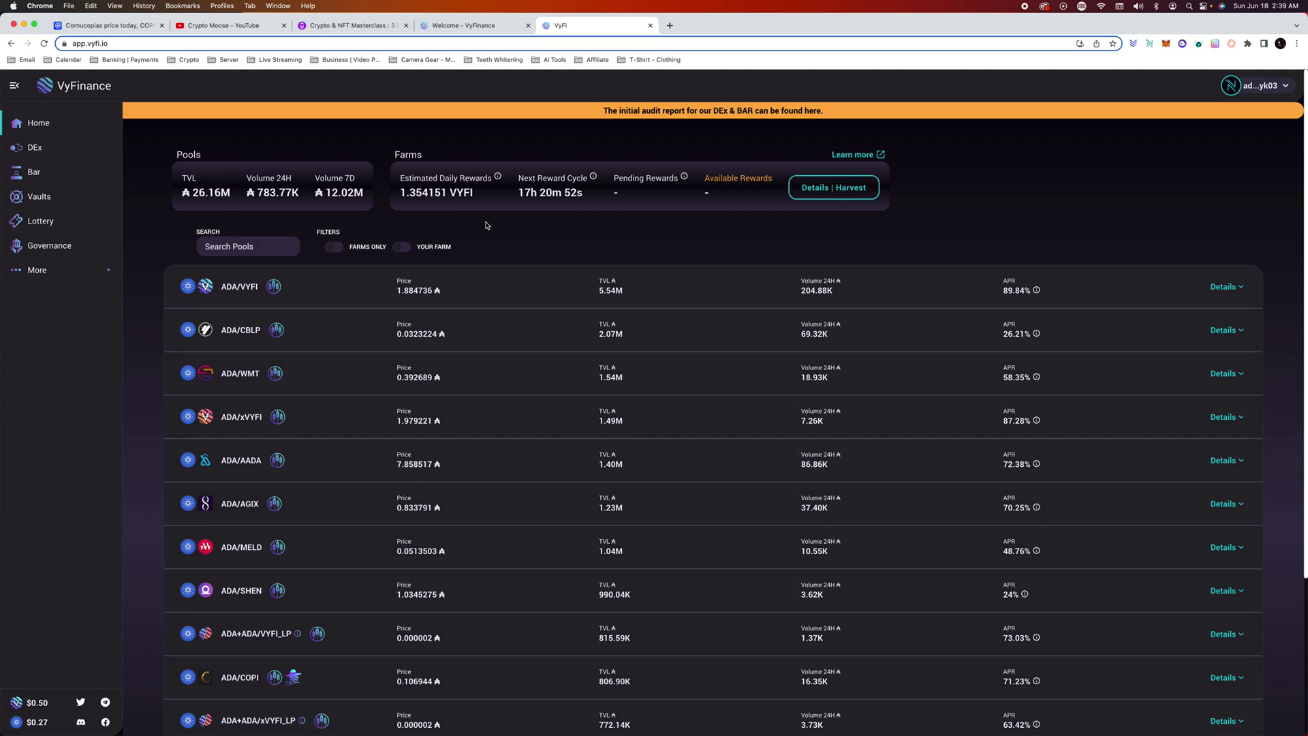
# - Bring up the Estimated Daily Rewards explanation beside the 1.354151 VYFI farm summary
pyautogui.moveTo(497, 176)
# - Filter to Your Farm and expand ADA/COPI (0.13%) and ADA/IAG (0.19%) ownership
pyautogui.click(401, 246)
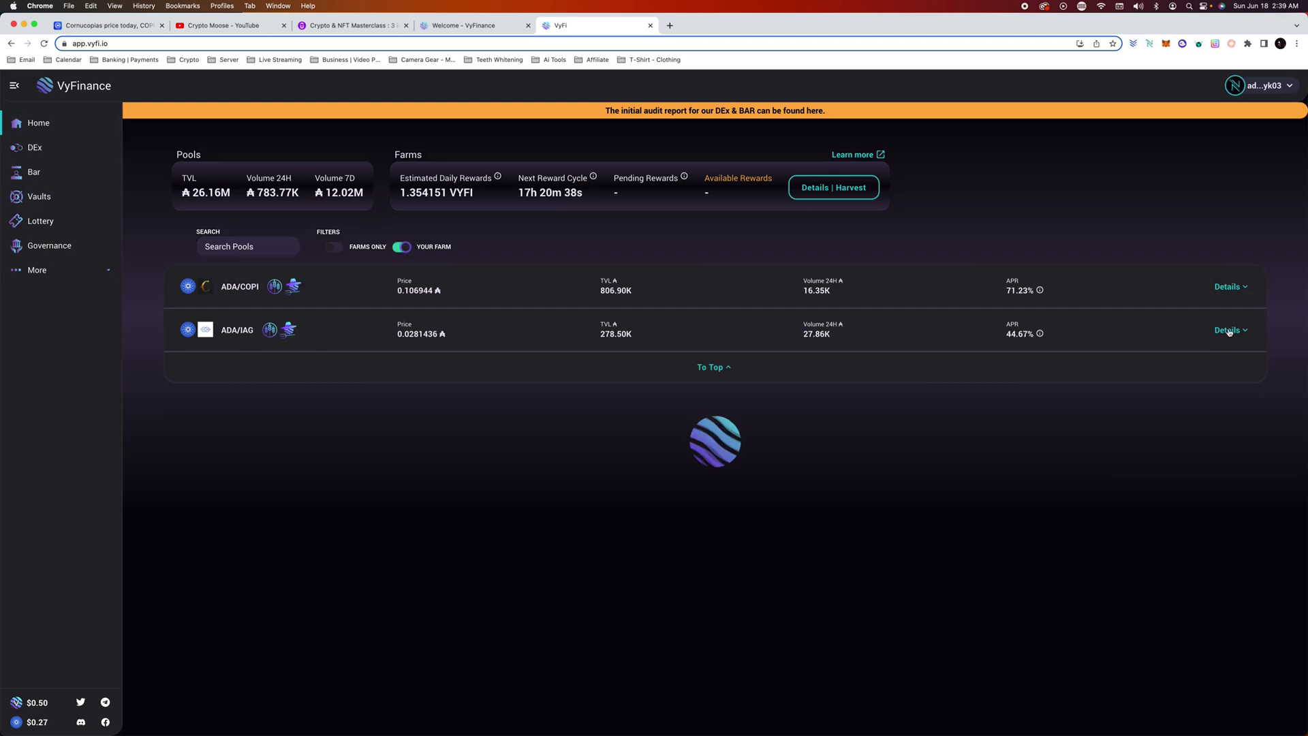
pyautogui.click(1228, 287)
pyautogui.click(1230, 372)
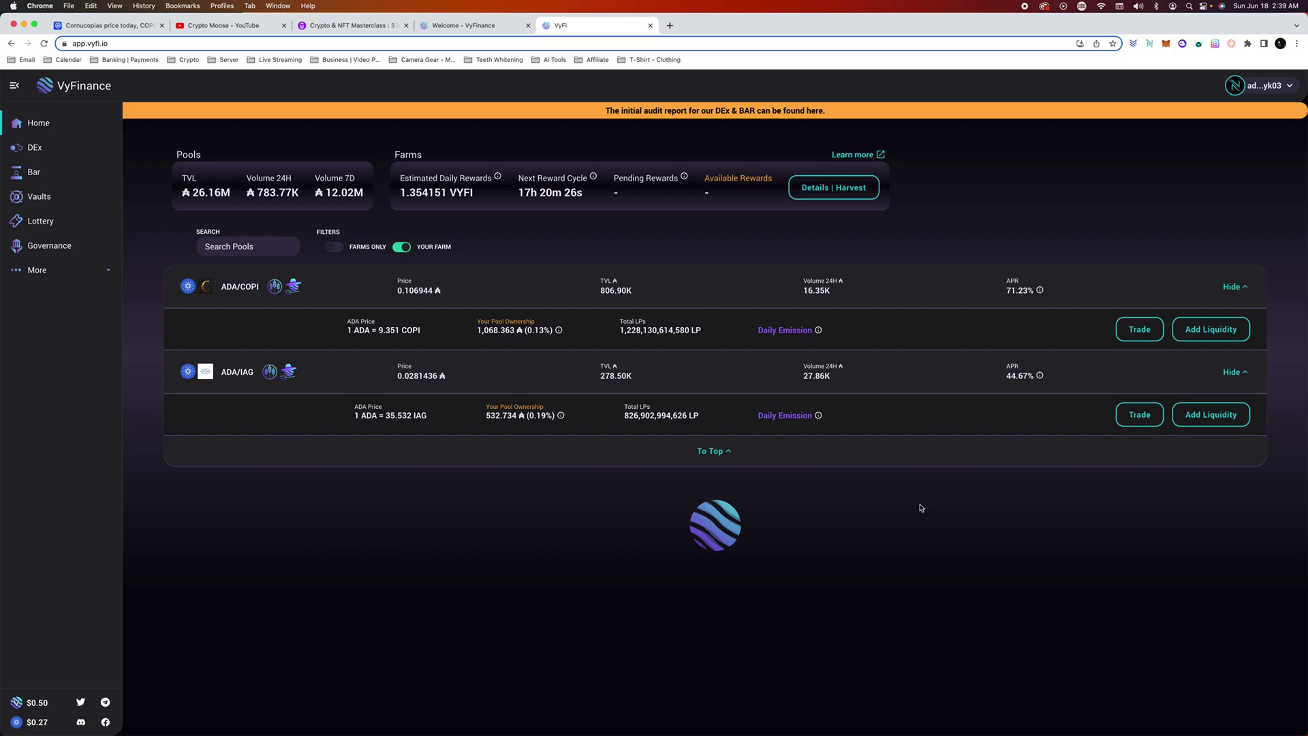
pyautogui.moveTo(1042, 376)
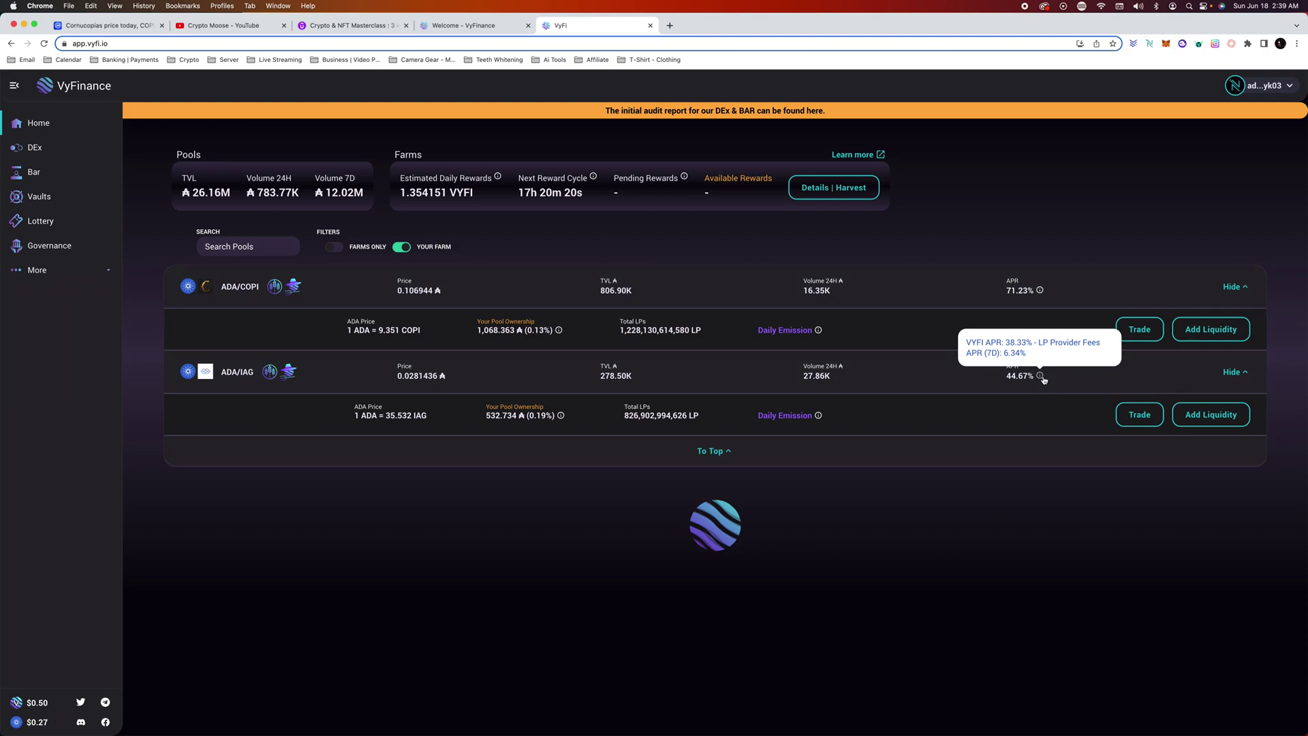
pyautogui.moveTo(1042, 293)
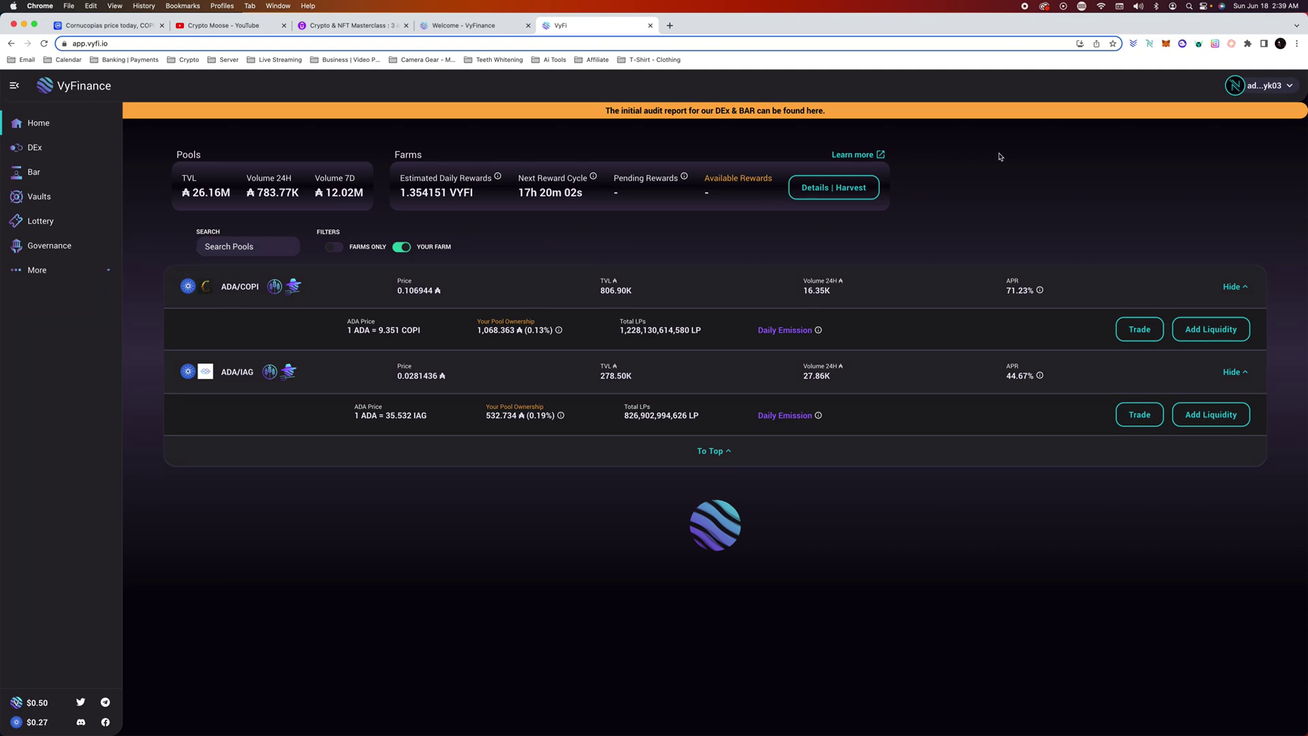
# - Review the Nami wallet's asset list, then close the popup
pyautogui.click(1149, 43)
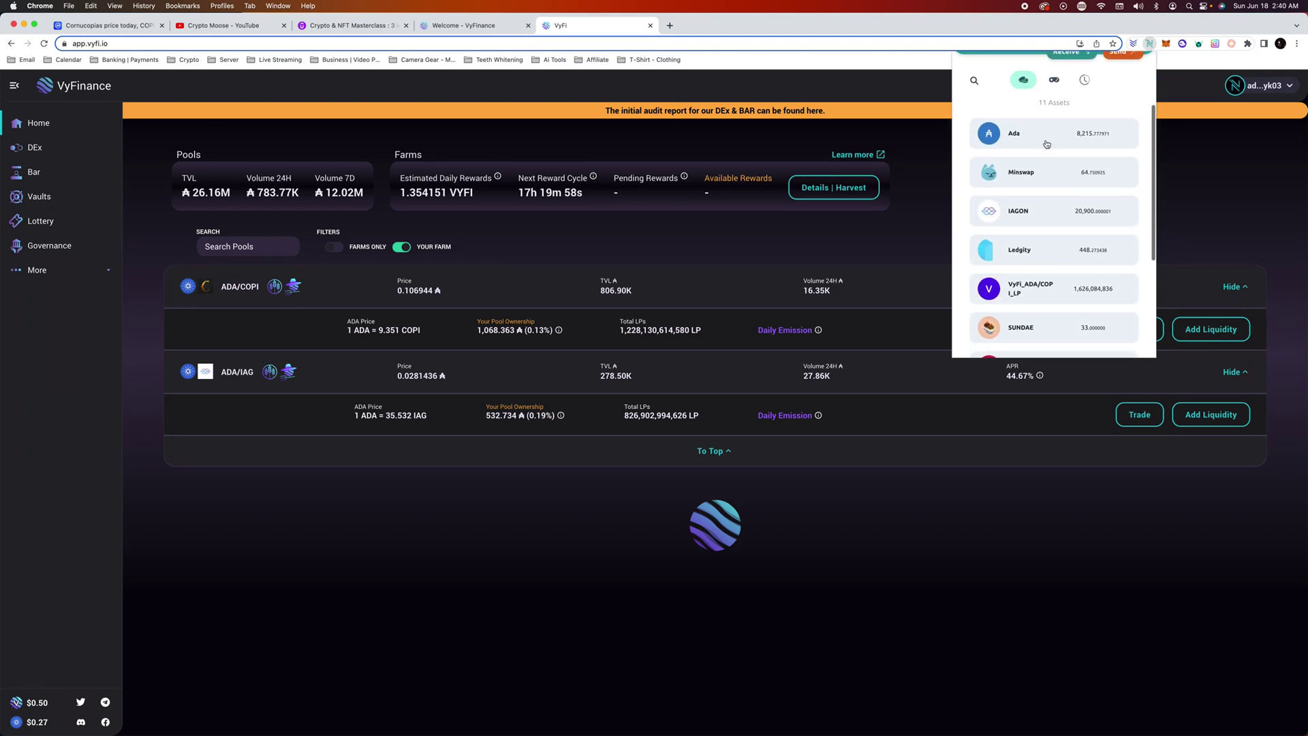
pyautogui.scroll(-5, 1025, 181)
pyautogui.scroll(2, 1028, 178)
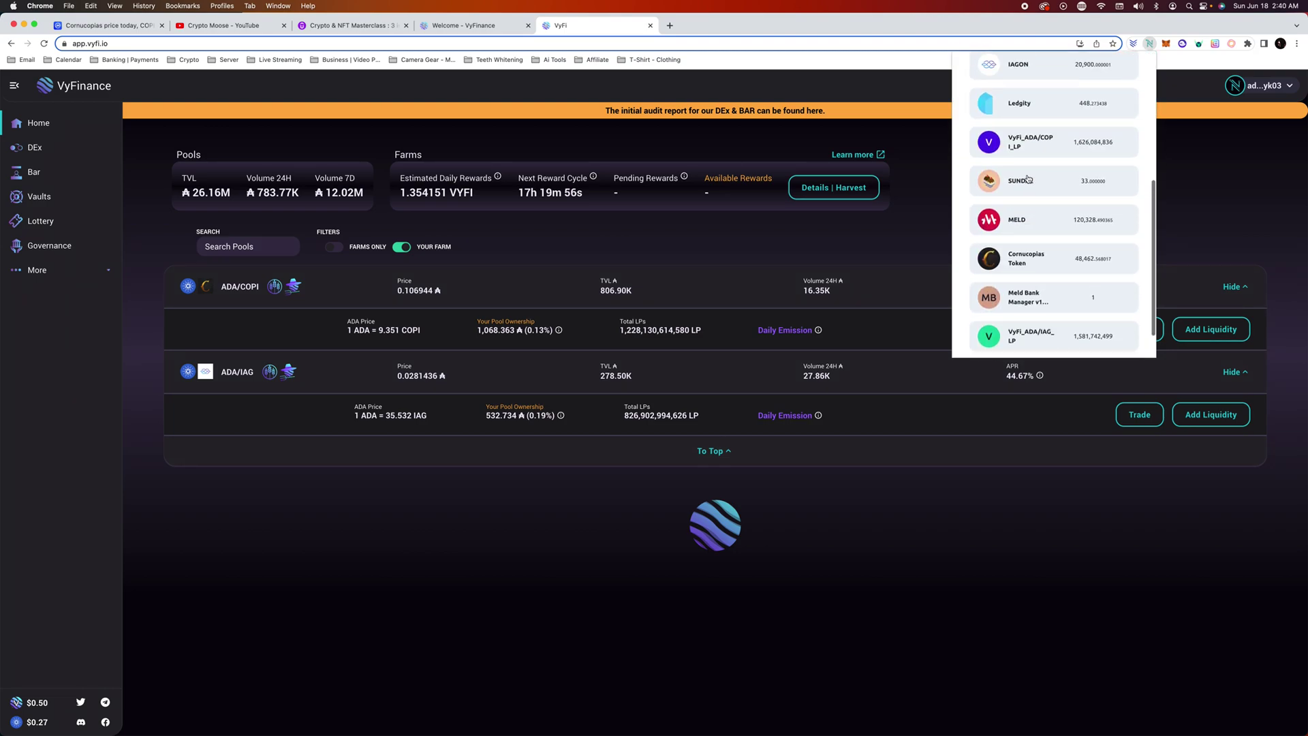
pyautogui.scroll(3, 1028, 179)
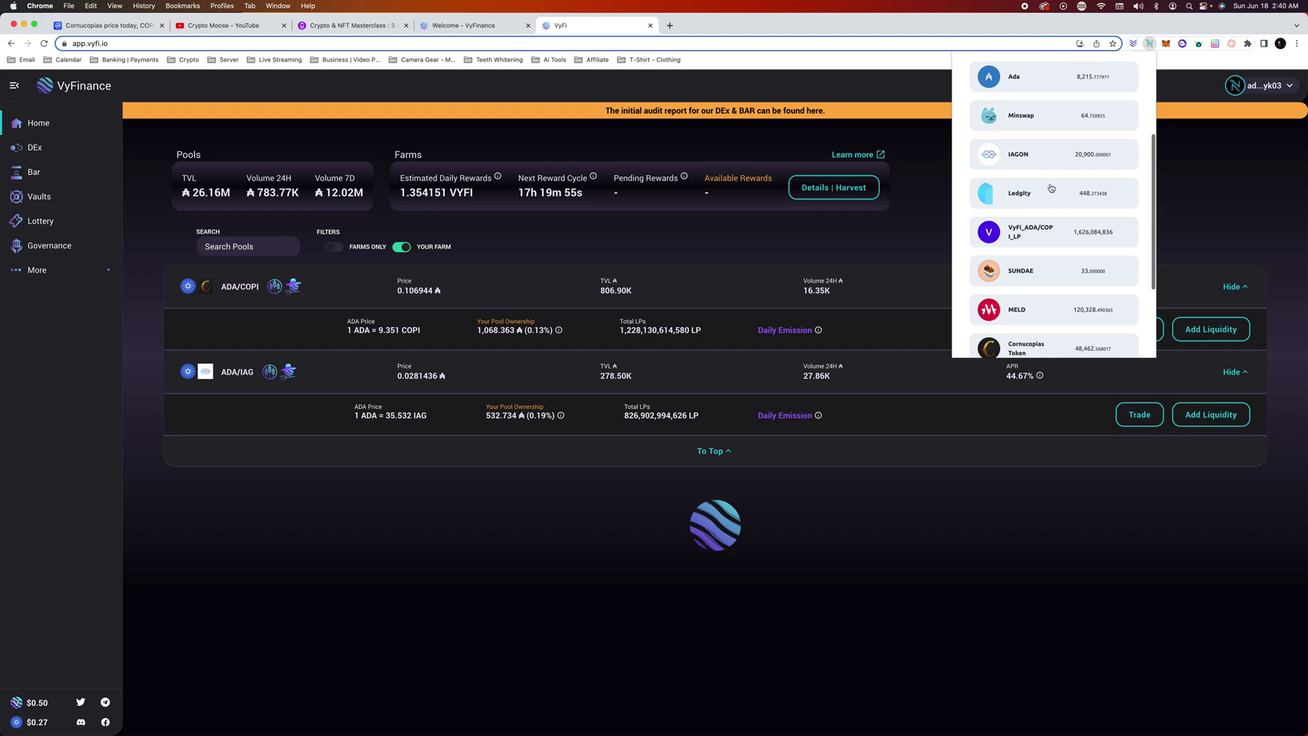
pyautogui.click(915, 255)
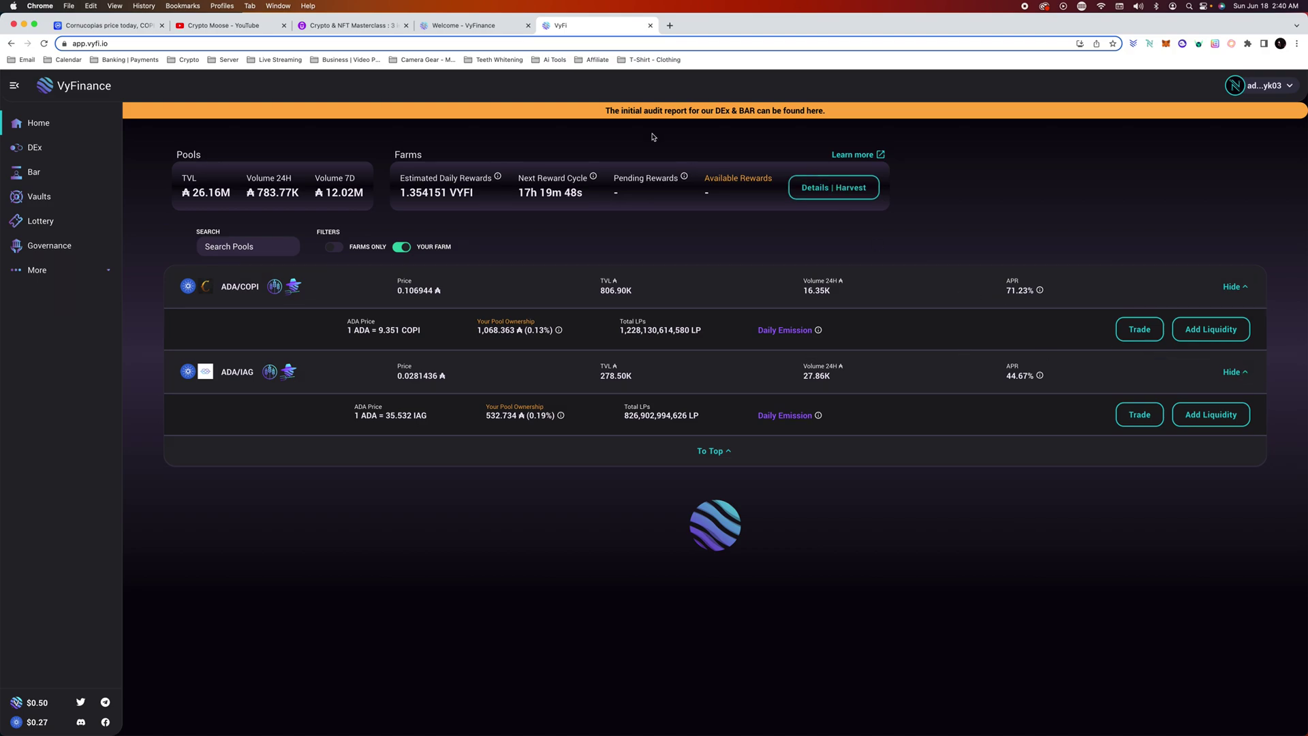
pyautogui.click(835, 191)
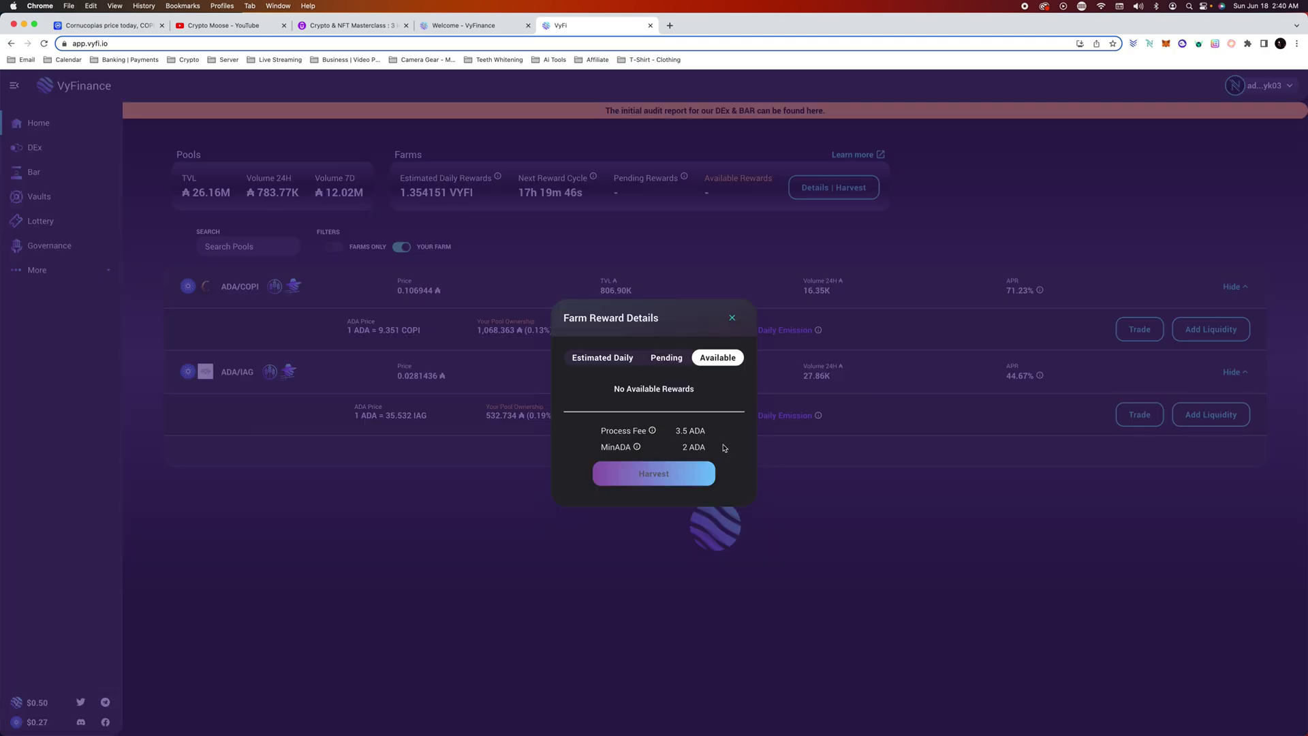
pyautogui.click(667, 359)
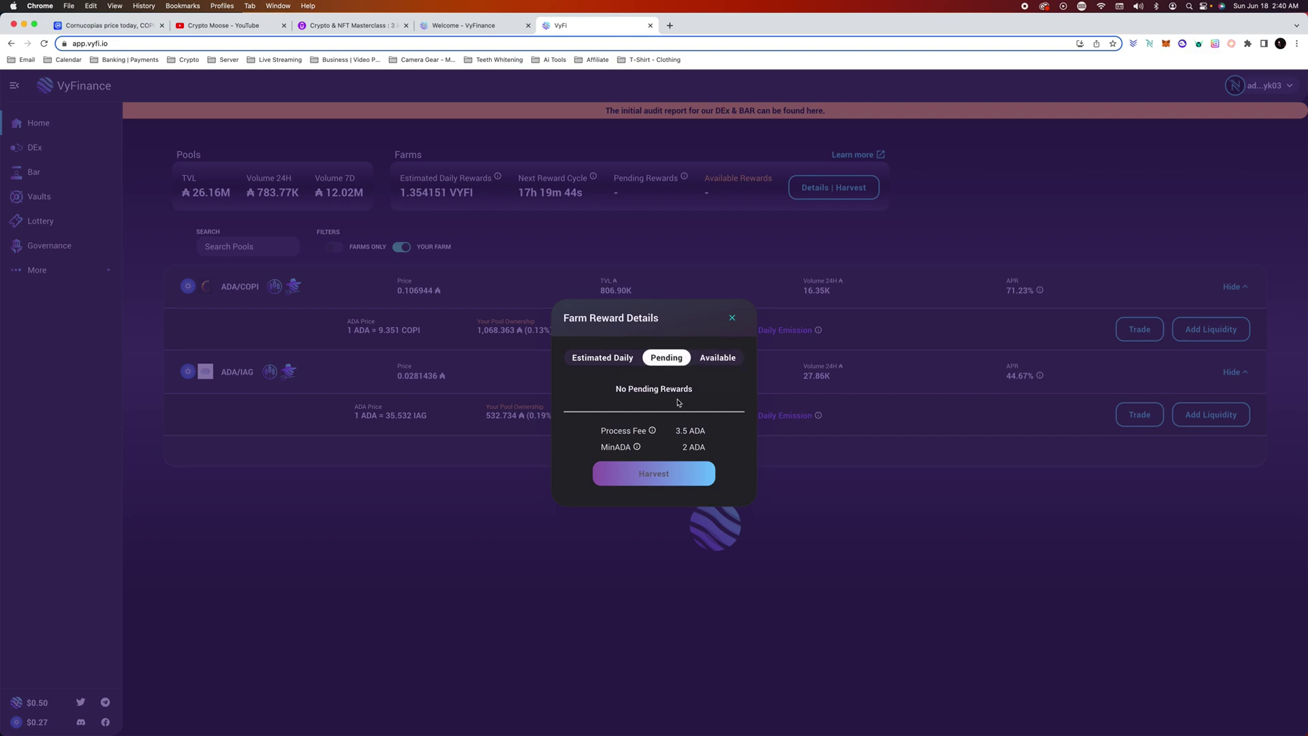
pyautogui.click(617, 359)
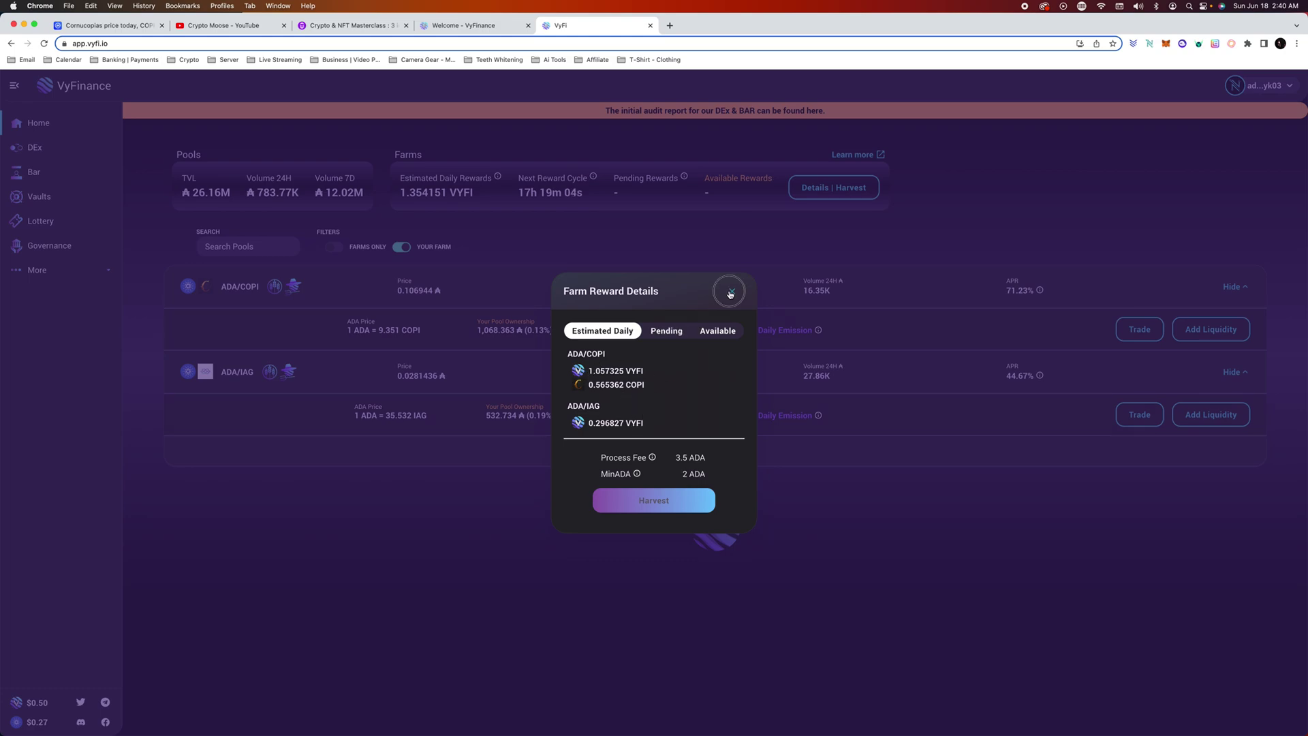
pyautogui.click(730, 293)
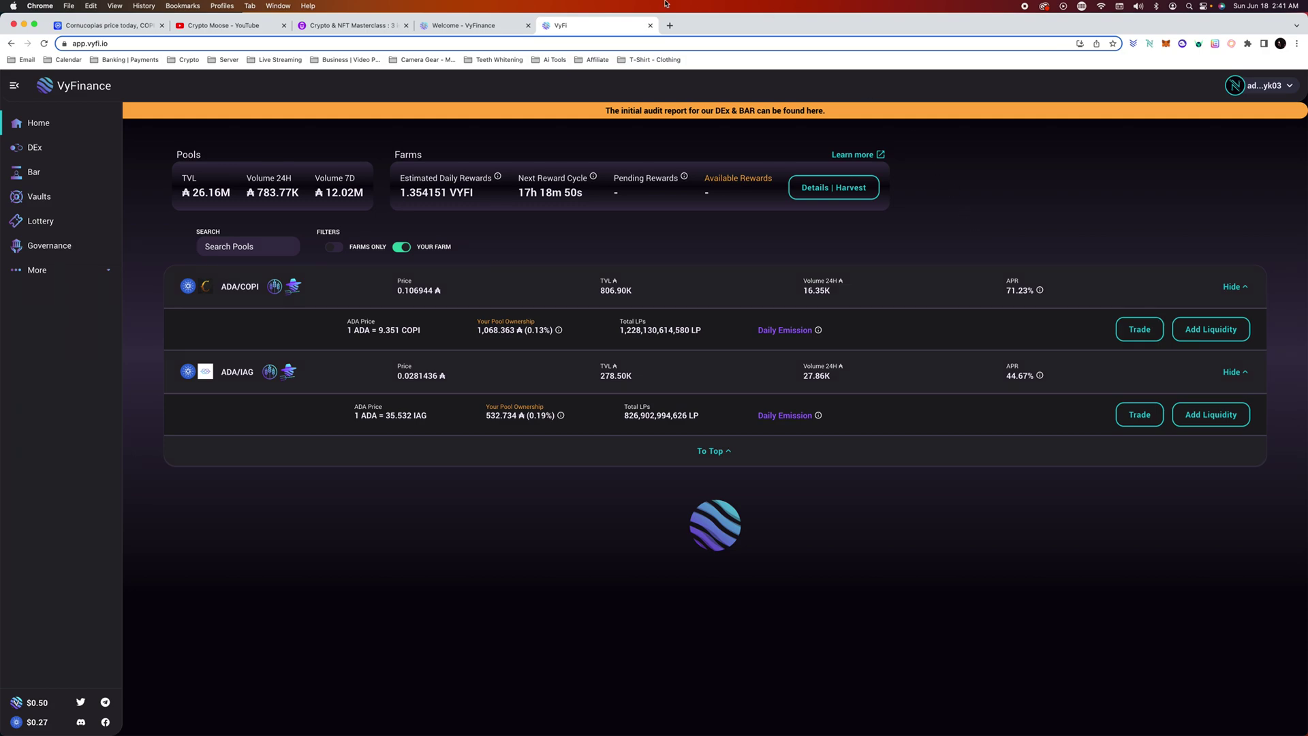
# - Reload the Udemy Crypto & NFT Masterclass page and expand its full What you'll learn list
pyautogui.click(348, 26)
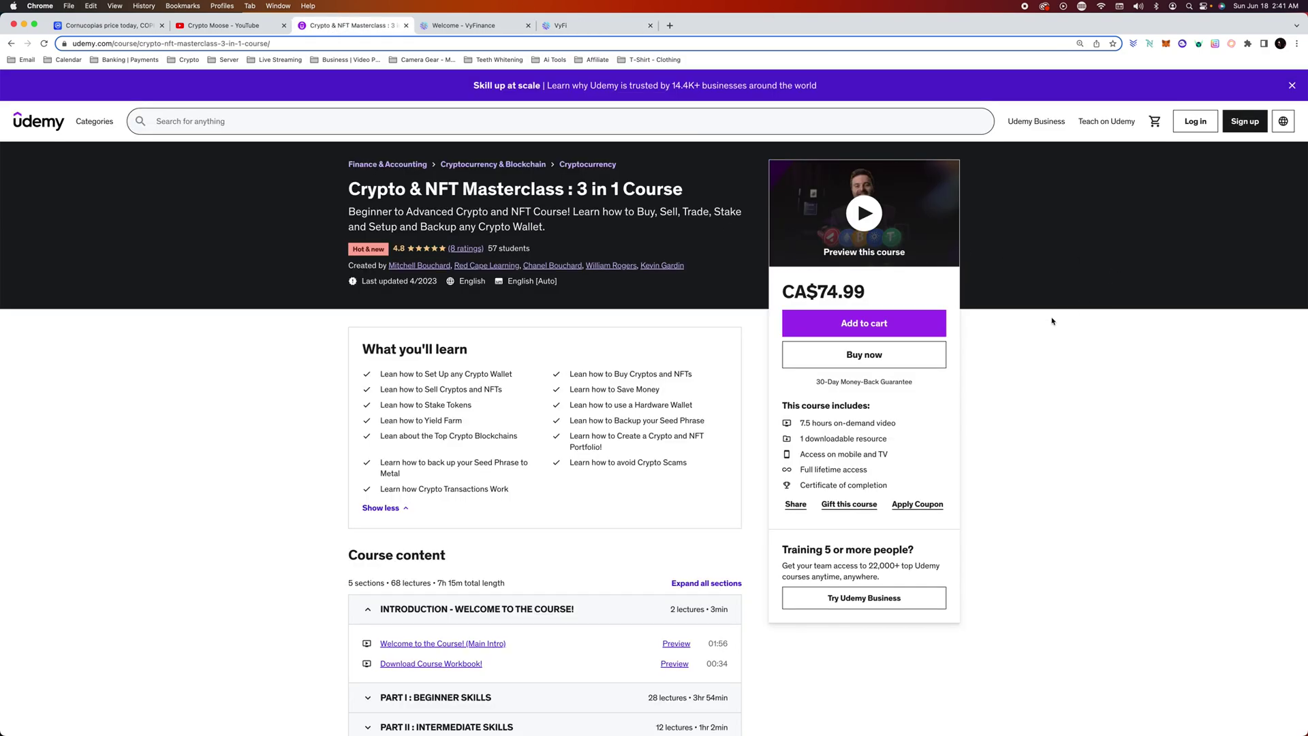
pyautogui.click(45, 44)
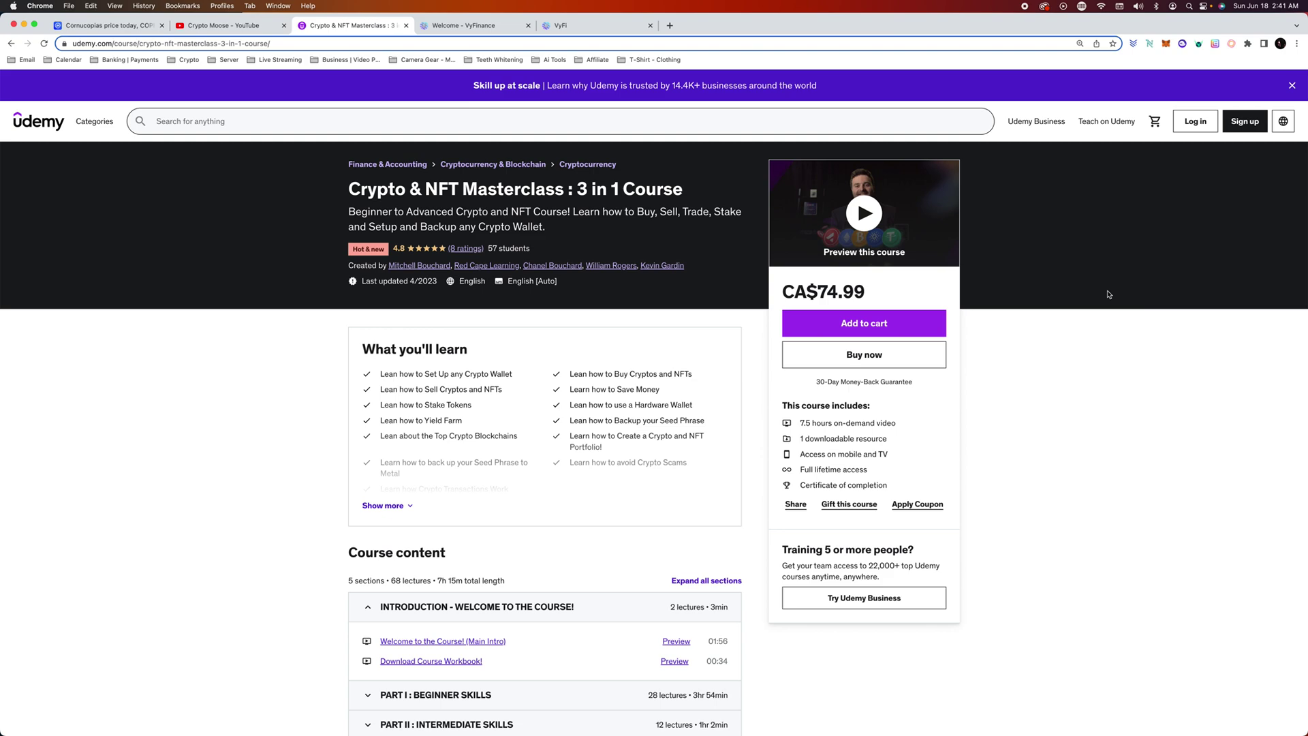
pyautogui.click(393, 507)
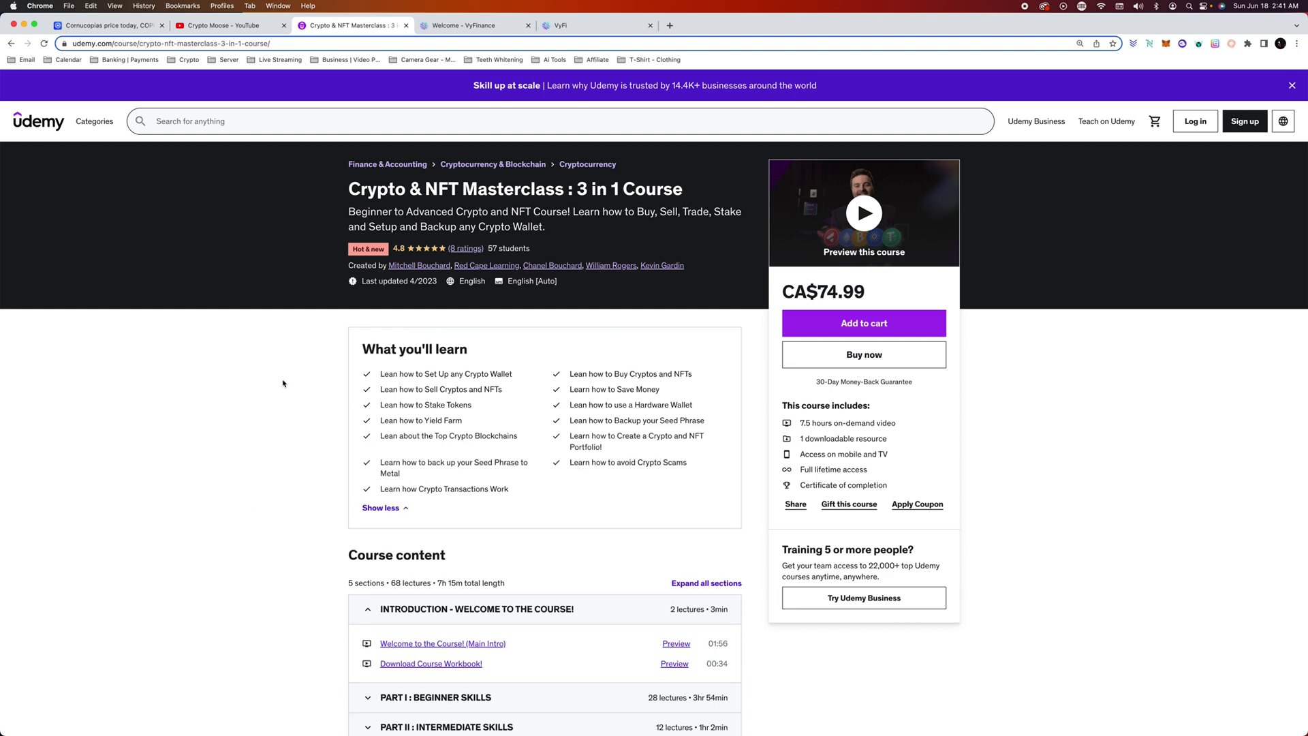